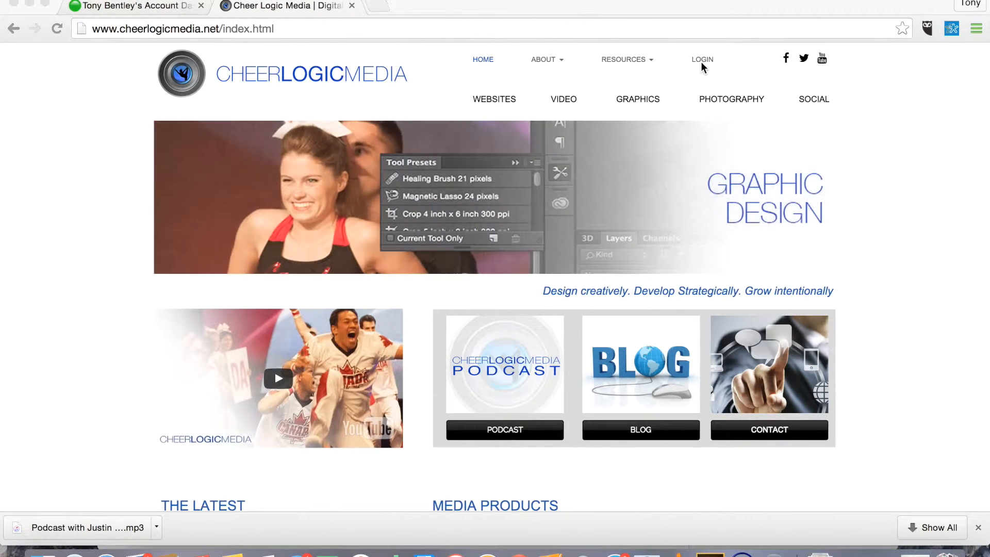
Step: View the client login page with its email and password fields, and return to the site's home page
click(702, 61)
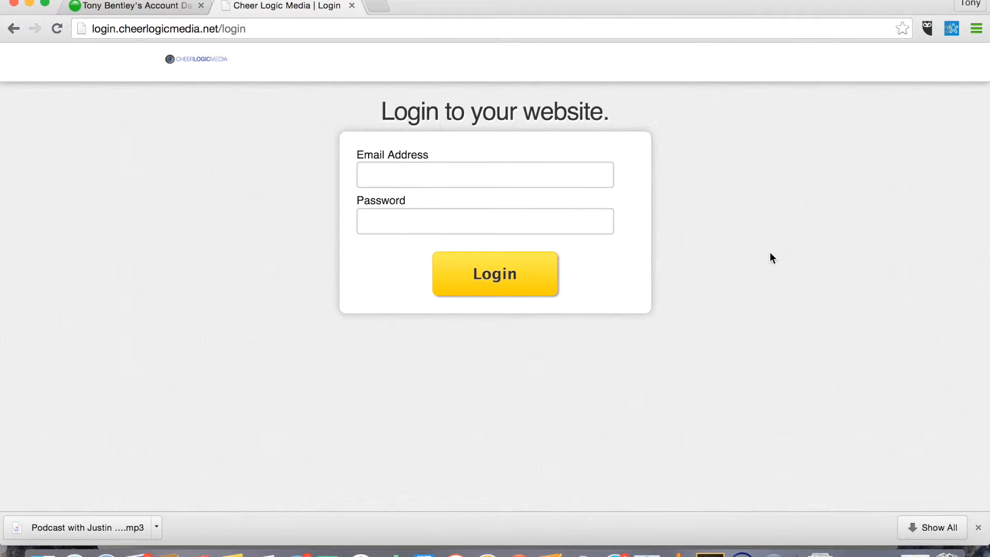
click(551, 177)
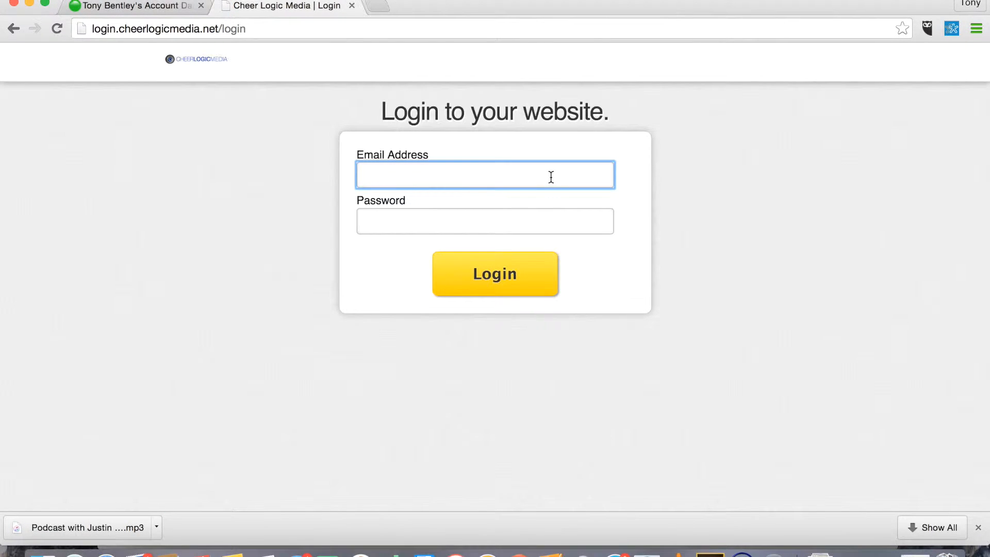
click(521, 226)
click(12, 29)
Step: Switch to the WebStarts account dashboard and open the website for editing
click(110, 7)
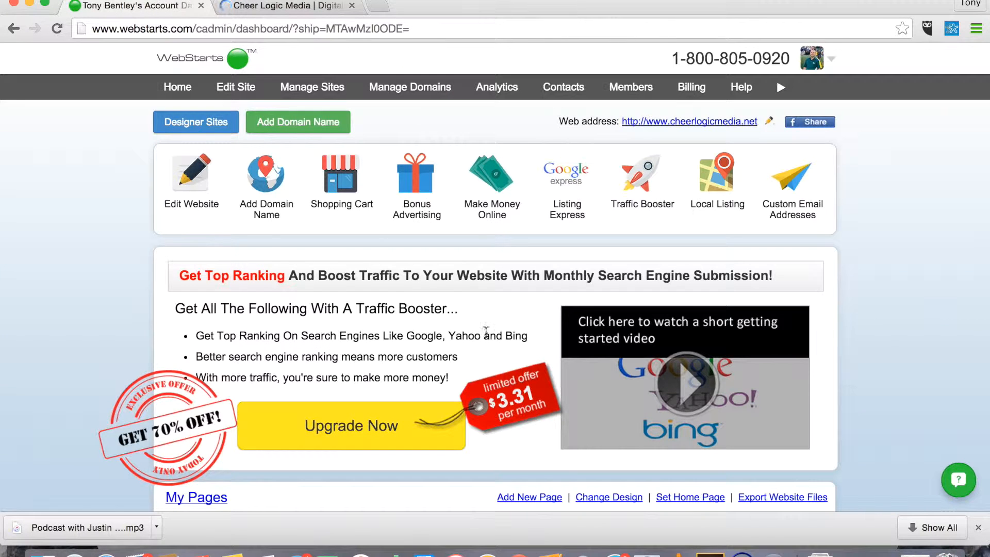
click(192, 211)
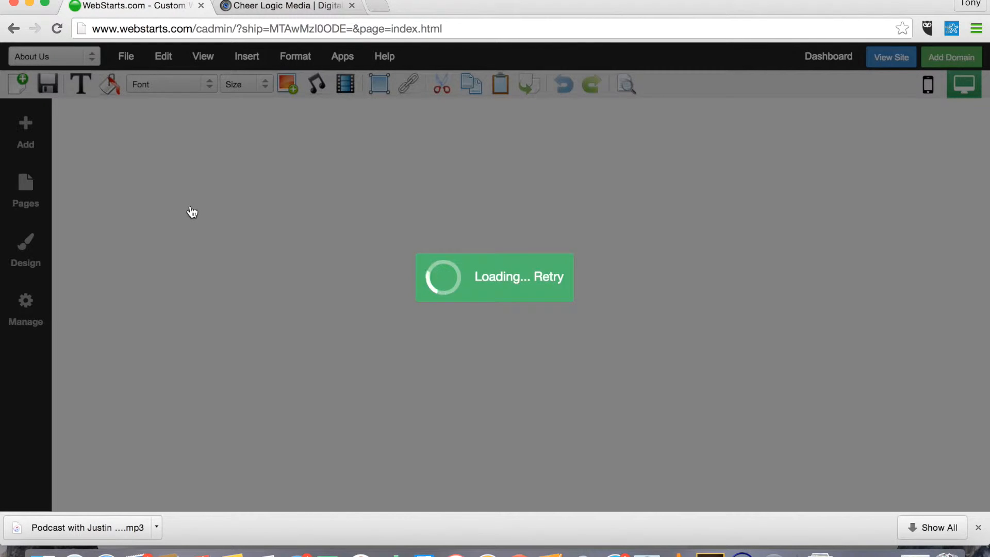
Step: Open the Websites page on the live Cheer Logic Media site and review its banners and demo videos
click(302, 7)
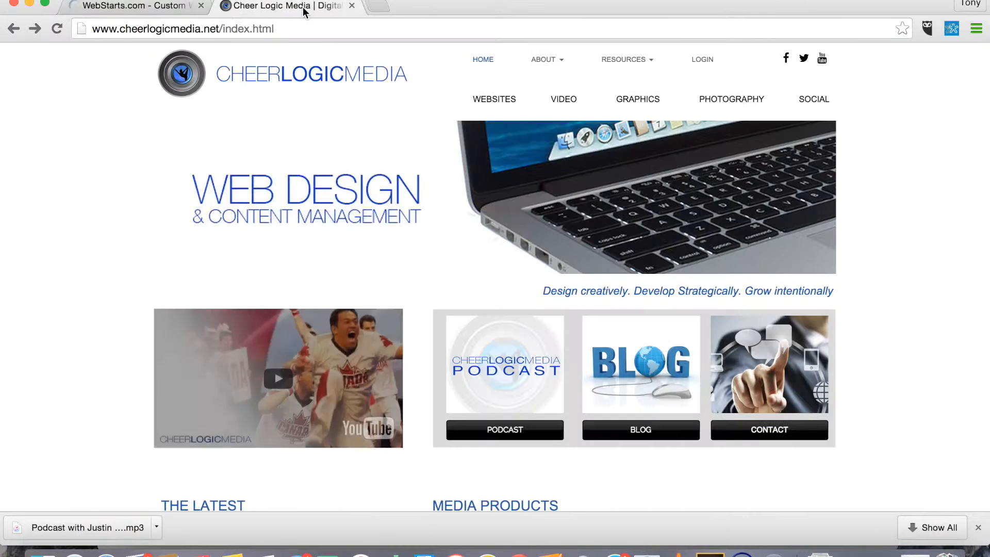
click(503, 105)
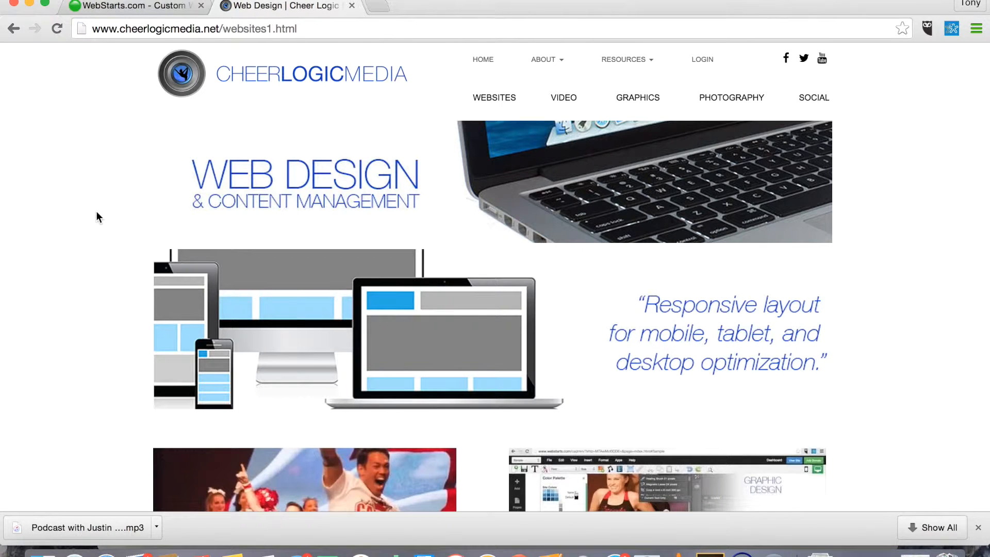
scroll(85, 234, down, 1)
scroll(86, 234, up, 1)
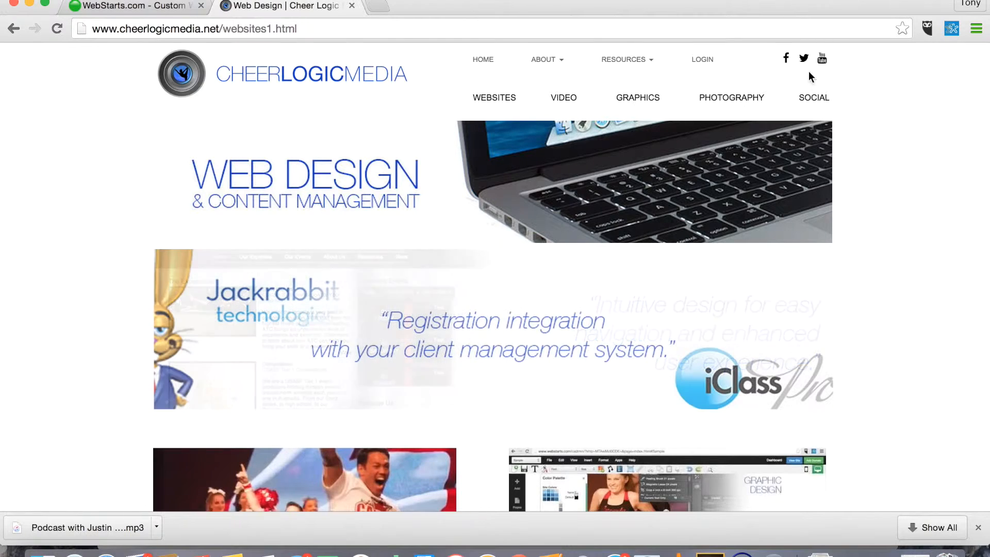
scroll(880, 176, down, 2)
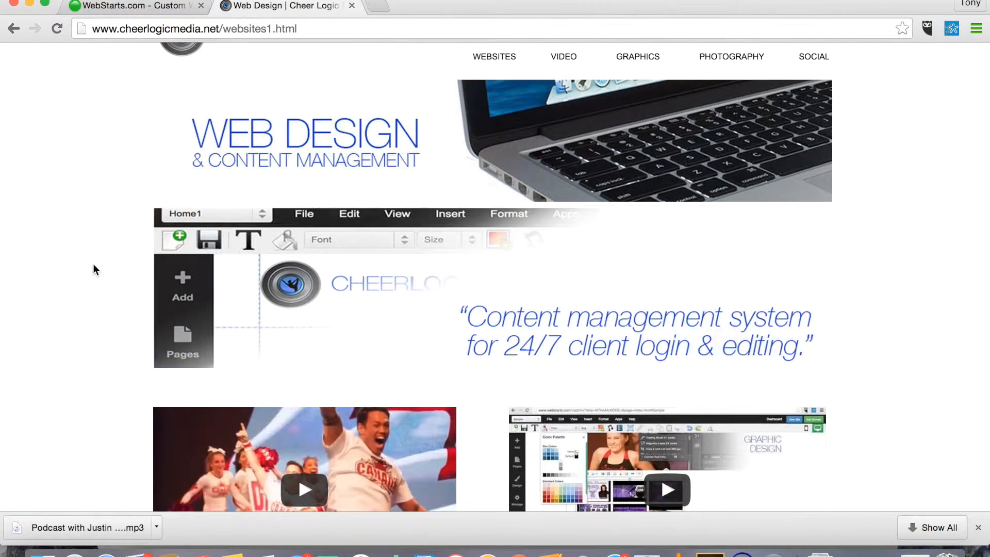
scroll(94, 265, down, 3)
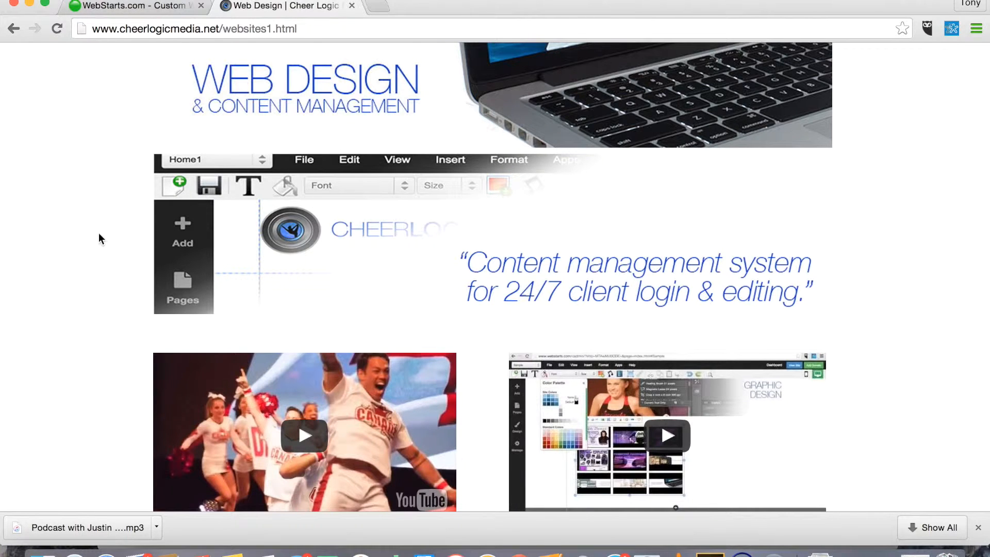
scroll(99, 238, down, 7)
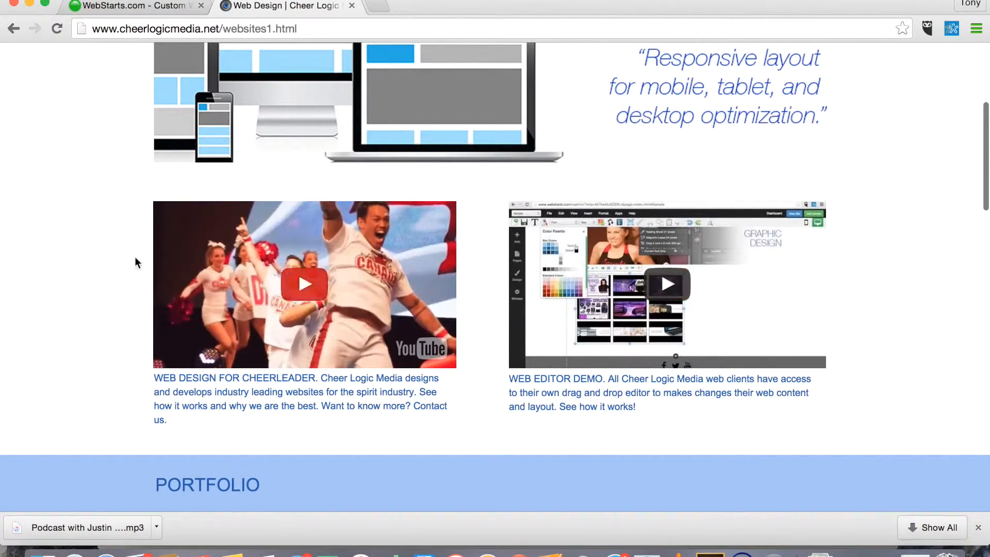
scroll(106, 247, down, 4)
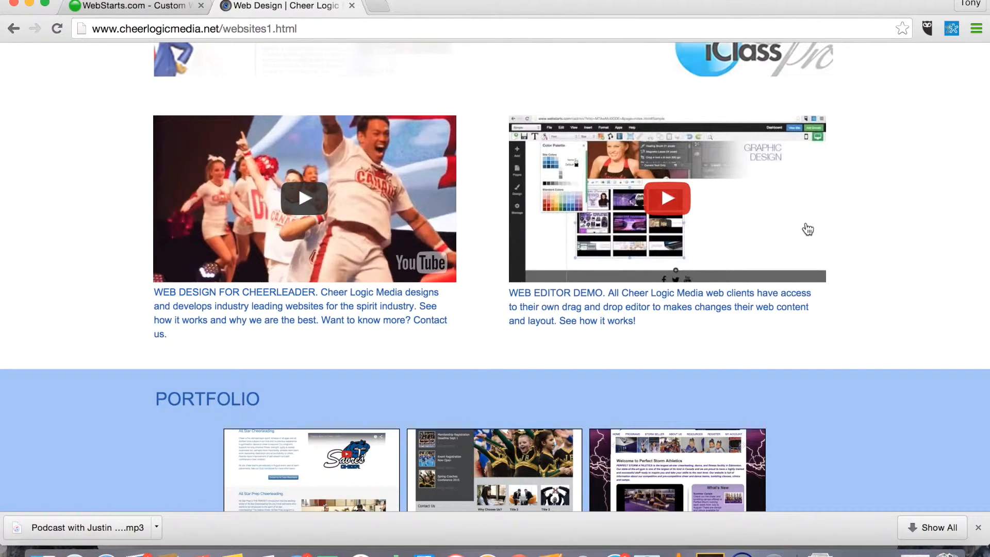
Step: Examine the live page's portfolio samples, client website links, design and build pricing, and monthly plans
scroll(868, 236, down, 12)
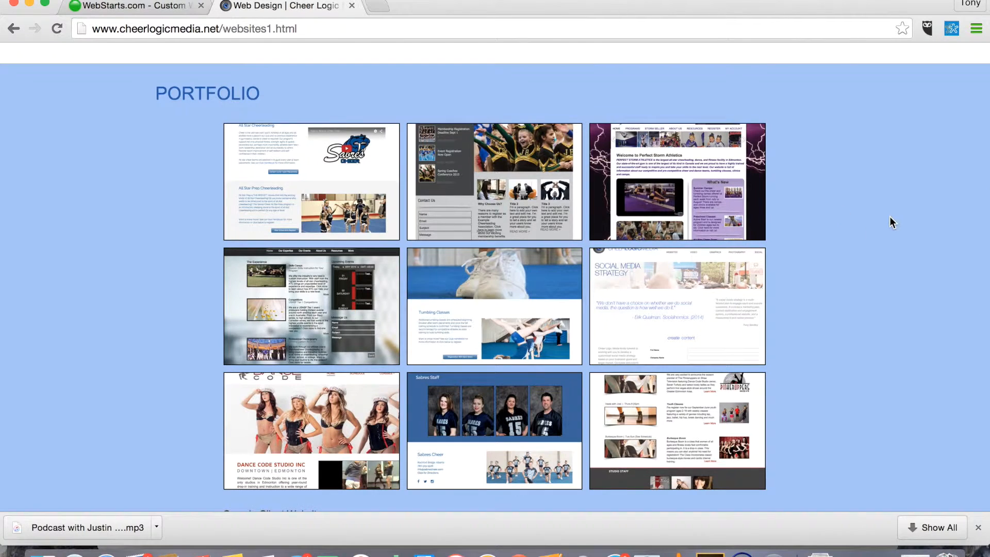
scroll(891, 221, down, 1)
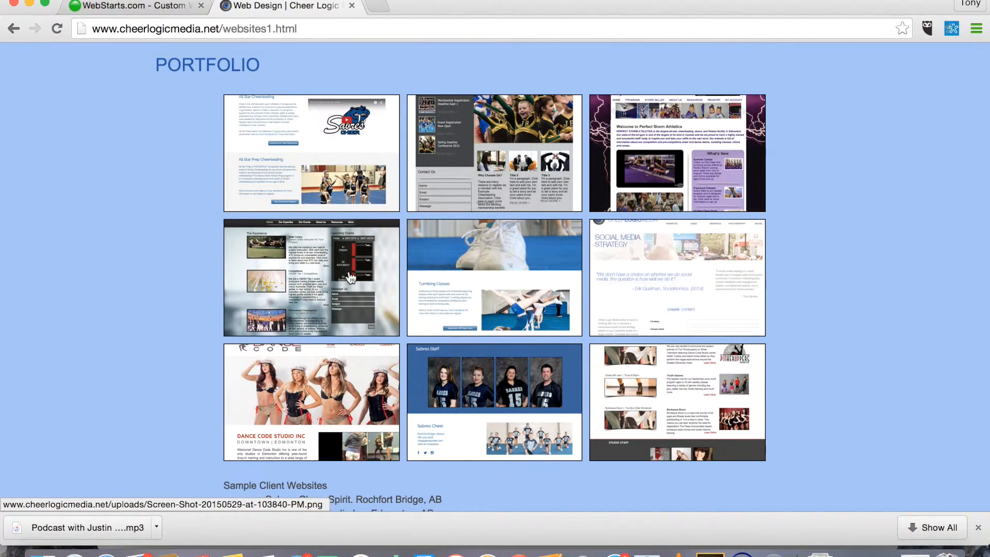
scroll(140, 293, down, 5)
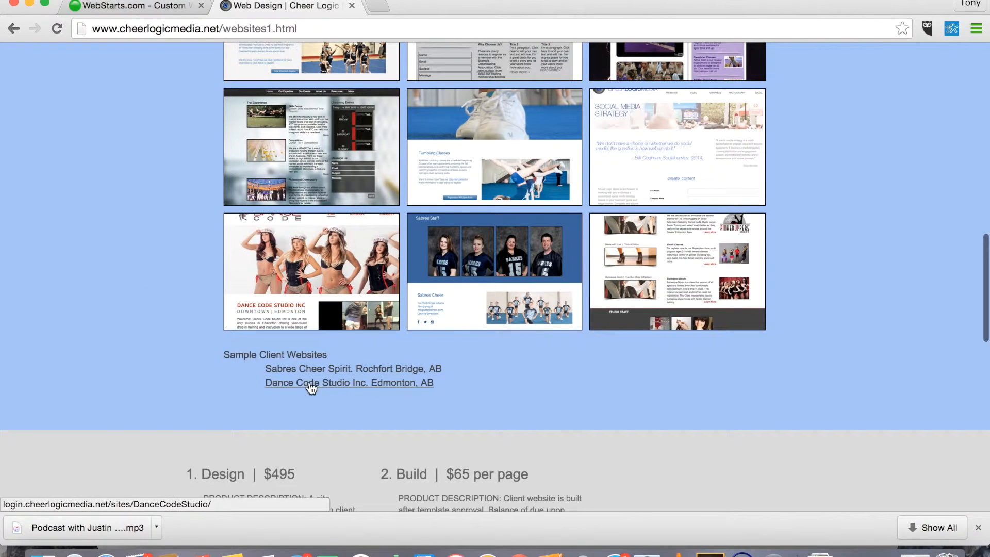
scroll(141, 360, down, 16)
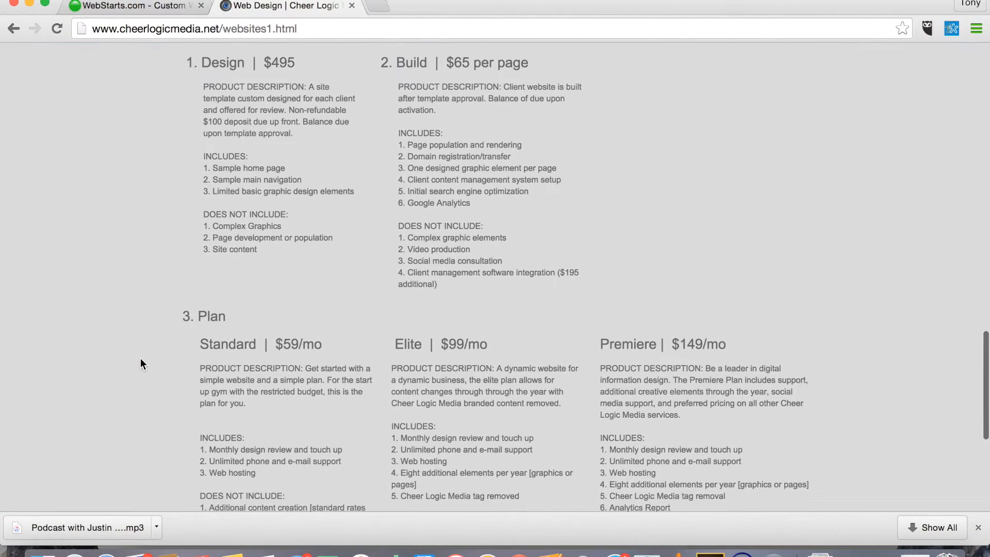
scroll(140, 358, down, 11)
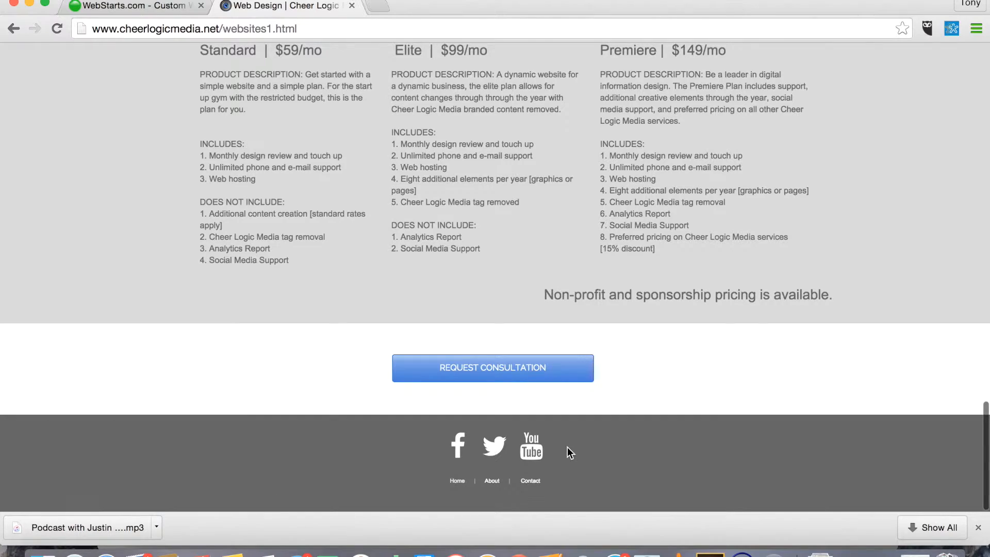
scroll(262, 368, up, 20)
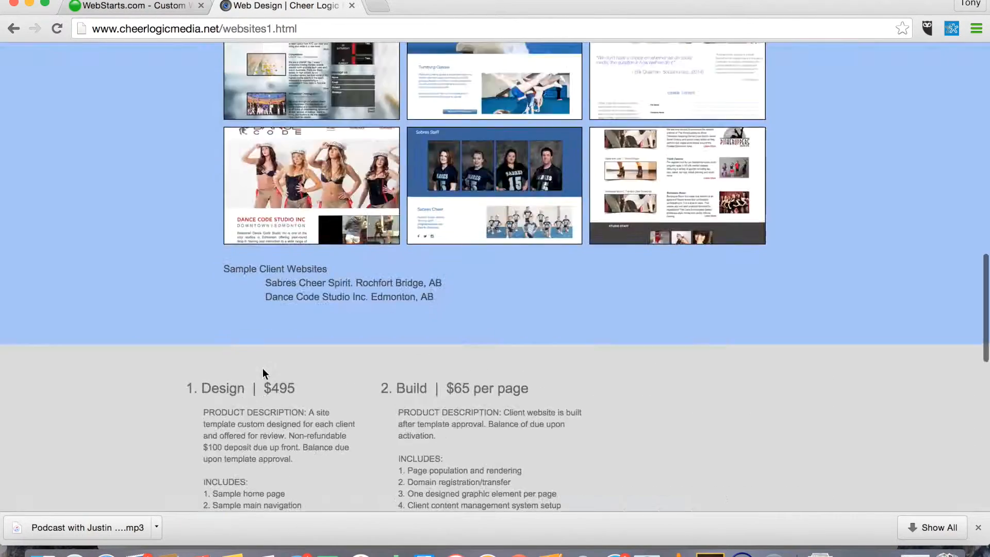
Step: Return to the WebStarts editor and load the Websites page for editing
click(147, 7)
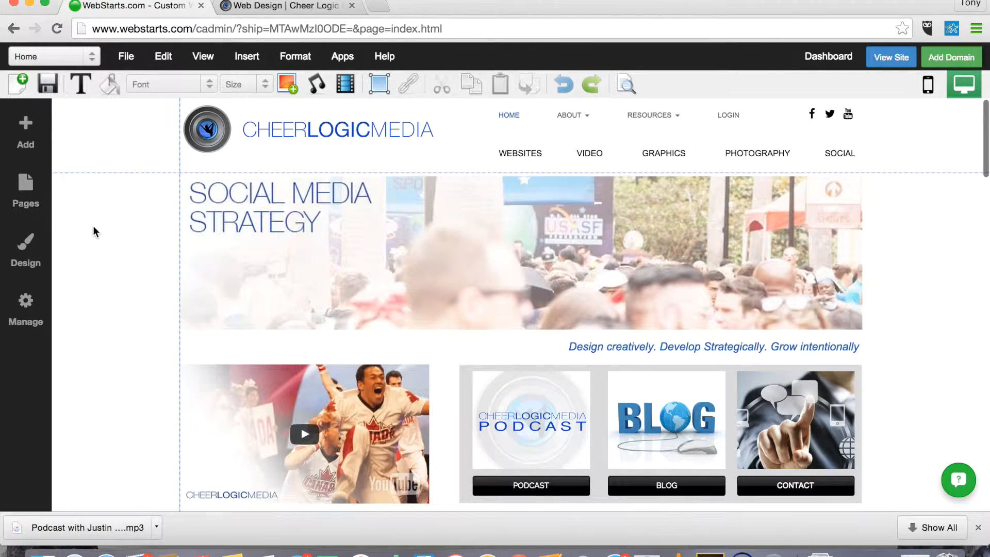
click(93, 60)
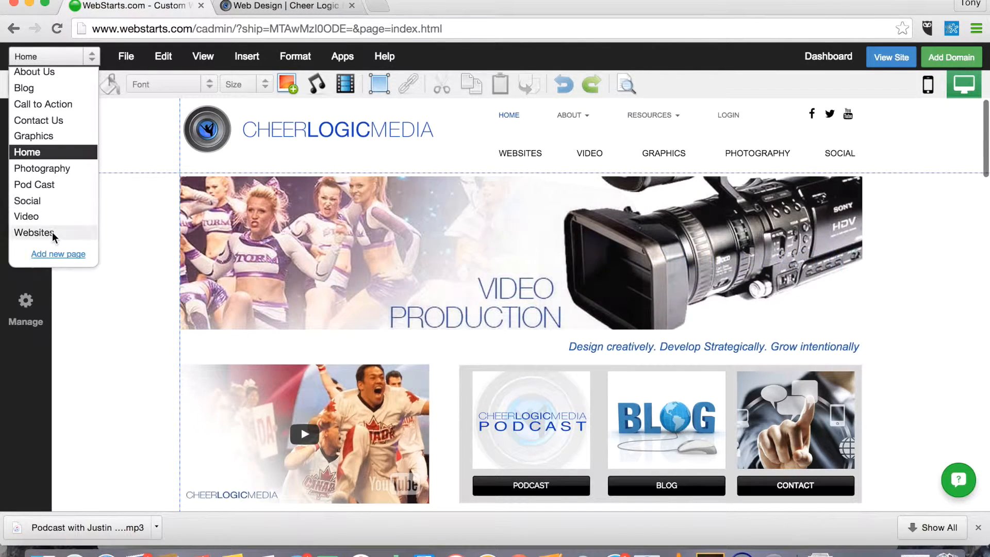
click(51, 232)
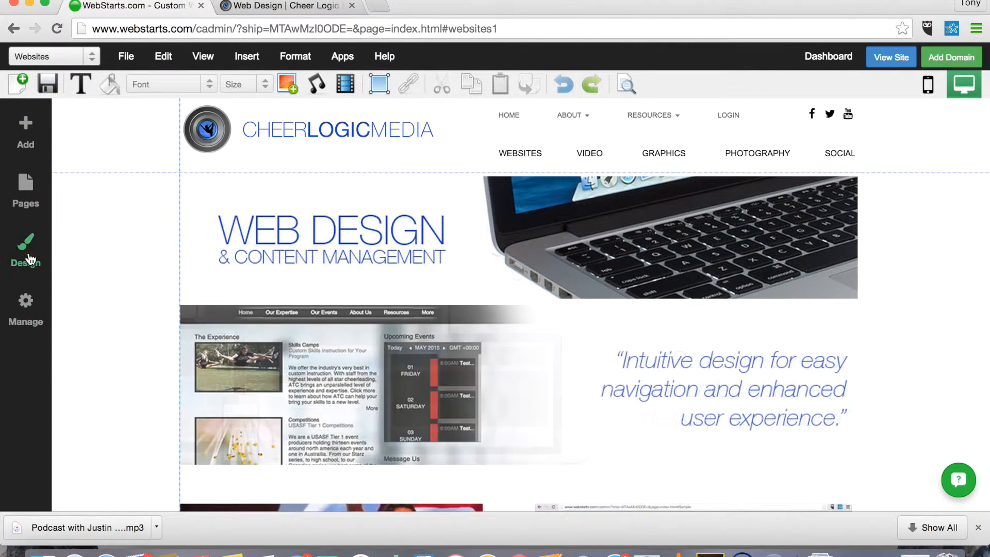
Step: View the site management options, browse the preset text styles and open the Body S font settings
click(29, 315)
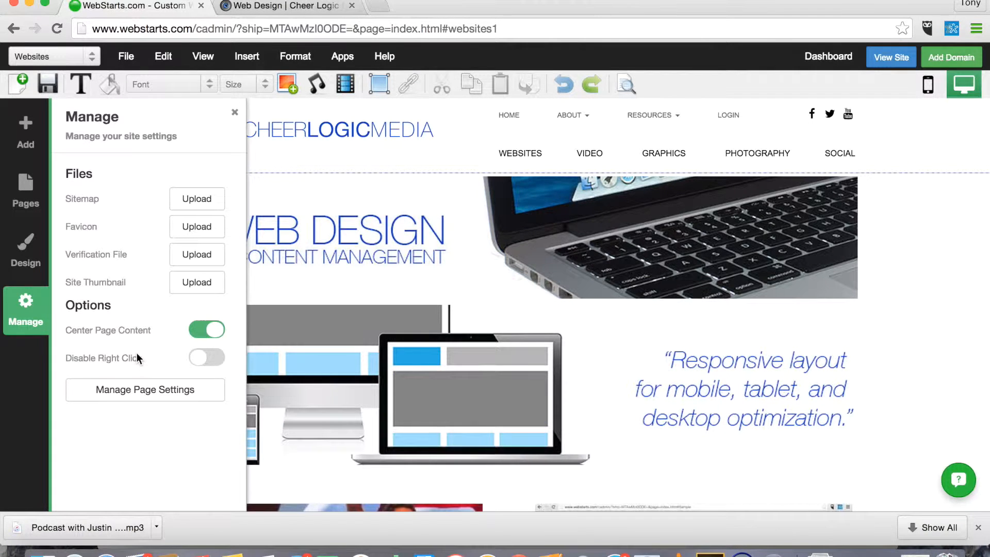
click(21, 252)
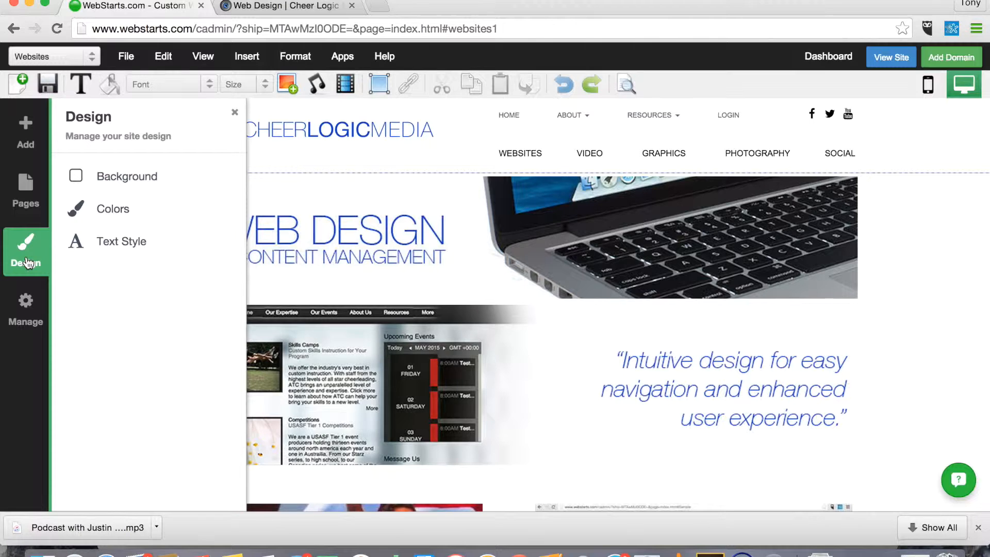
click(109, 243)
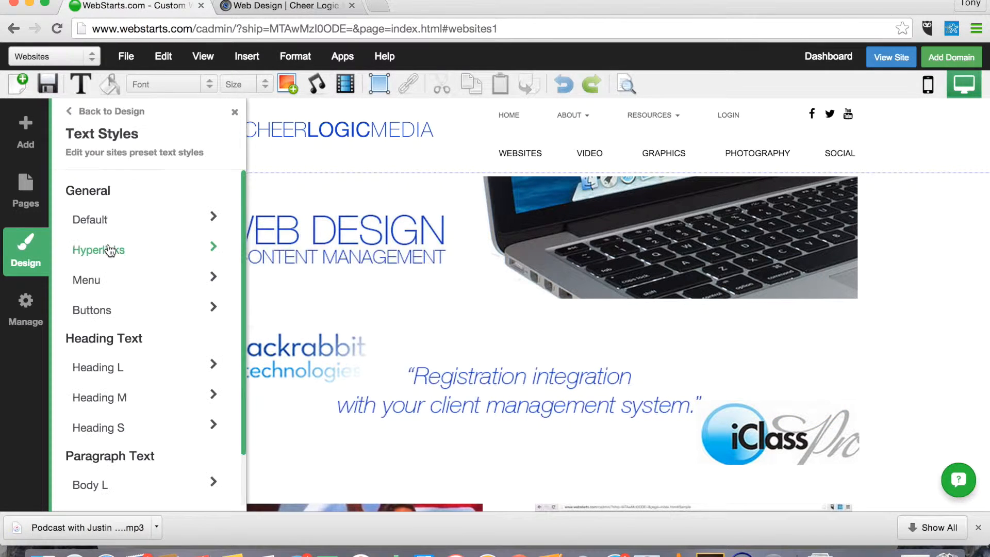
scroll(168, 327, down, 3)
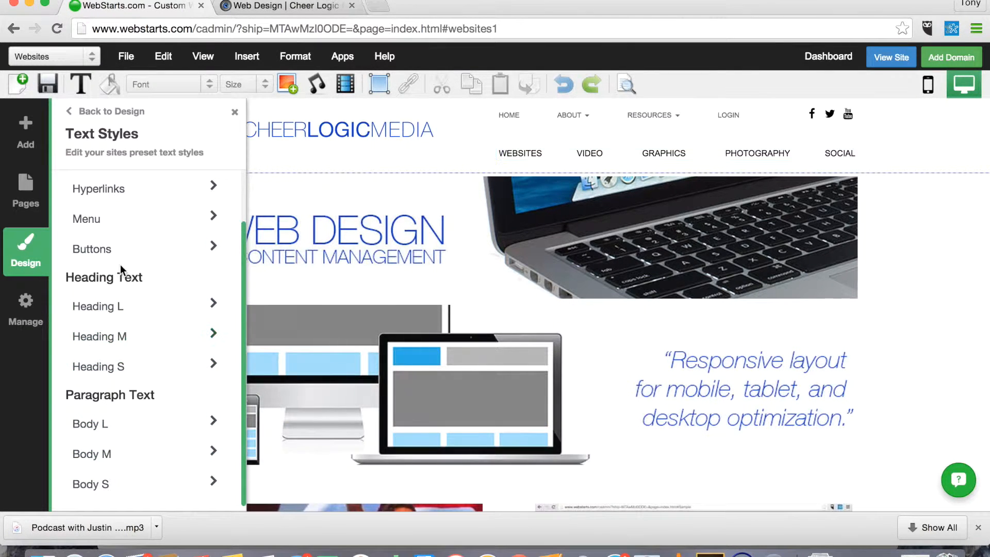
scroll(135, 221, up, 2)
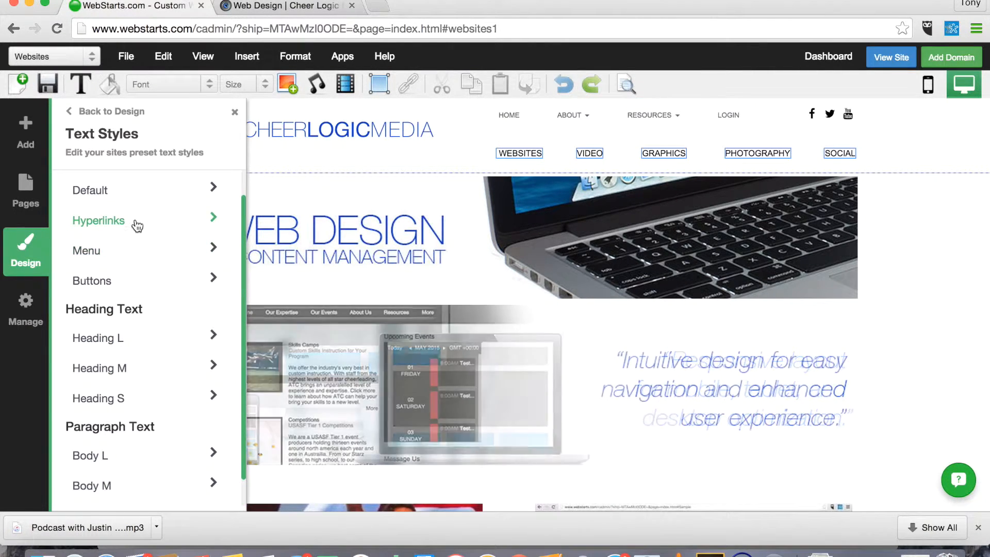
scroll(137, 282, down, 2)
click(126, 486)
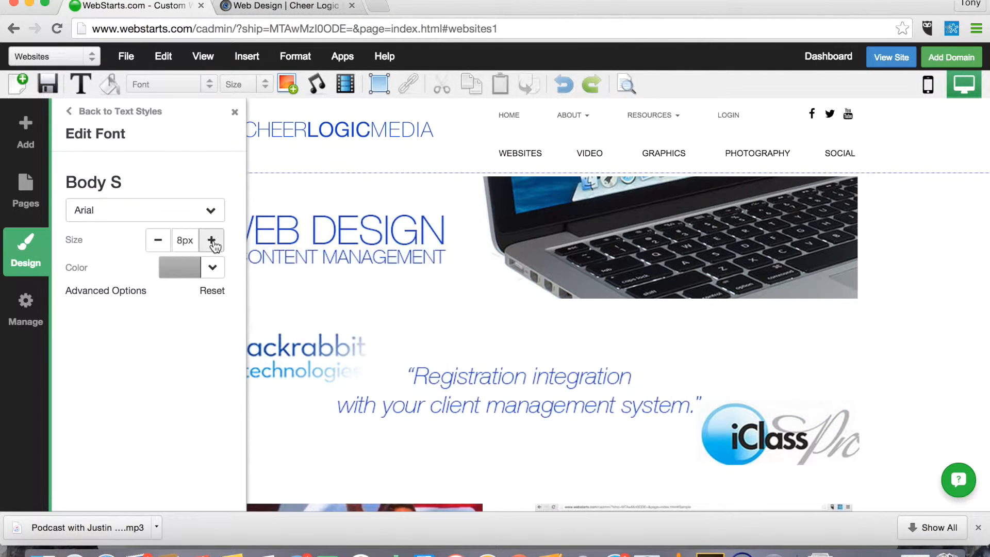
Step: View the heading and paragraph types available for adding text to the page
click(32, 256)
click(27, 135)
click(106, 193)
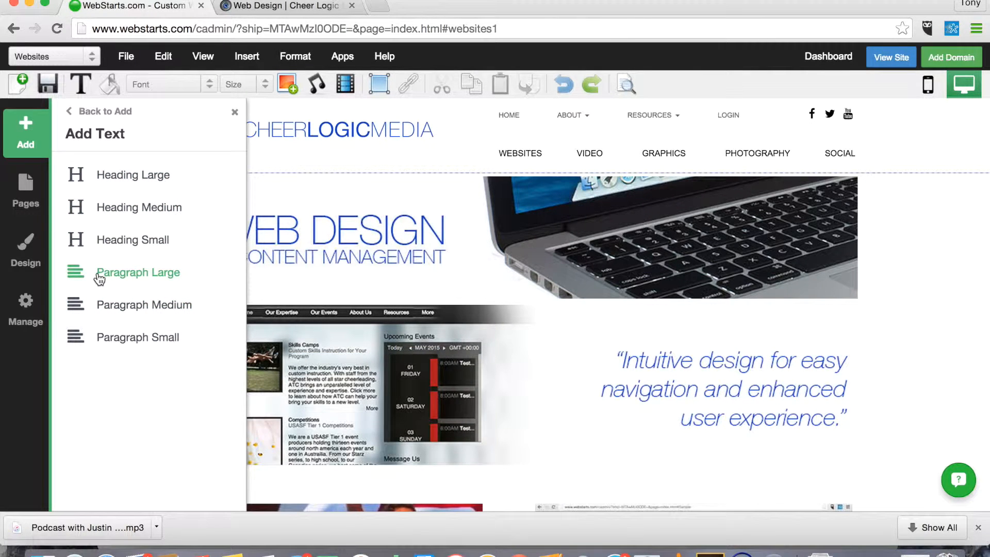
Step: Browse the color schemes available in the site's design settings
click(27, 252)
click(135, 247)
click(47, 250)
click(116, 212)
scroll(148, 268, down, 5)
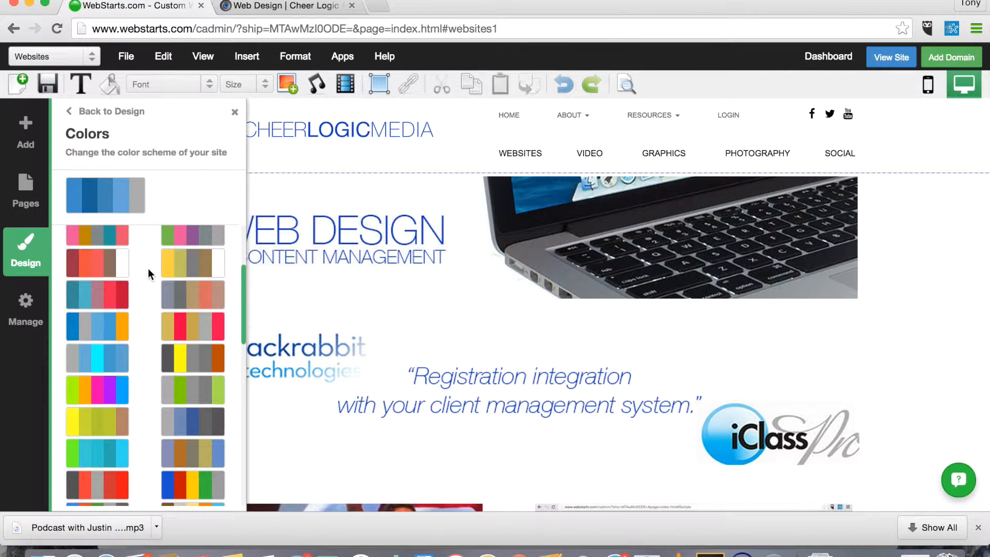
scroll(148, 271, up, 5)
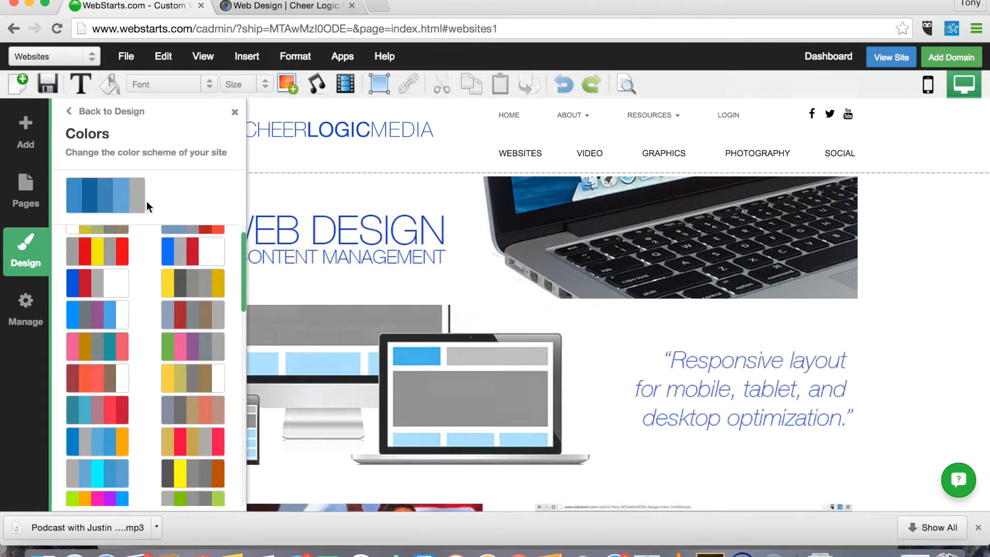
Step: View the page's background color palette and custom color picker, and close the palette without choosing a color
click(104, 111)
click(118, 175)
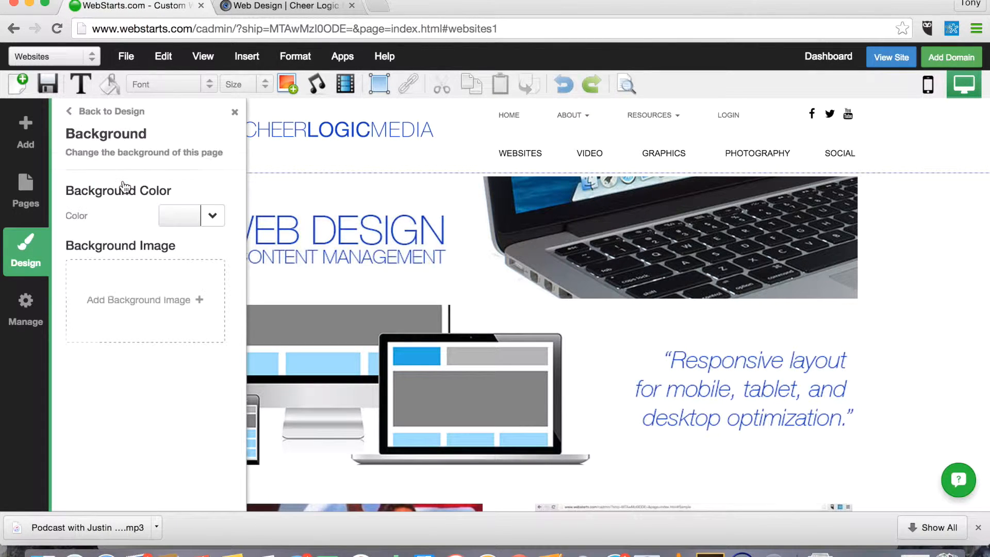
click(212, 215)
scroll(223, 290, down, 2)
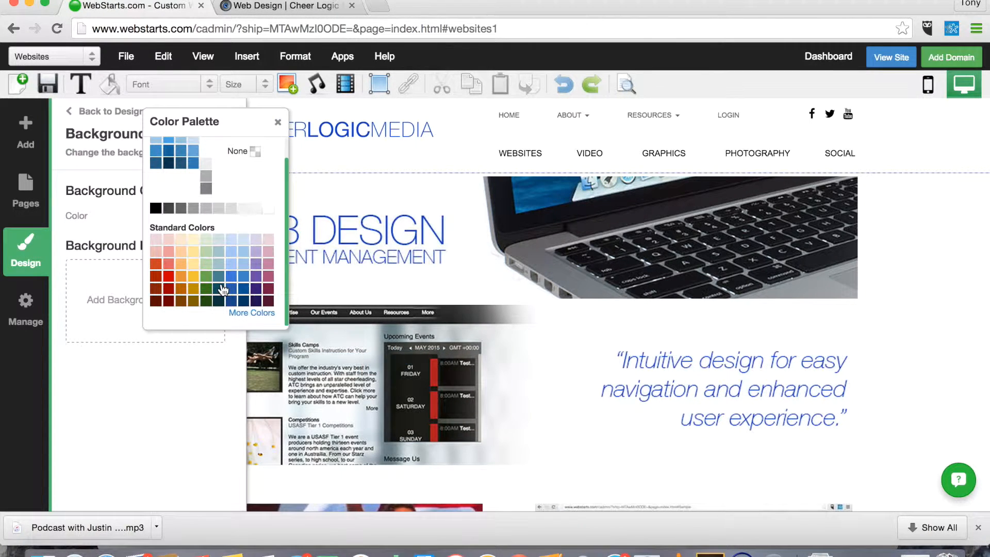
click(251, 314)
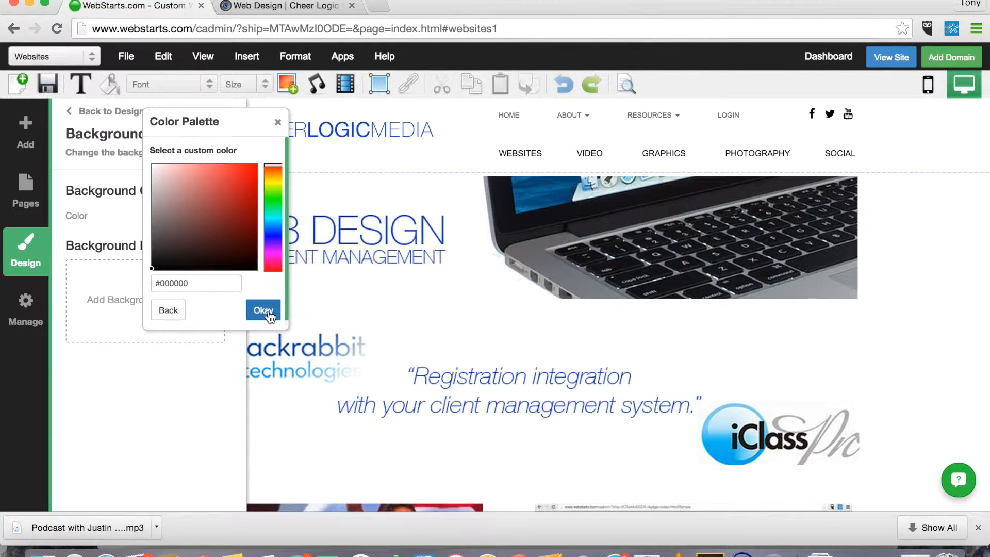
click(277, 123)
Step: View the upload and My Images sources for the page's background image, and close the image picker without inserting a file
click(164, 313)
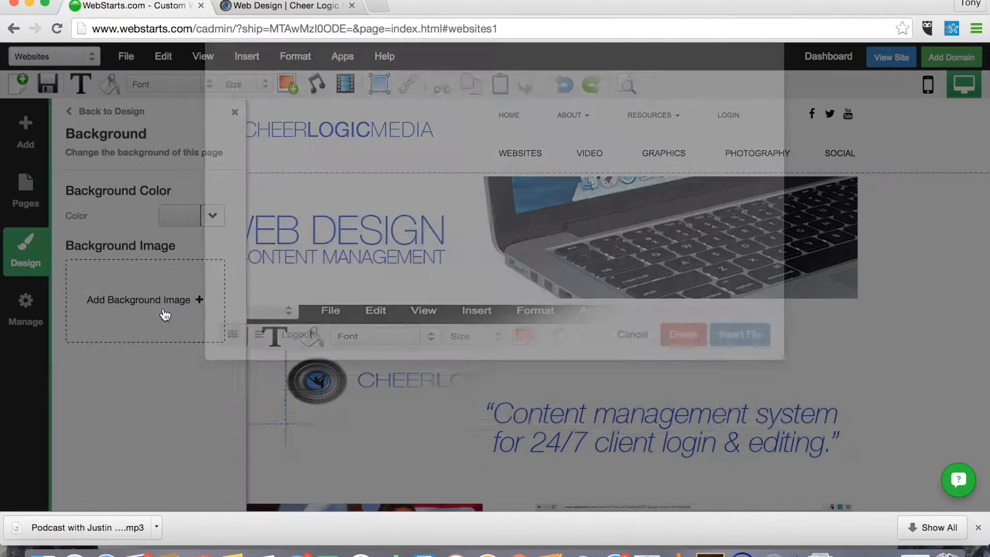
click(310, 114)
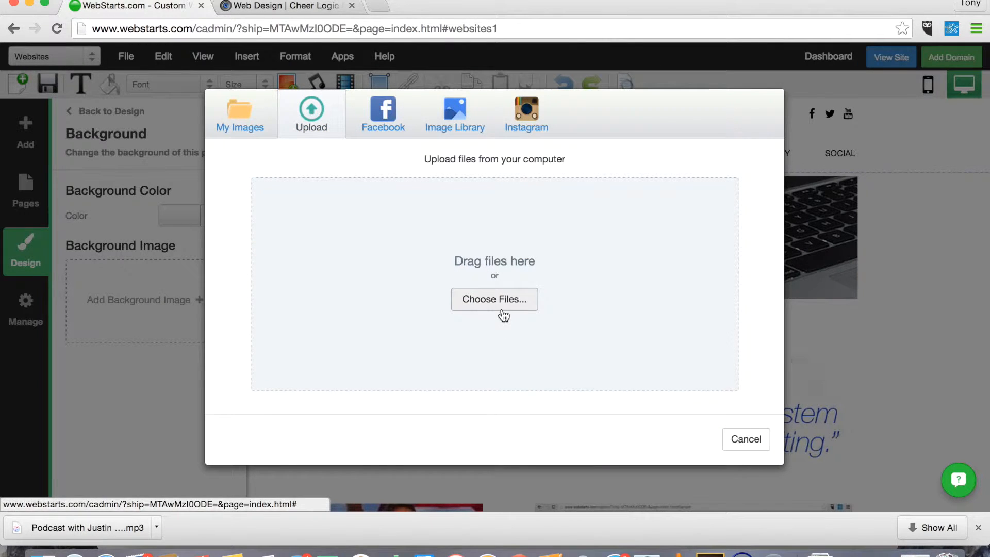
click(466, 298)
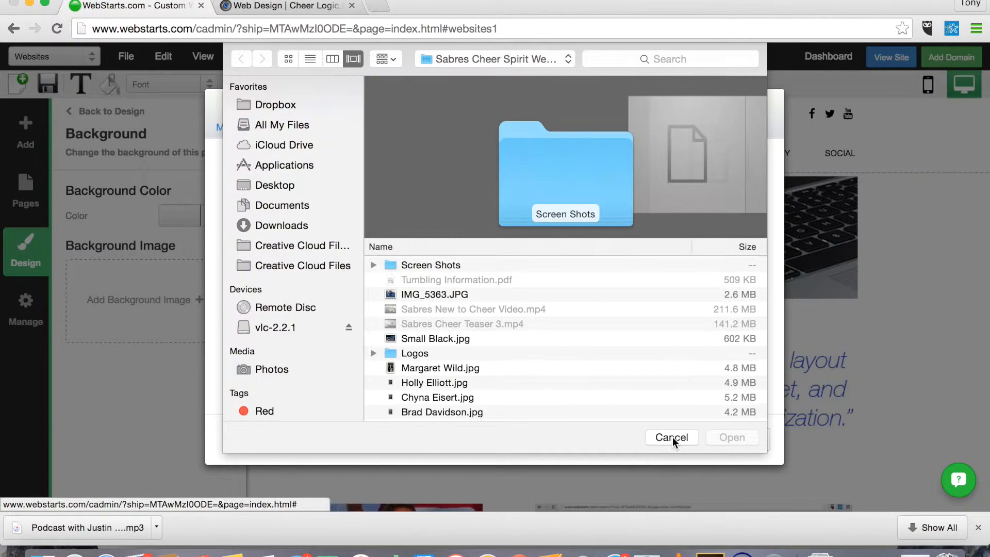
click(671, 437)
click(239, 119)
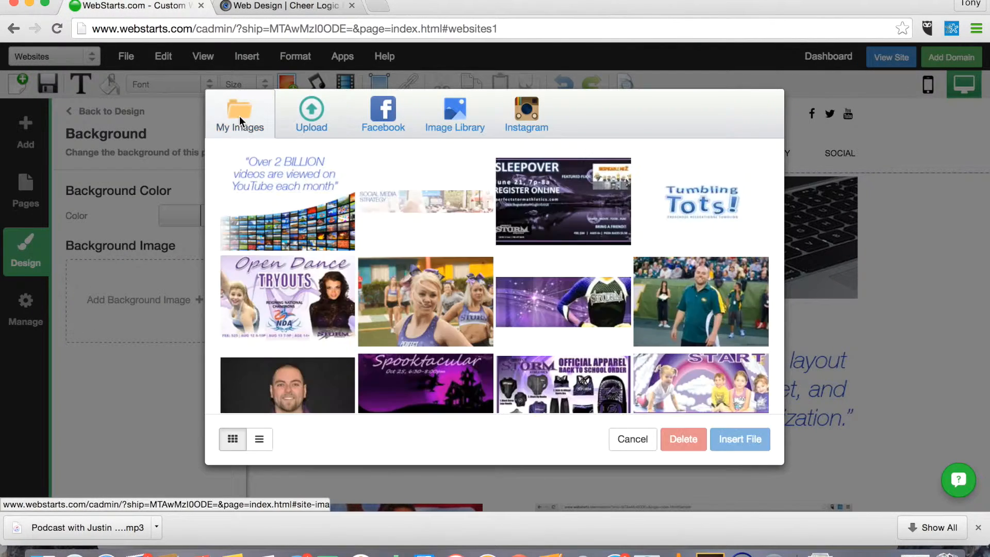
click(418, 312)
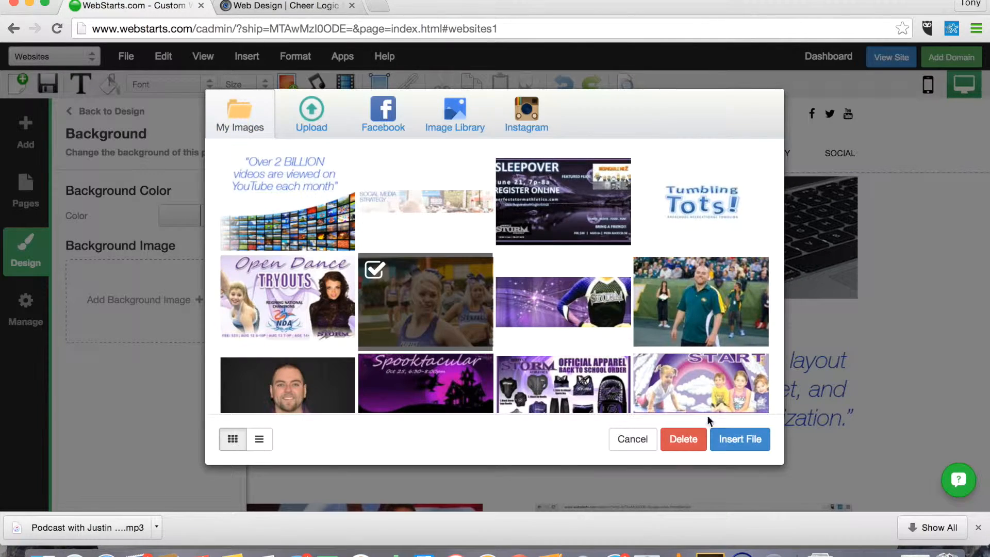
click(630, 443)
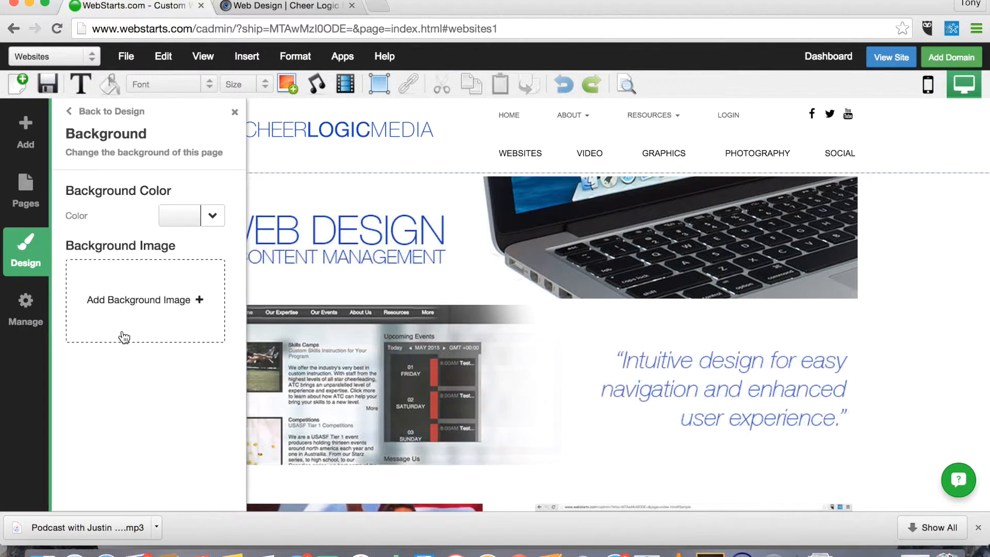
Step: Review the site's full page list and the options for adding a page or a menu link
click(31, 264)
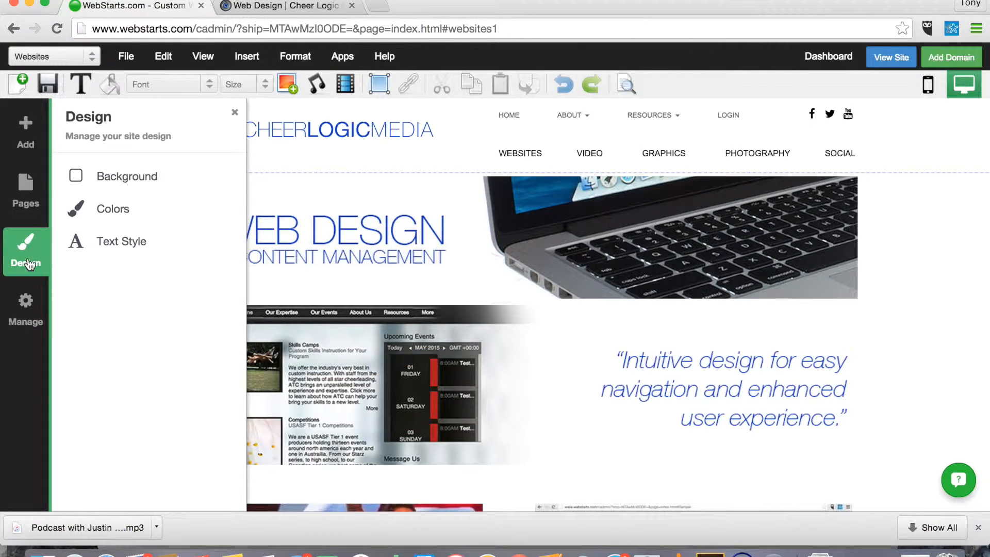
click(27, 201)
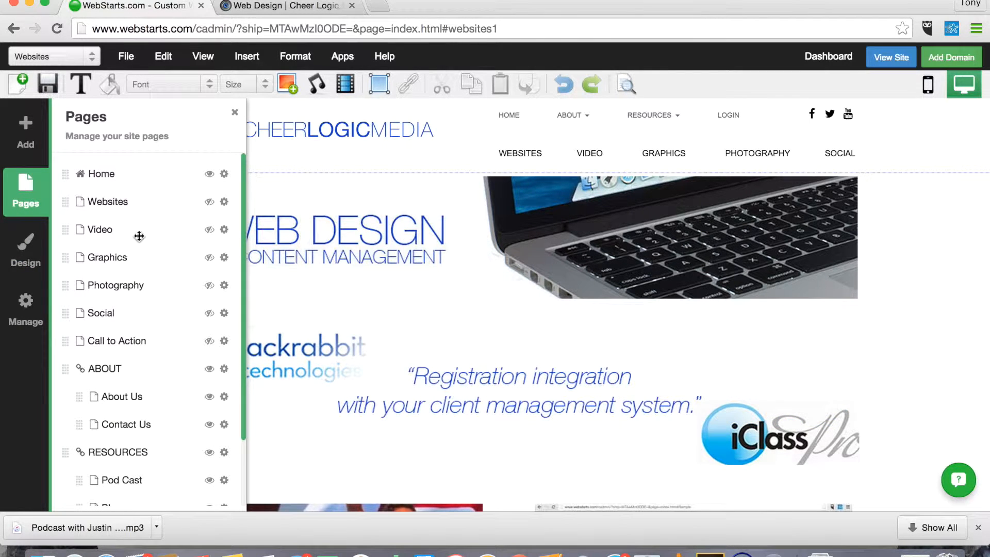
scroll(141, 318, down, 3)
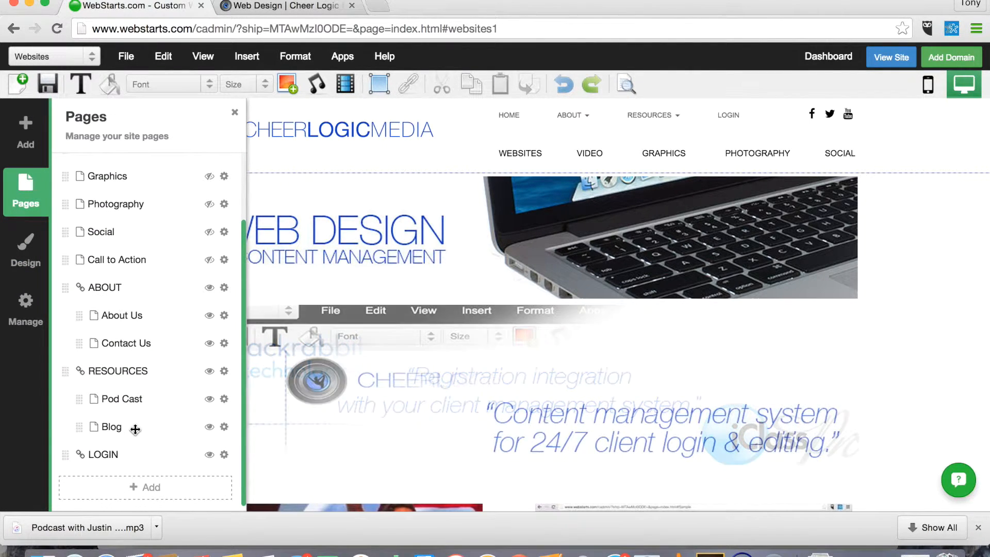
click(147, 490)
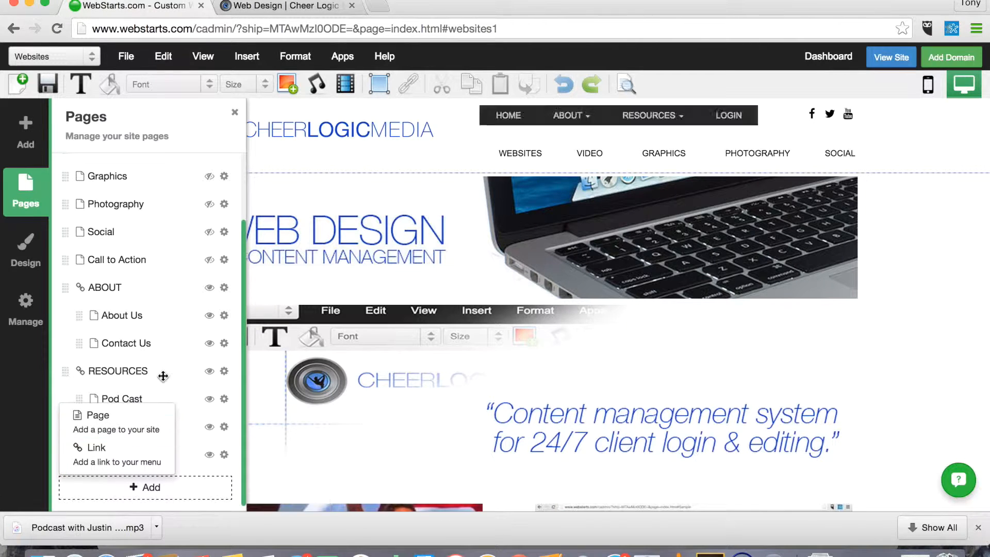
click(71, 327)
scroll(91, 198, up, 3)
scroll(88, 255, down, 1)
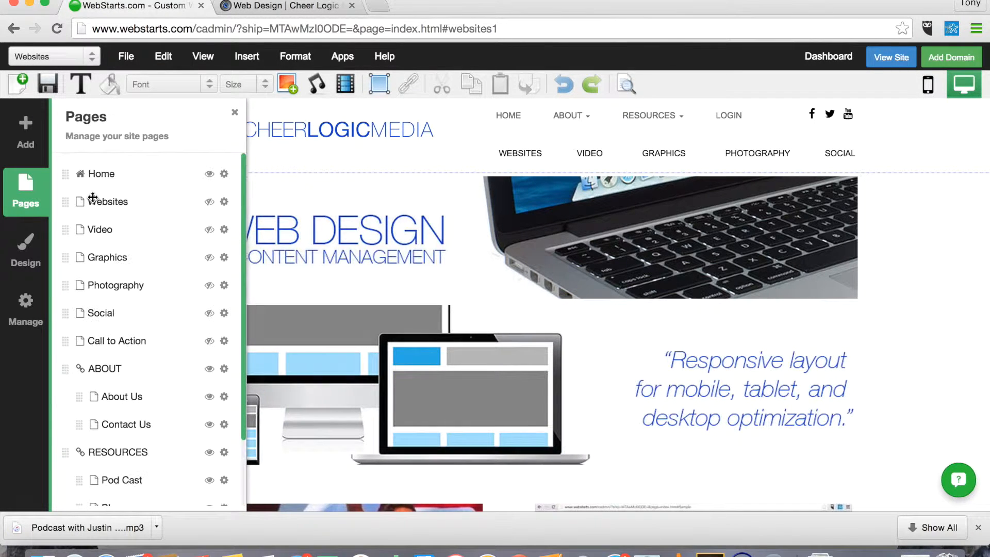
scroll(87, 295, down, 2)
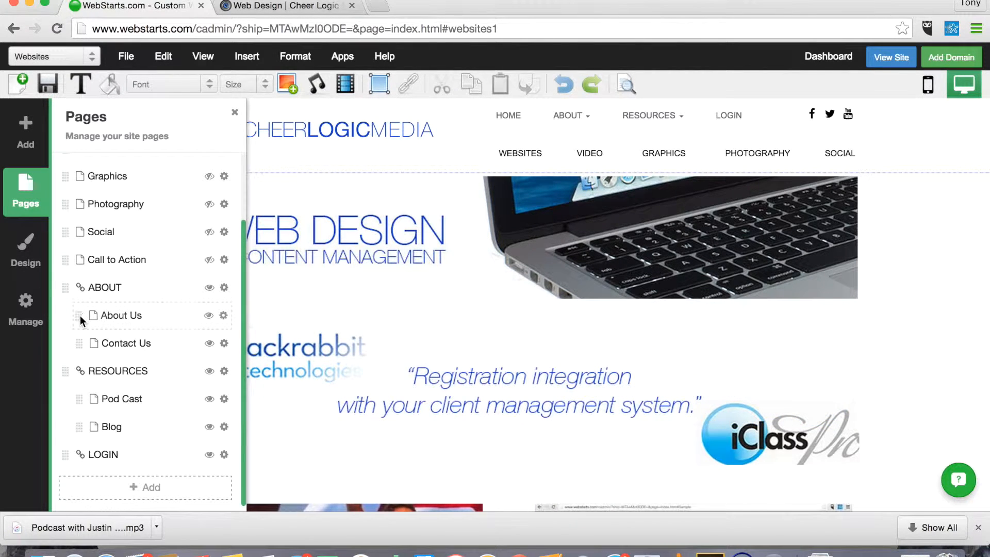
Step: Move About Us out of the ABOUT submenu to the top level, and nest the ABOUT link under Call to Action
drag(86, 317, 62, 315)
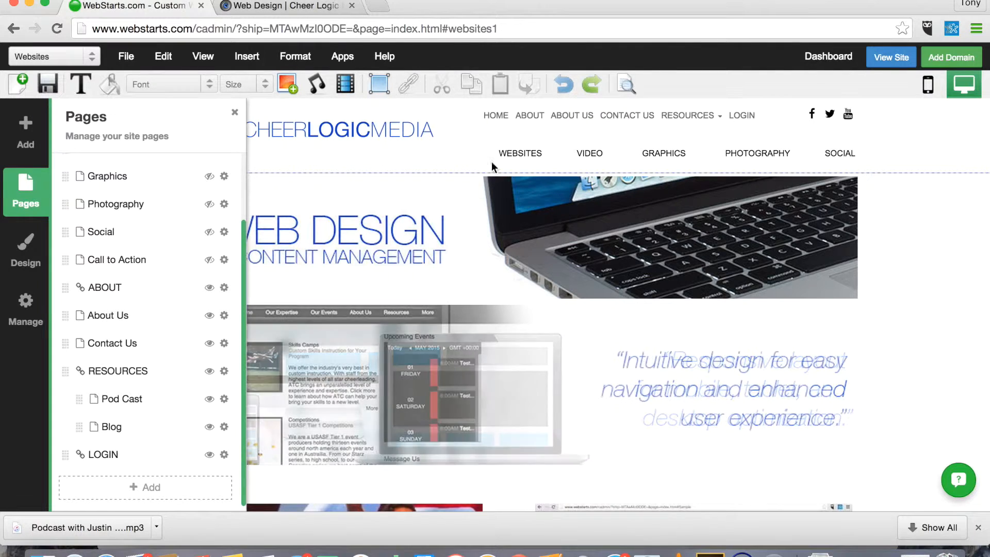
drag(63, 287, 93, 315)
scroll(93, 315, up, 3)
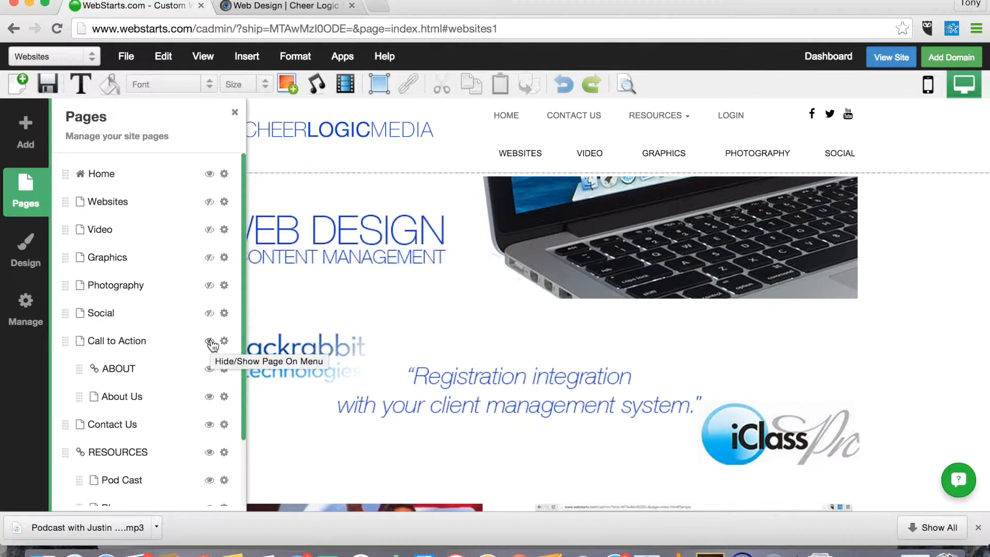
Step: Show the Call to Action page on the site menu and hide it again
click(209, 341)
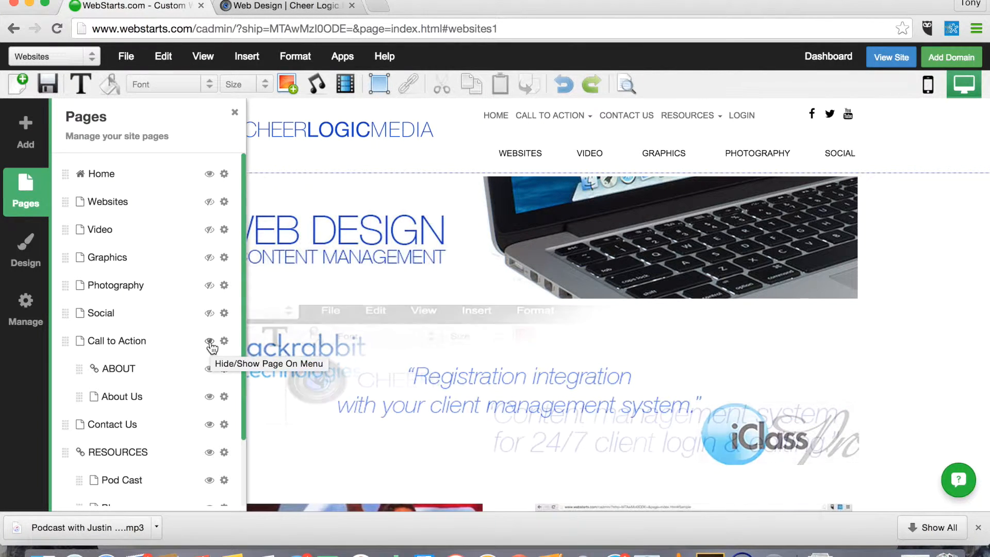
click(209, 343)
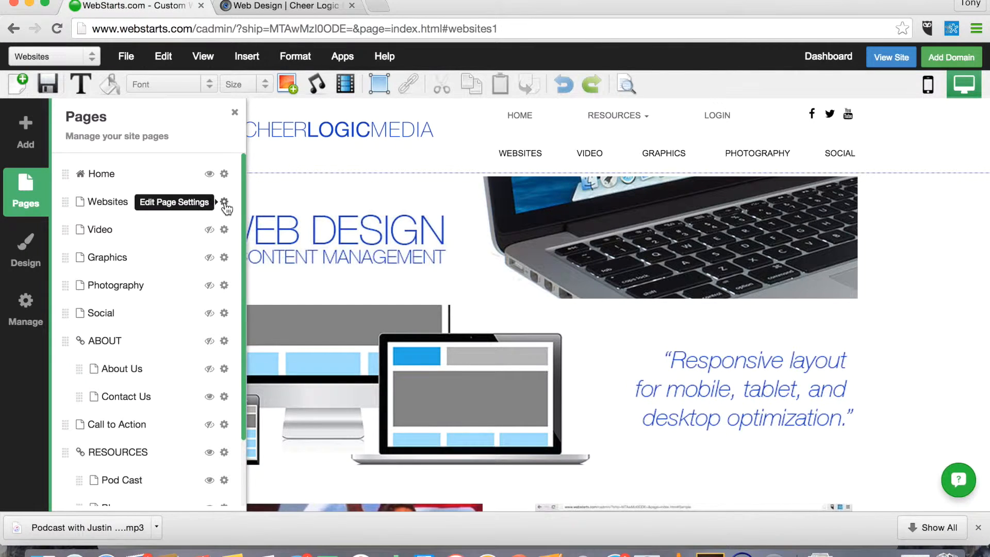
Step: Examine the Websites page's name, menu visibility, and SEO title, keywords and description, and close its settings without updating
click(224, 230)
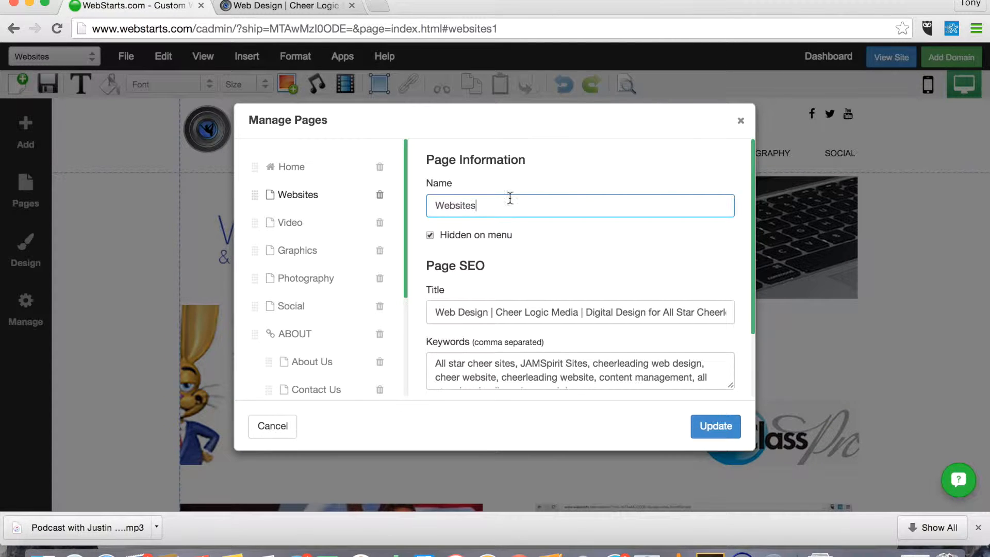
scroll(570, 278, down, 1)
triple_click(502, 280)
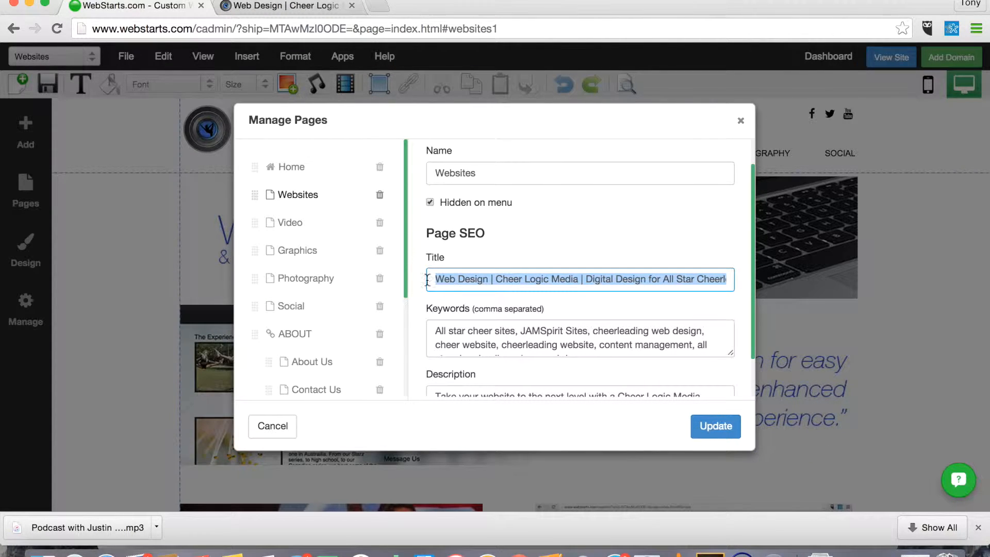
scroll(516, 281, down, 2)
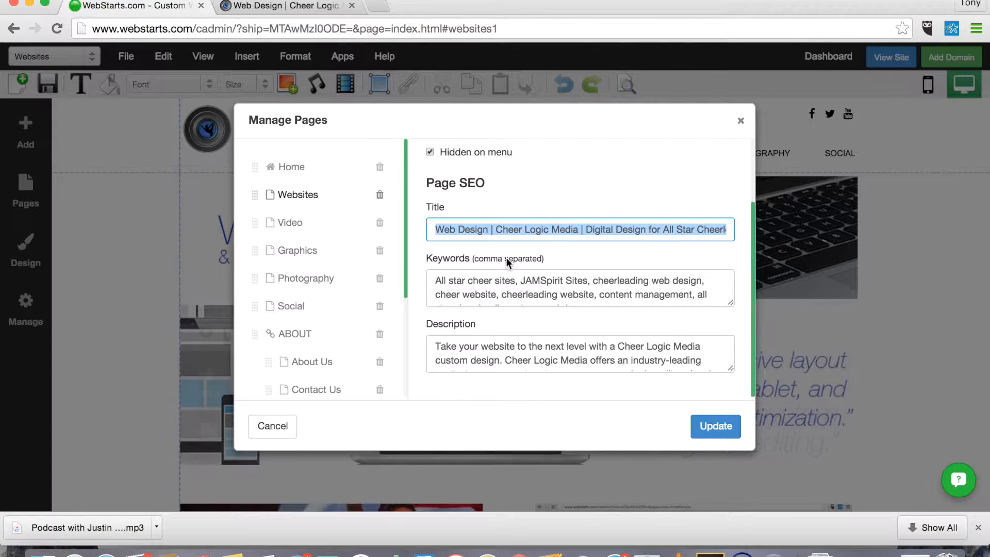
scroll(603, 335, up, 3)
scroll(567, 289, down, 4)
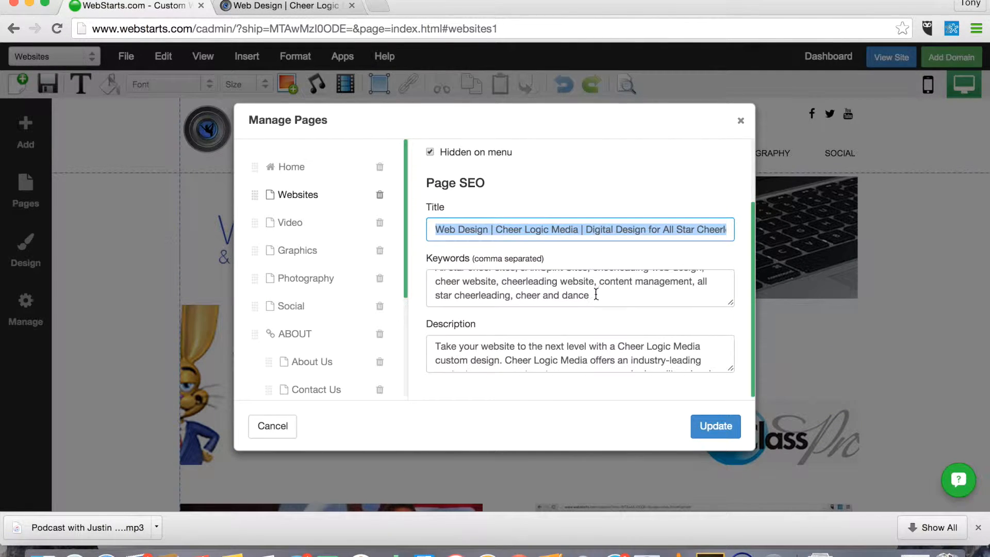
click(509, 356)
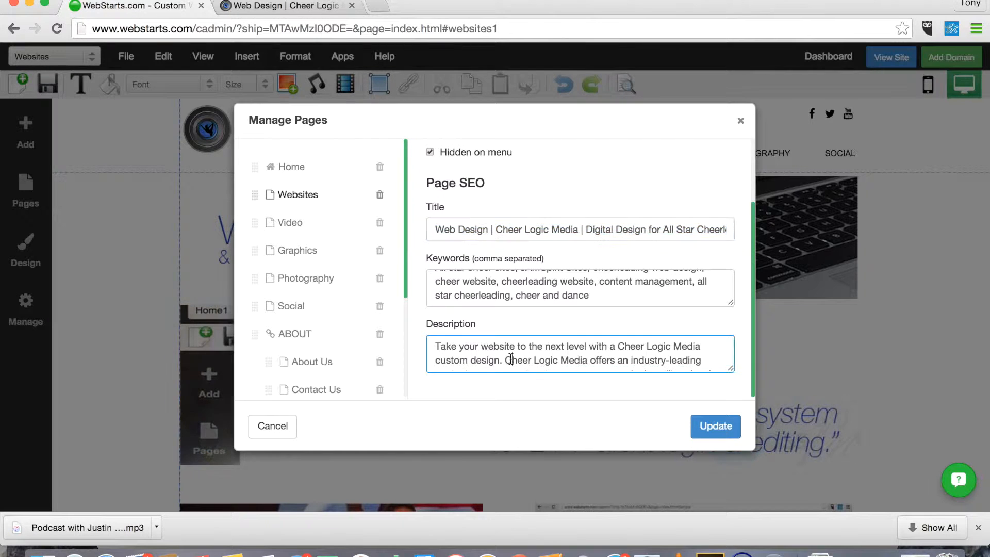
scroll(510, 358, down, 3)
scroll(511, 358, up, 3)
scroll(511, 357, down, 3)
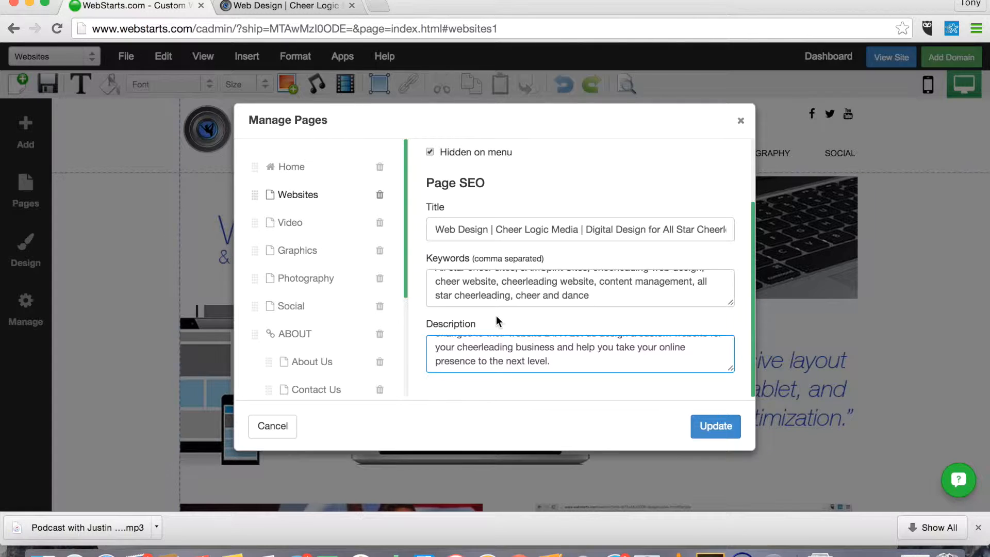
scroll(495, 321, up, 3)
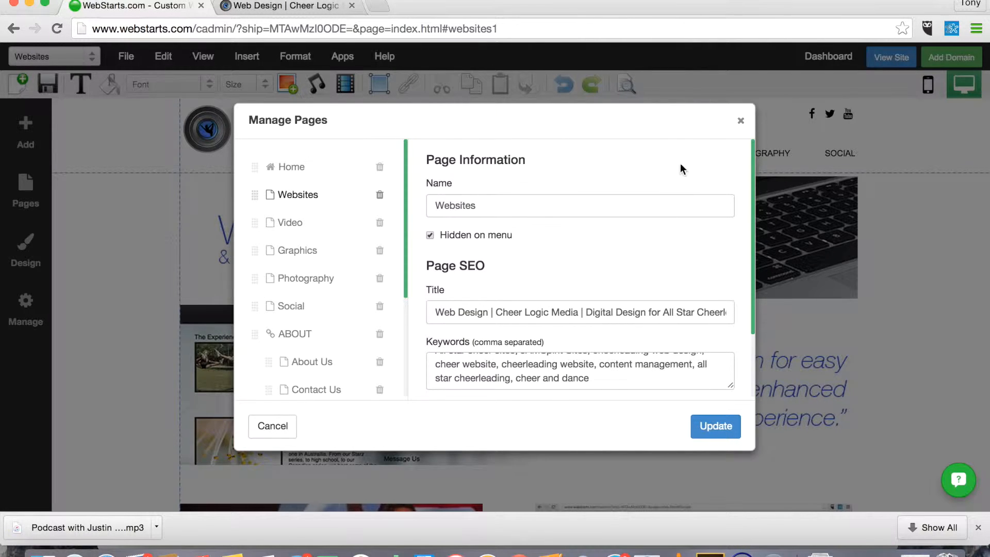
click(740, 120)
Step: Browse the popular, media, social, advanced and app elements that can be added to the page, and close the list
click(25, 132)
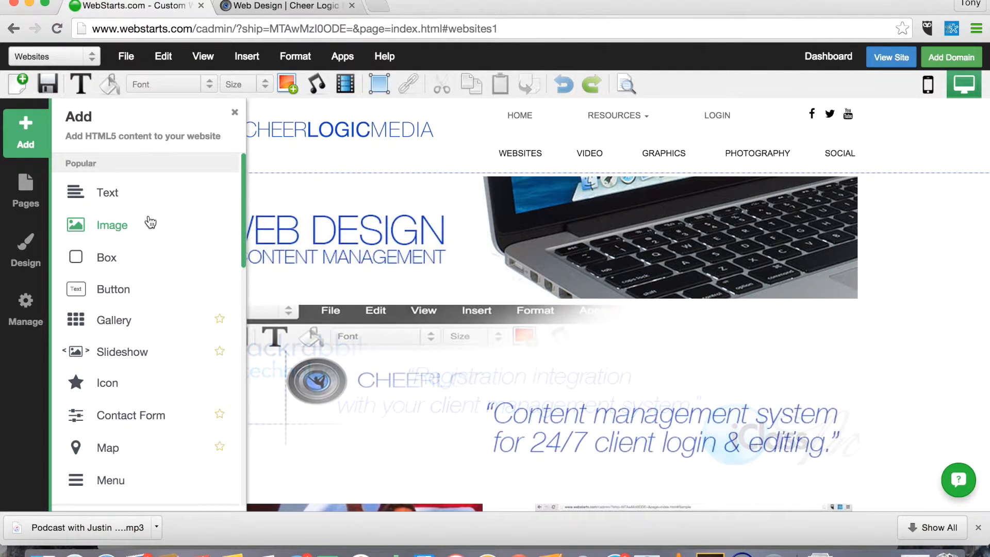
scroll(149, 222, down, 2)
scroll(134, 196, up, 2)
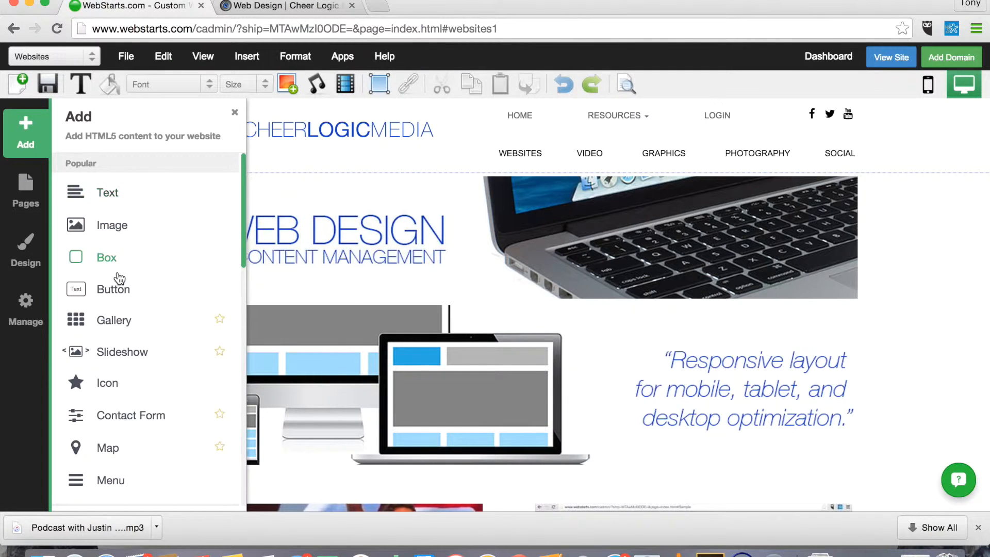
scroll(119, 273, down, 6)
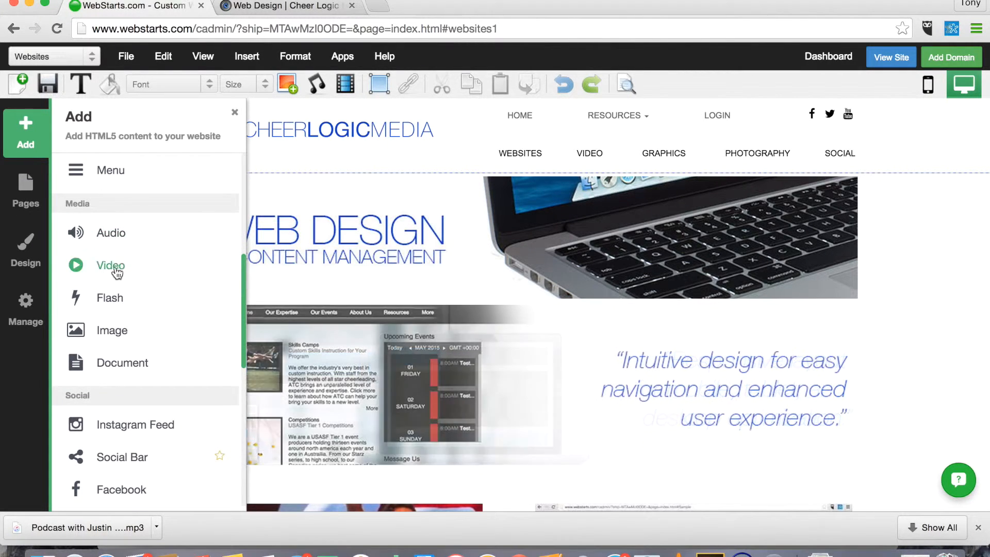
scroll(124, 368, down, 1)
scroll(123, 288, down, 5)
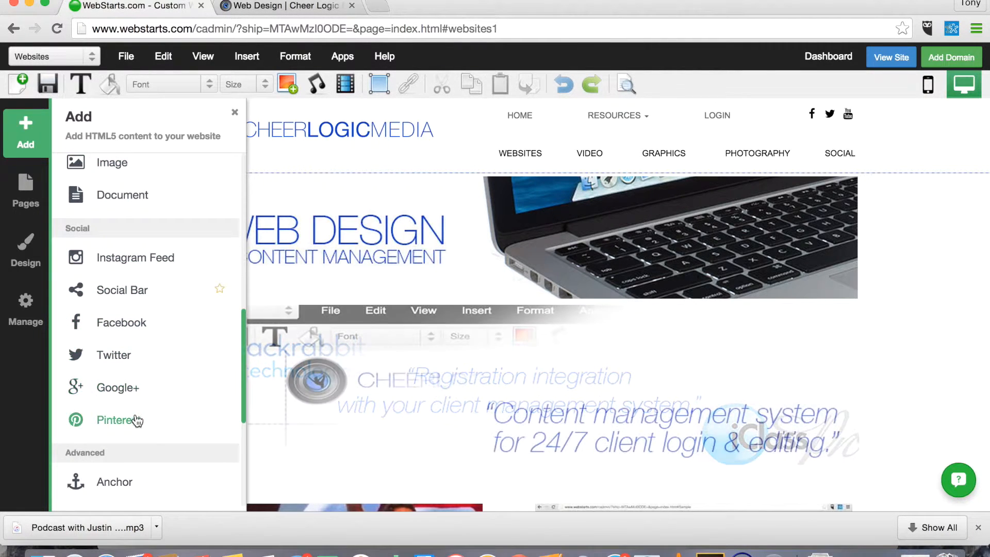
scroll(132, 419, down, 5)
scroll(137, 421, down, 2)
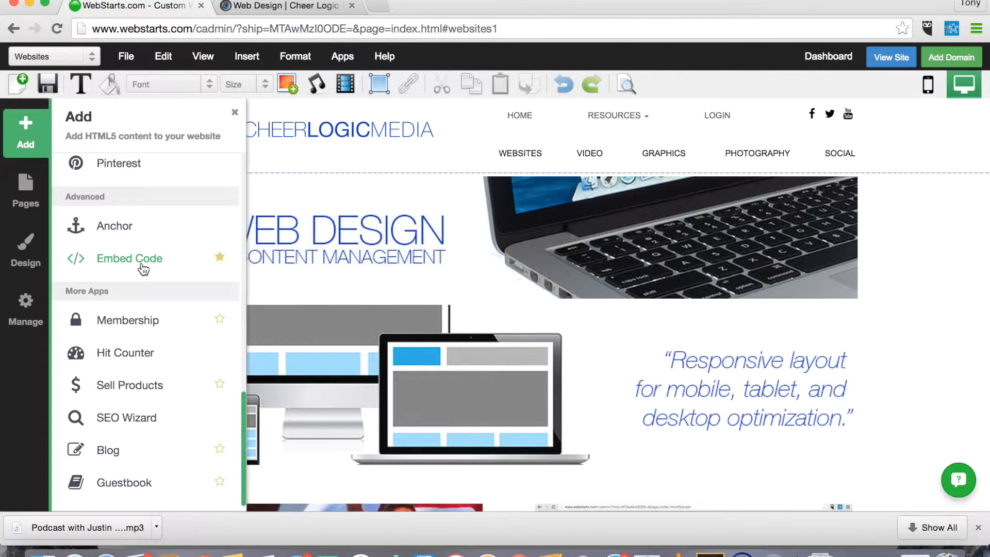
scroll(150, 428, up, 8)
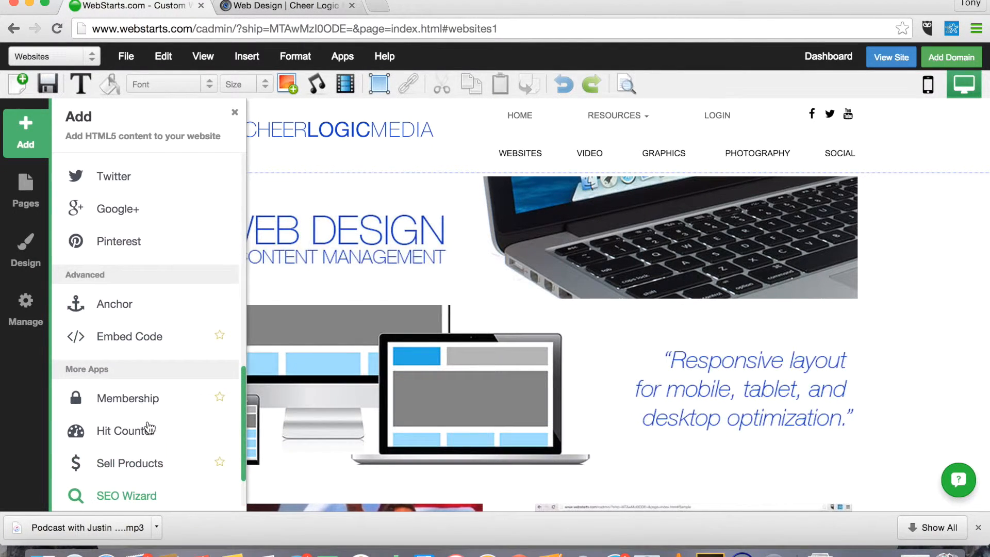
scroll(148, 427, up, 15)
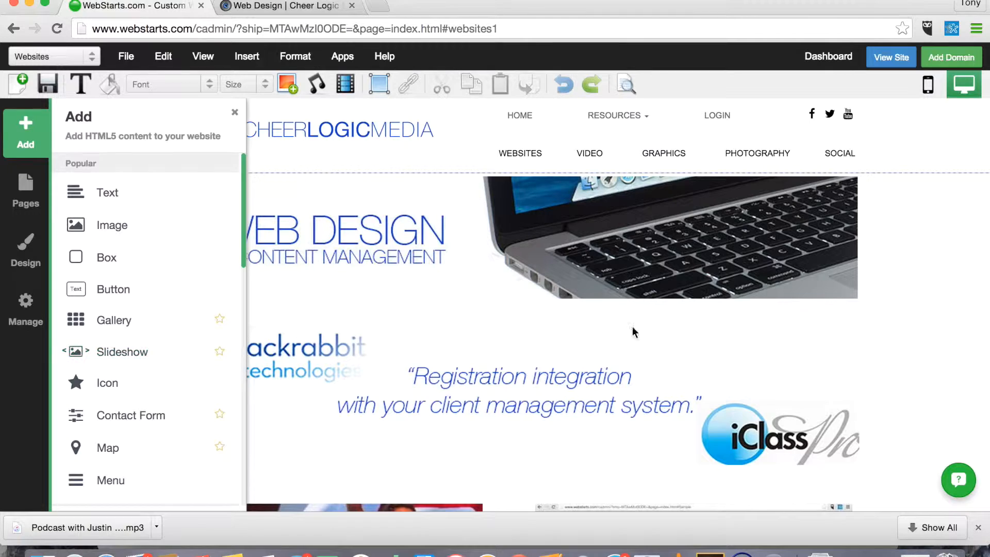
click(947, 319)
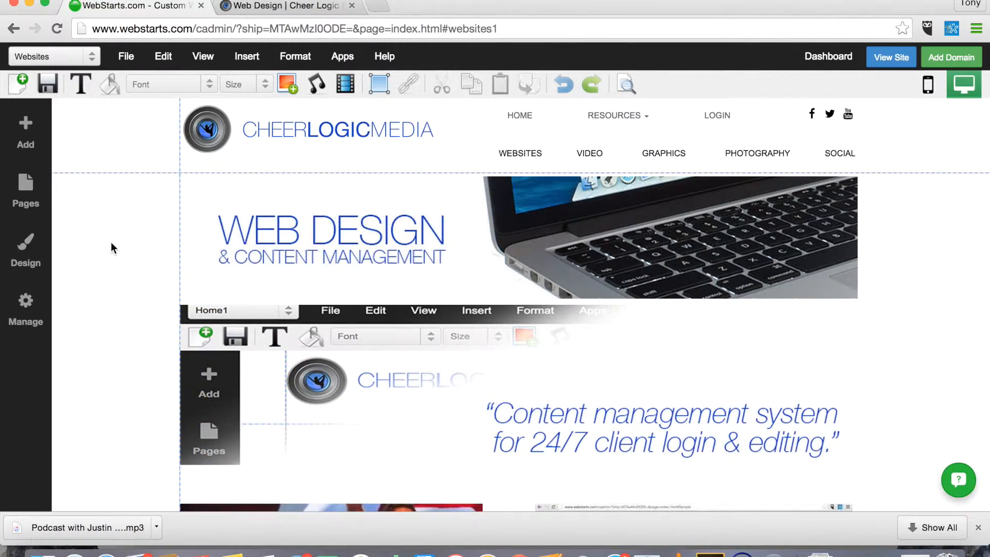
Step: Create a new blank page named "sample"
scroll(110, 242, down, 6)
scroll(110, 242, up, 6)
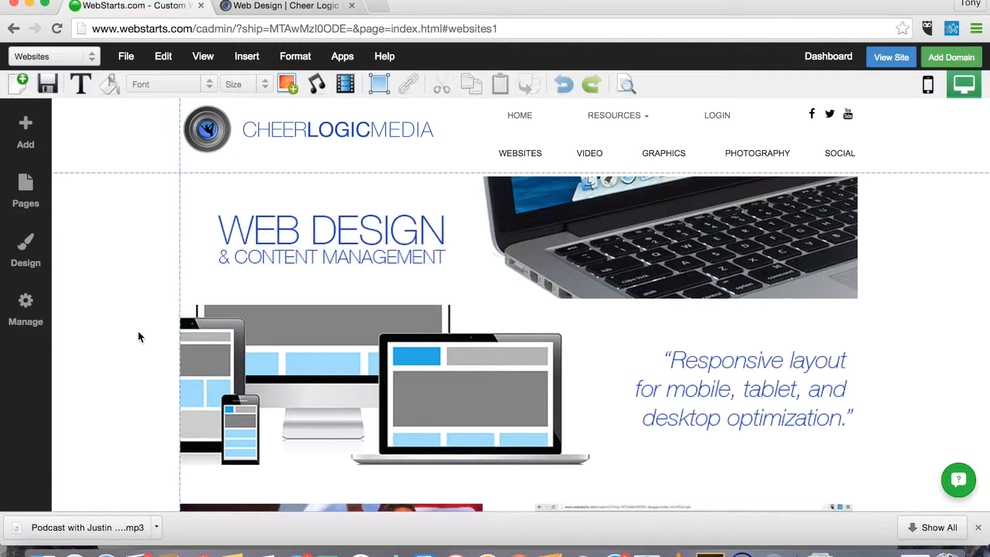
click(126, 58)
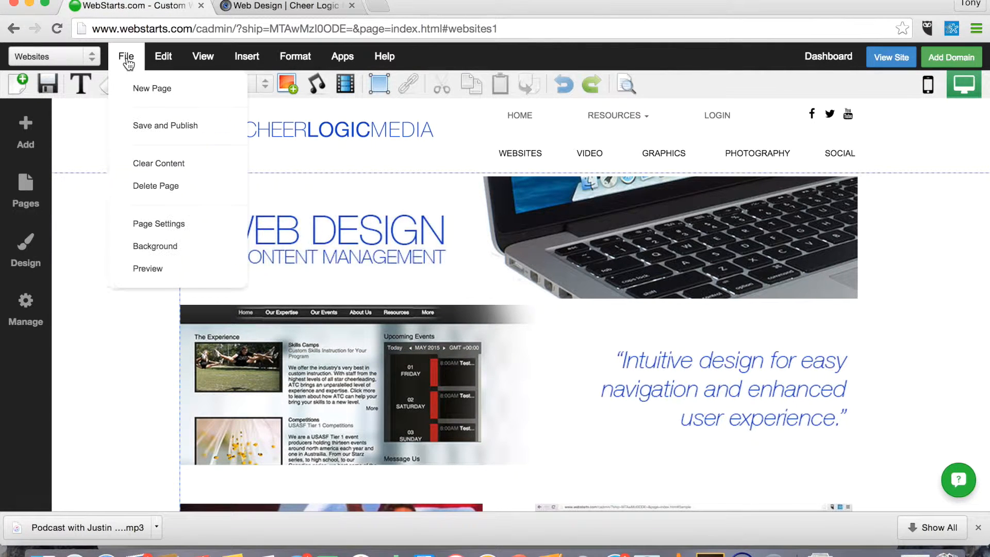
click(142, 88)
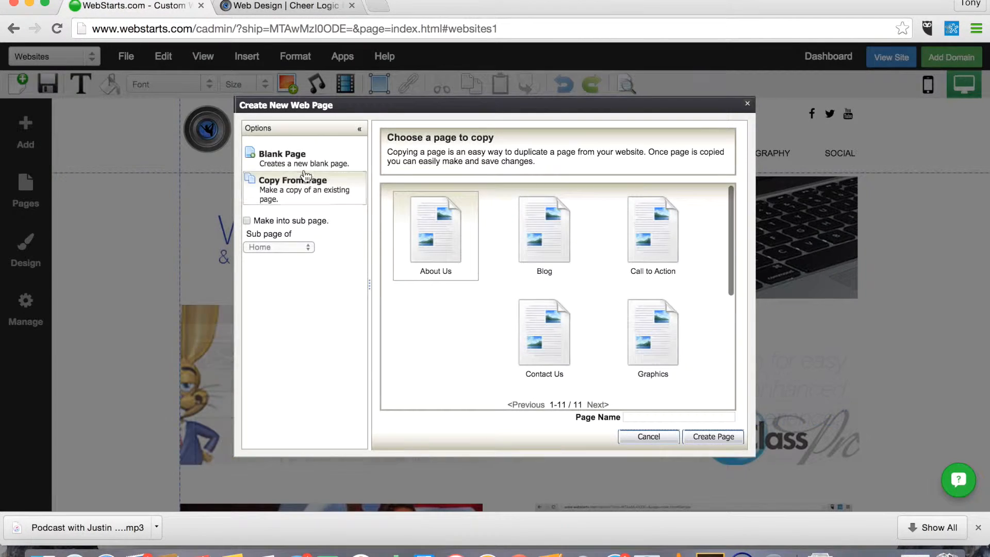
click(300, 163)
click(640, 406)
text(sample)
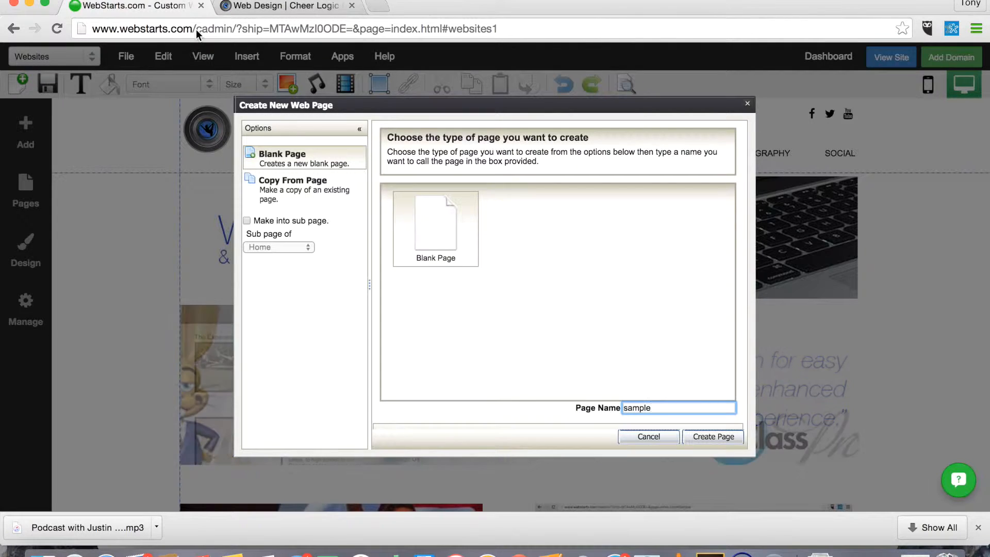
click(701, 438)
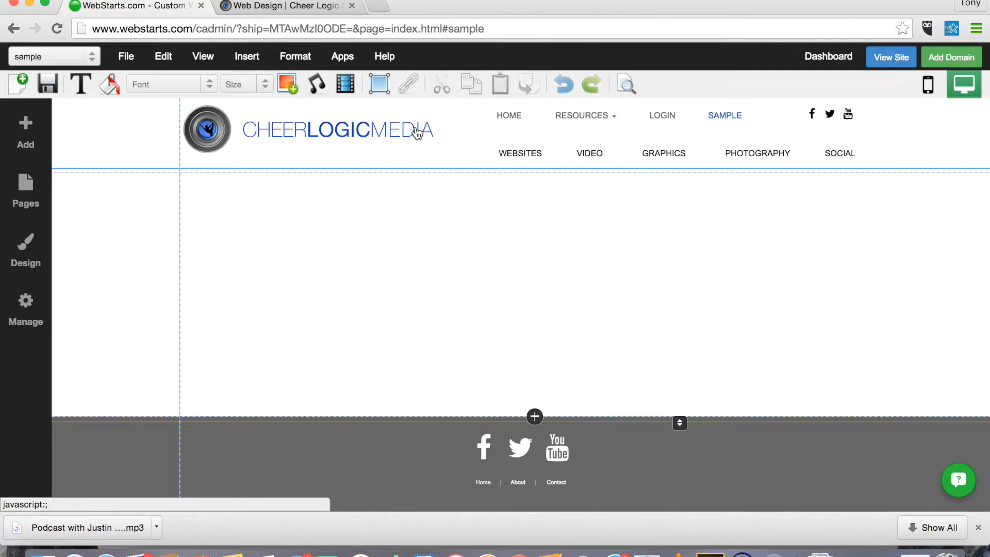
Step: Inspect the sample page's header menu and compare the page with the live Web Design page
click(535, 120)
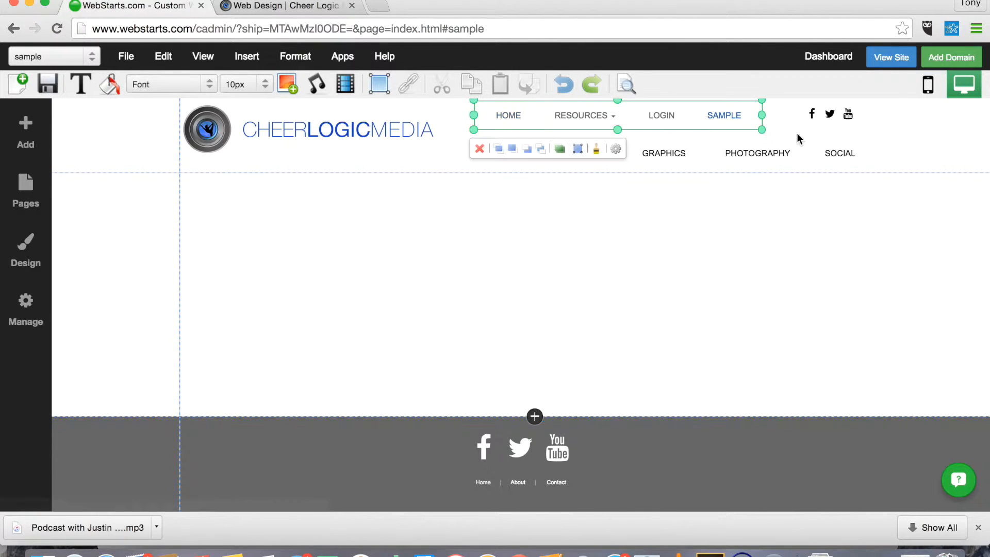
click(442, 204)
click(322, 6)
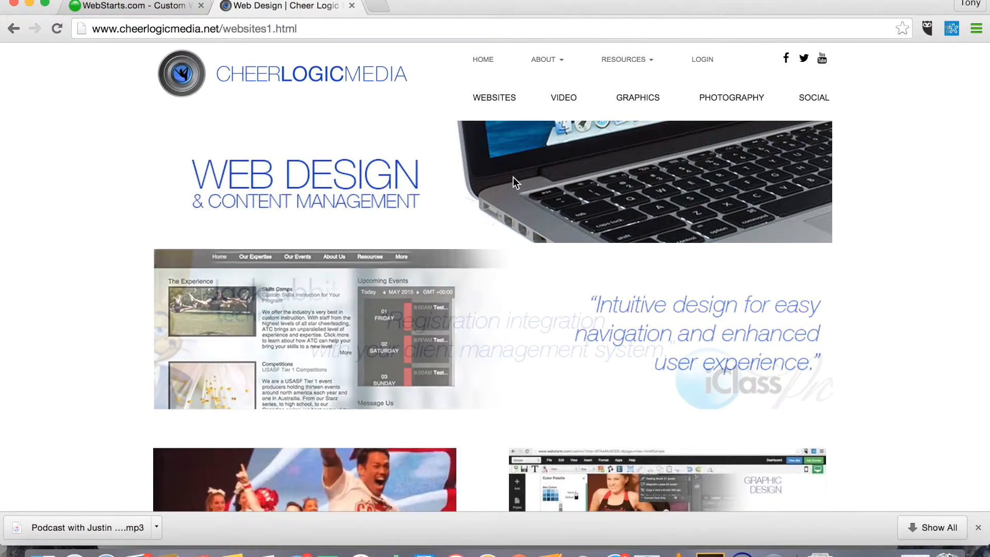
click(165, 7)
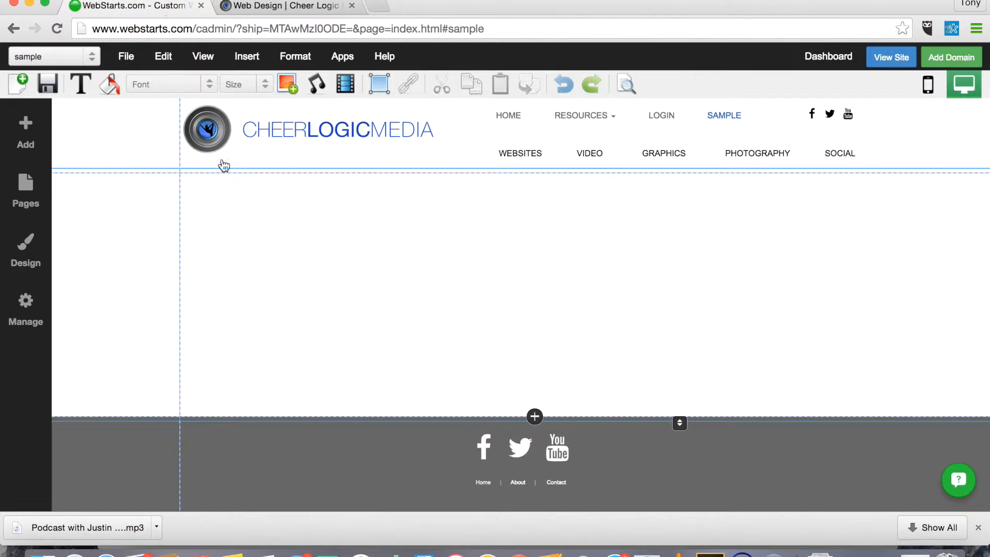
Step: Insert the Web Design banner with the laptop from the stored images onto the sample page
click(34, 148)
click(100, 130)
click(98, 108)
click(111, 224)
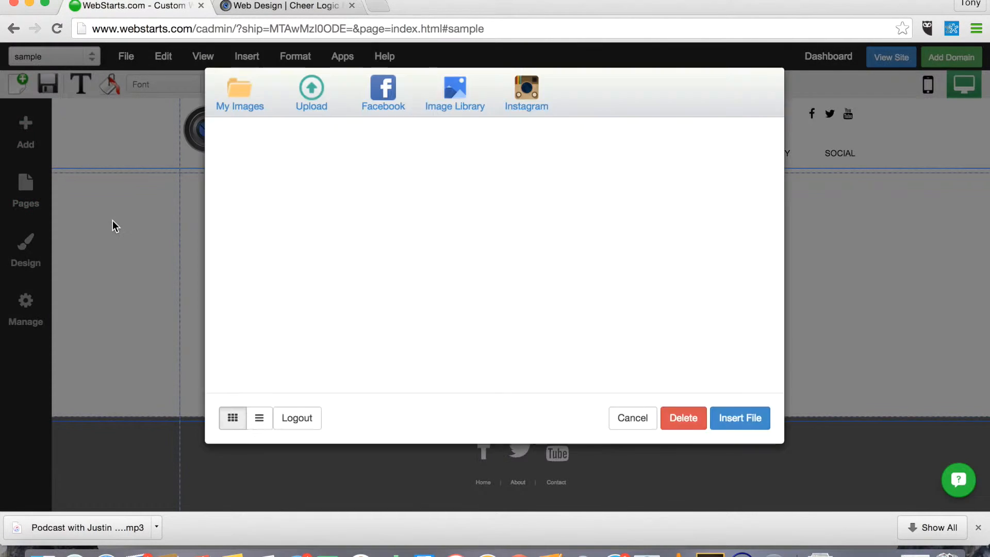
scroll(517, 308, down, 6)
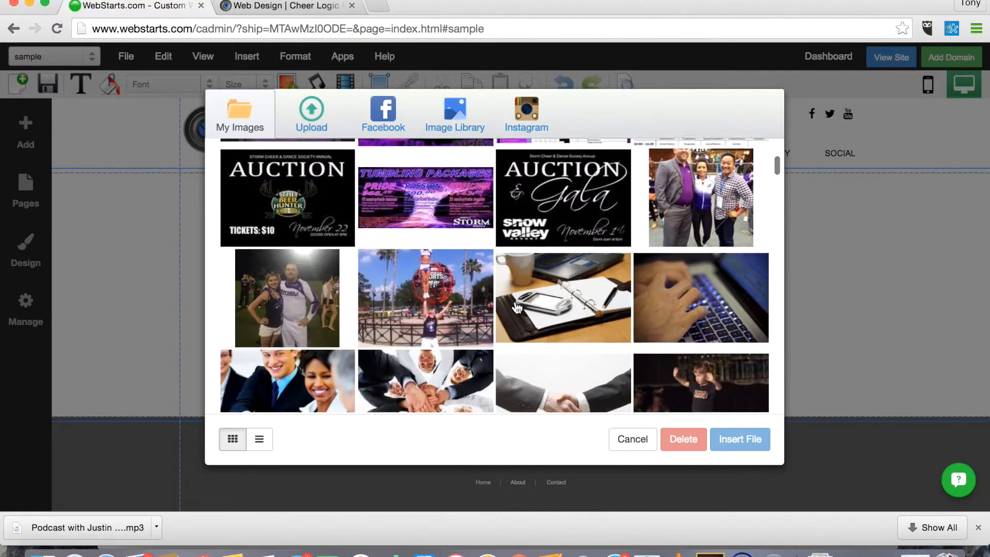
scroll(517, 308, down, 10)
scroll(517, 307, down, 10)
scroll(517, 307, down, 4)
click(690, 243)
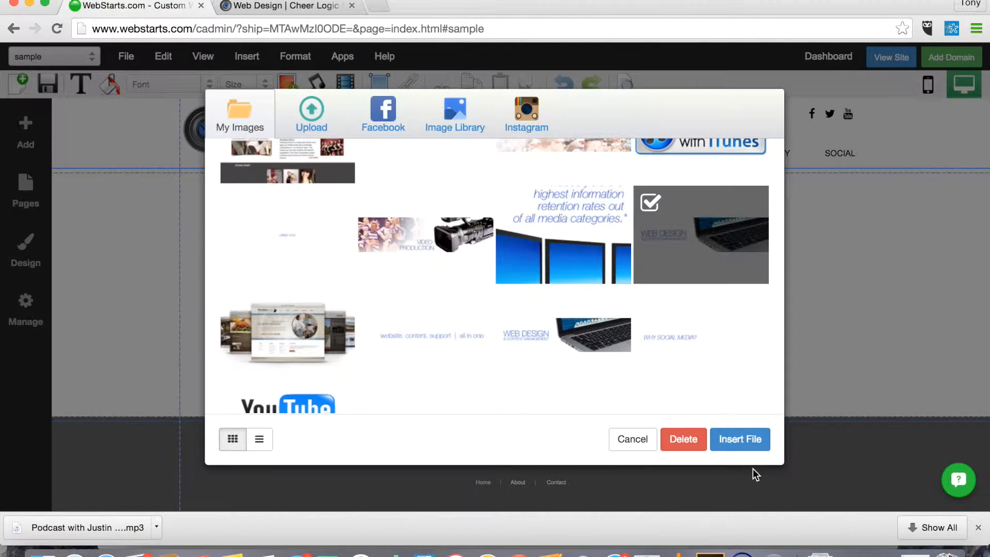
click(745, 442)
Step: Position the Web Design banner directly below the header and enlarge it to span the content width
drag(597, 263, 564, 255)
click(669, 302)
drag(634, 285, 862, 330)
click(836, 157)
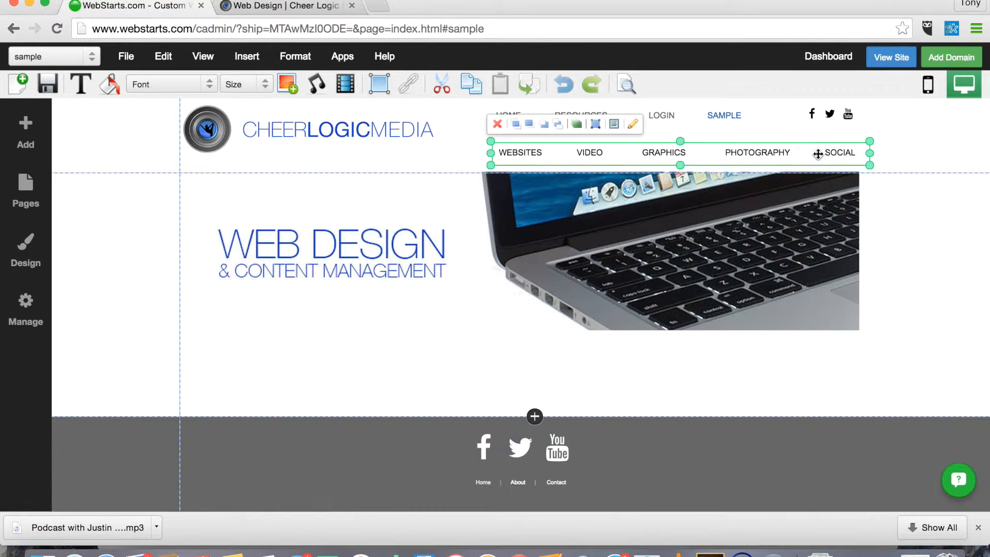
click(836, 292)
drag(864, 334, 871, 336)
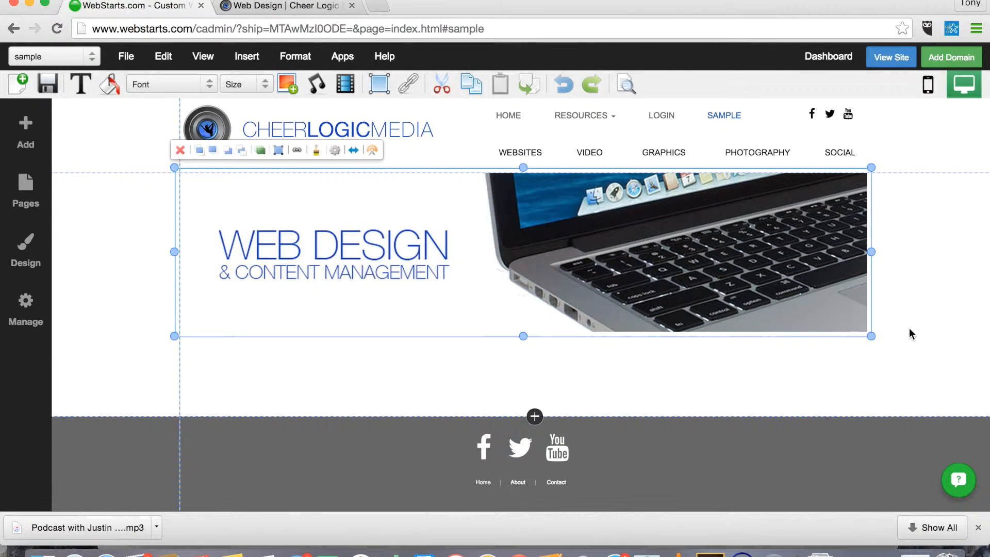
click(922, 337)
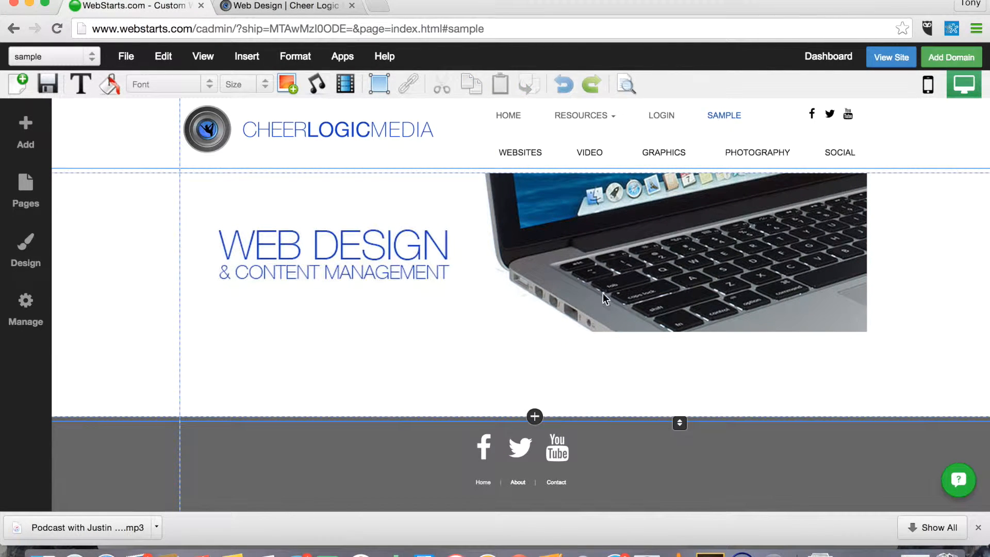
Step: Check the live Web Design page, and start a slideshow with one "Content management system" and two "Intuitive design" images from the stored images
click(295, 6)
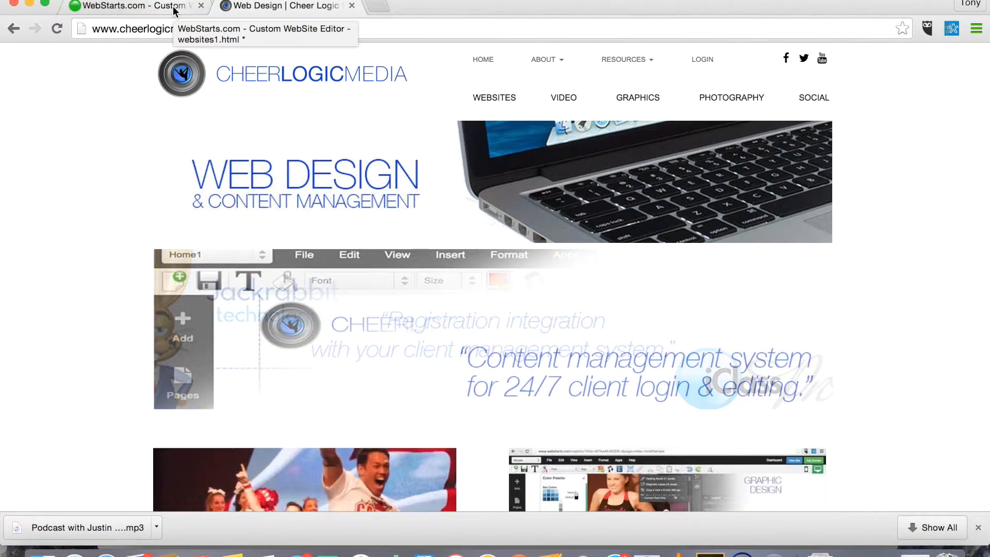
click(174, 9)
click(25, 143)
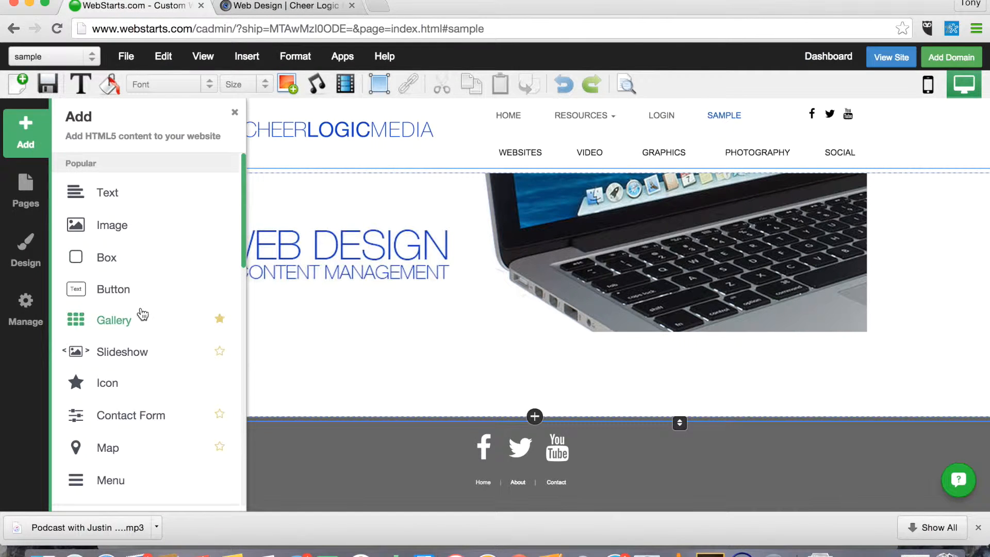
click(129, 356)
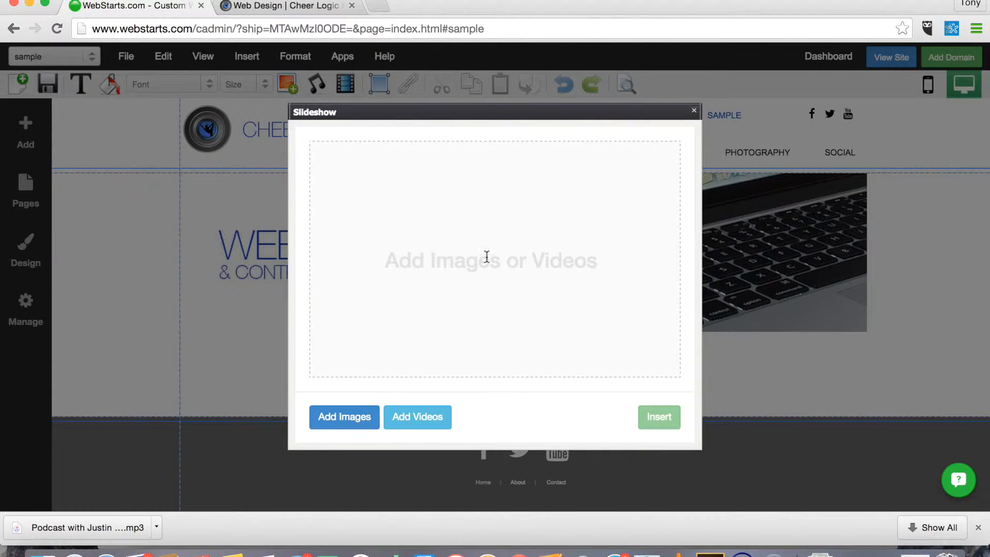
click(353, 420)
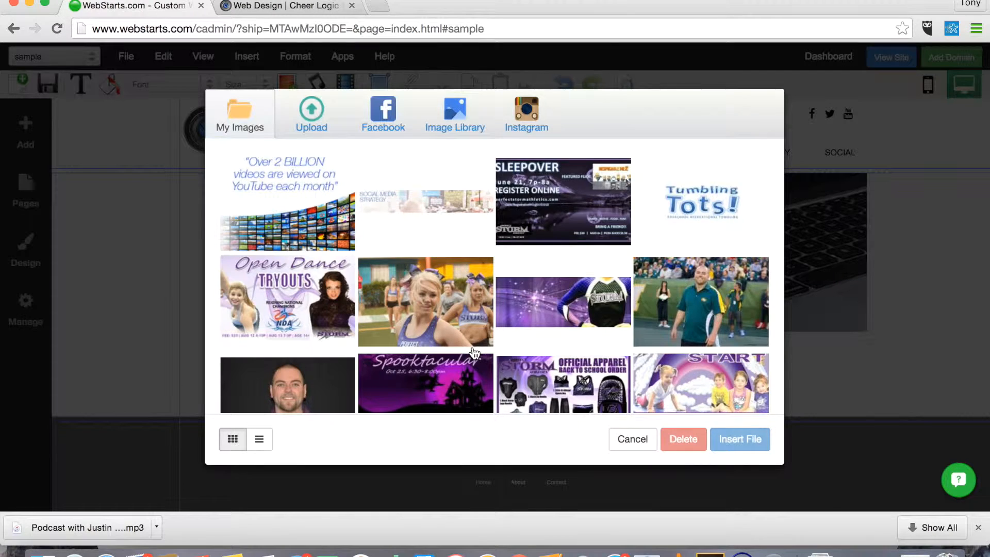
scroll(474, 352, down, 10)
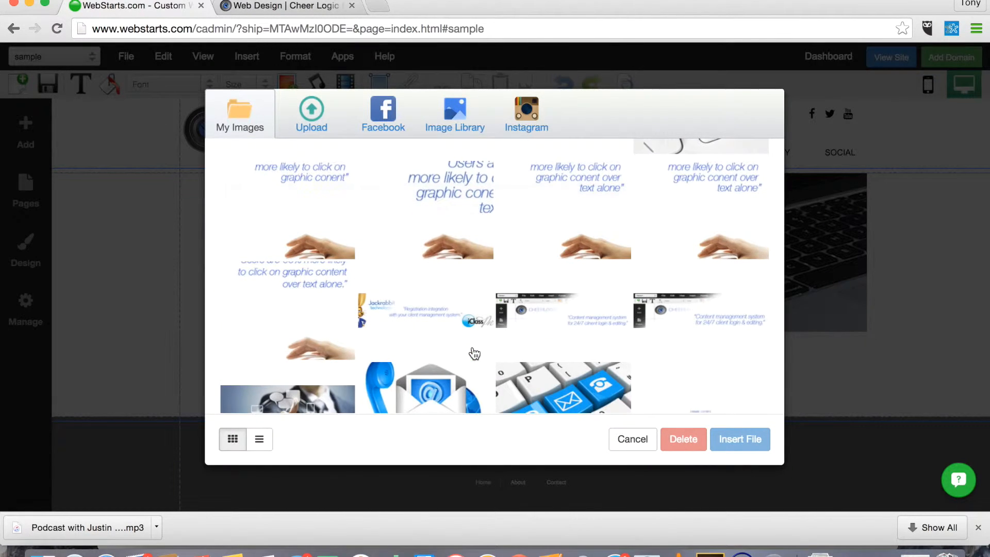
click(665, 322)
scroll(519, 327, down, 10)
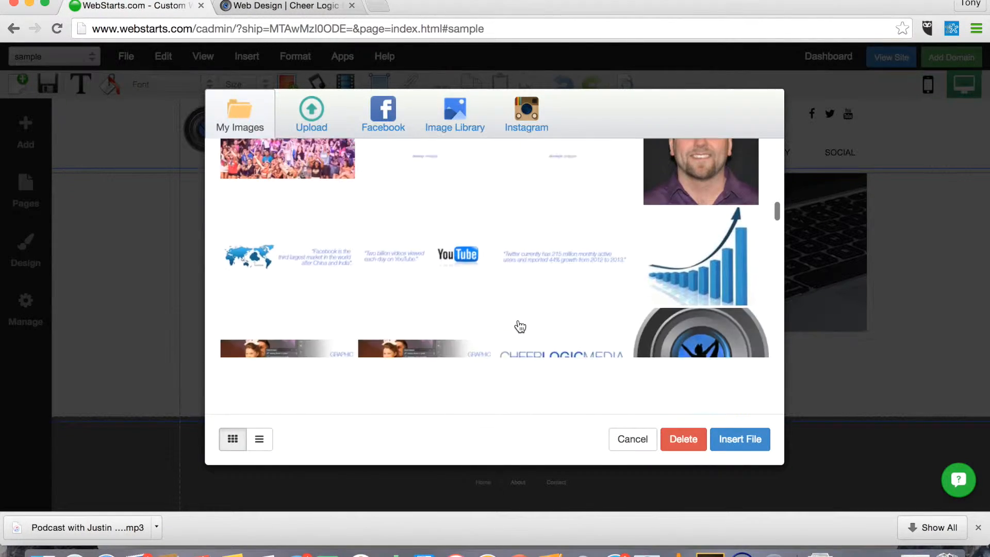
scroll(519, 326, down, 15)
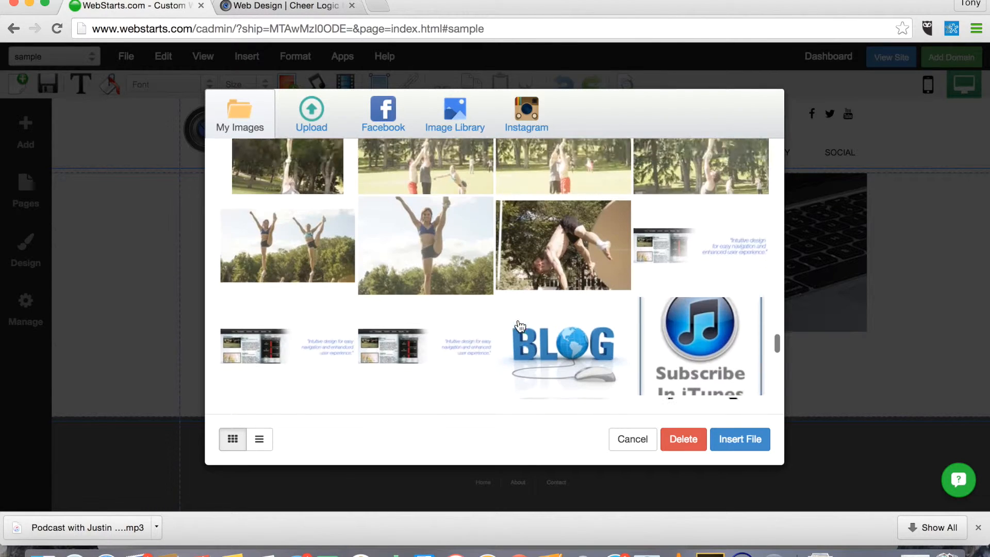
click(703, 232)
scroll(454, 283, down, 3)
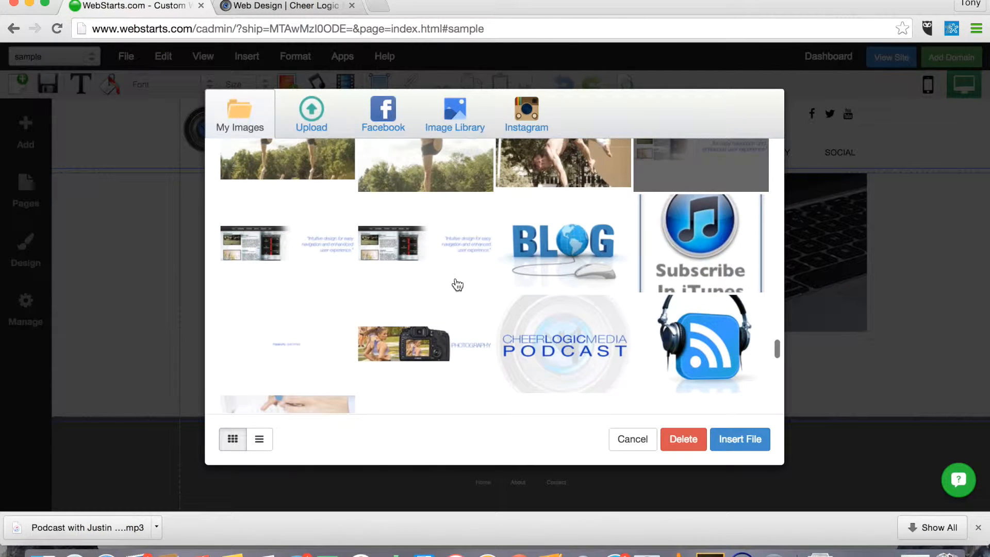
click(411, 247)
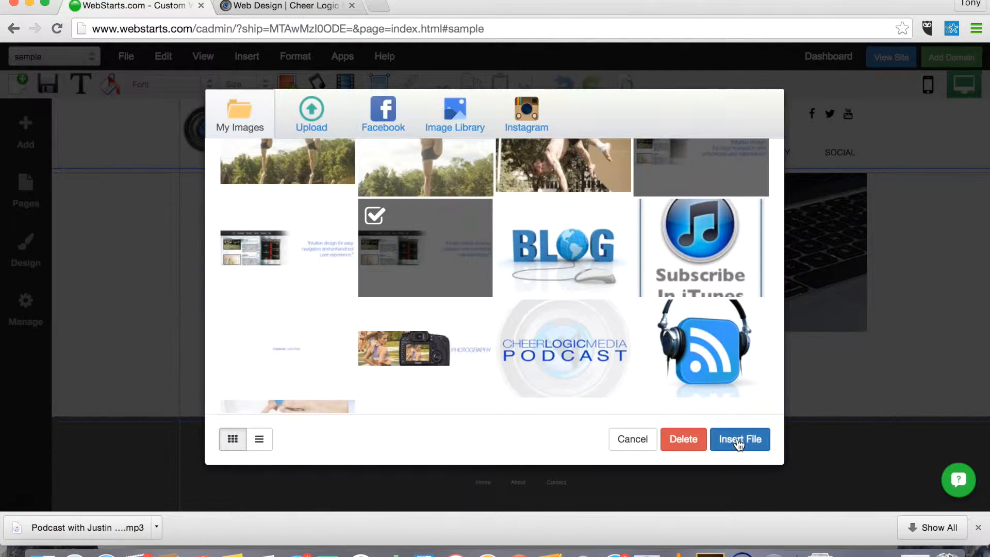
click(740, 440)
Step: Move the third slideshow image to first place and insert the slideshow on the page
mouse_move(370, 198)
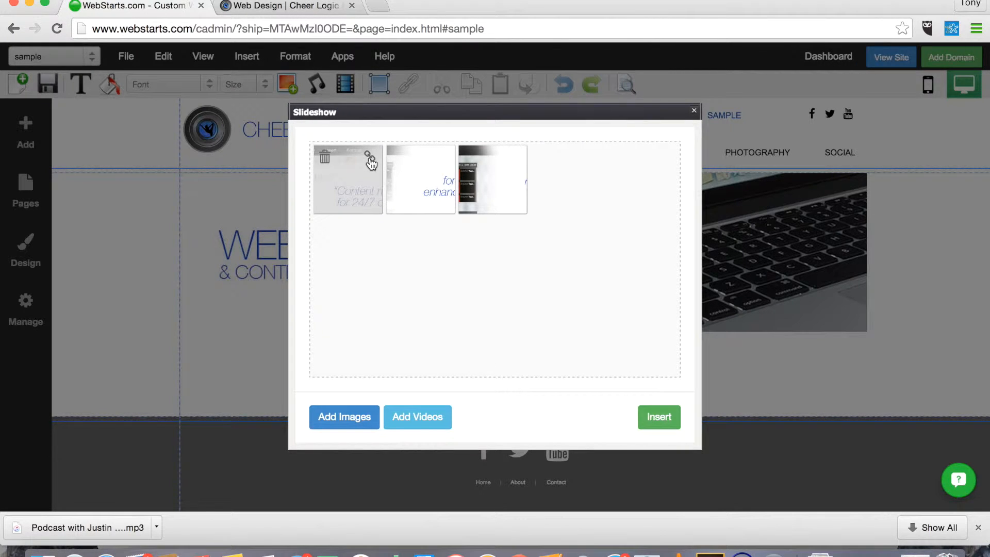
drag(474, 171, 330, 168)
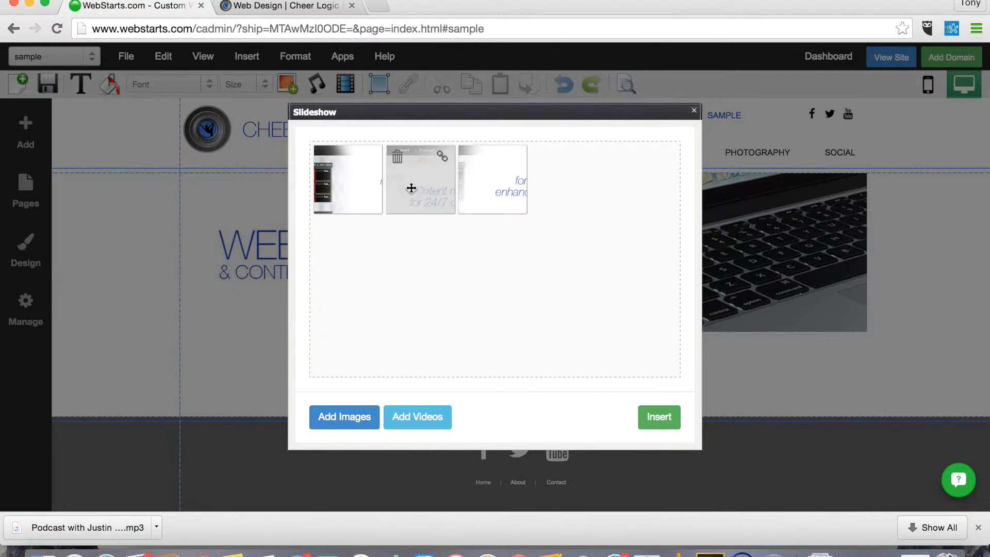
click(658, 428)
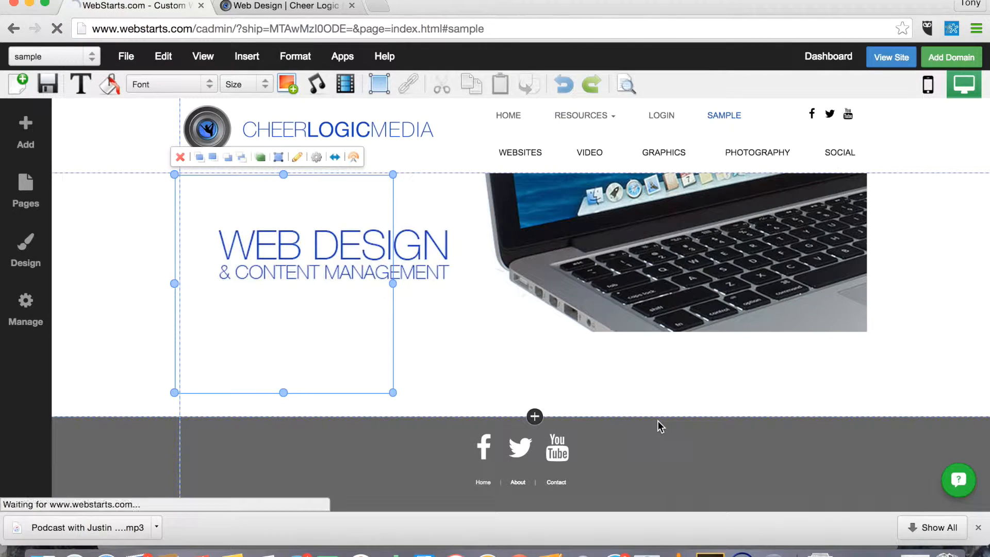
Step: Place the slideshow directly below the Web Design banner, widen it to match the banner and make it slightly taller
click(535, 416)
scroll(526, 412, down, 3)
drag(346, 220, 879, 400)
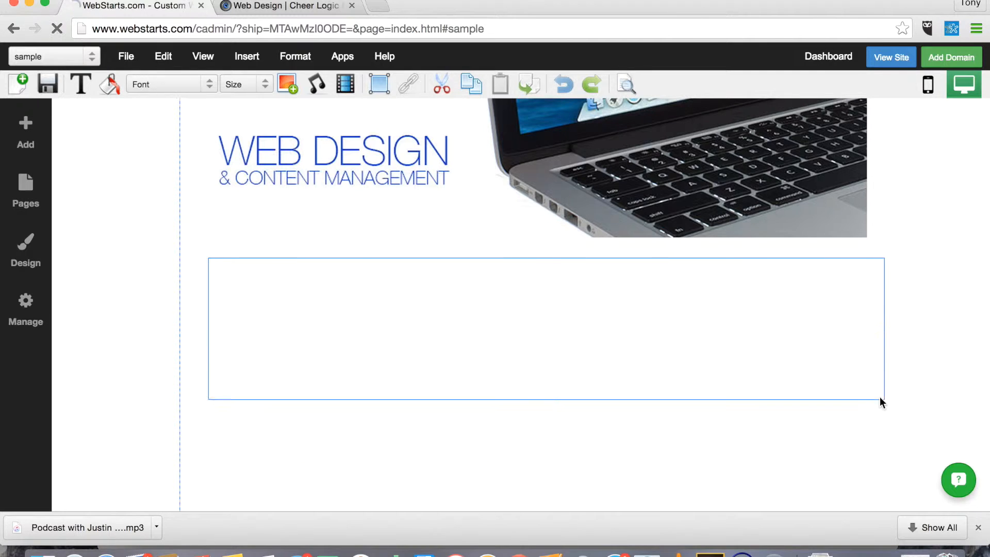
click(813, 343)
drag(848, 370, 867, 401)
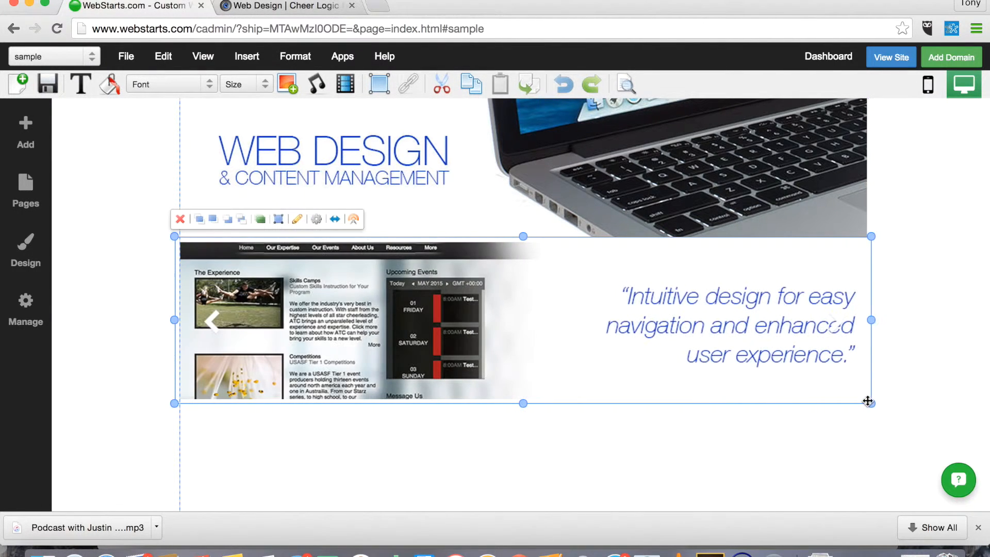
drag(523, 403, 523, 420)
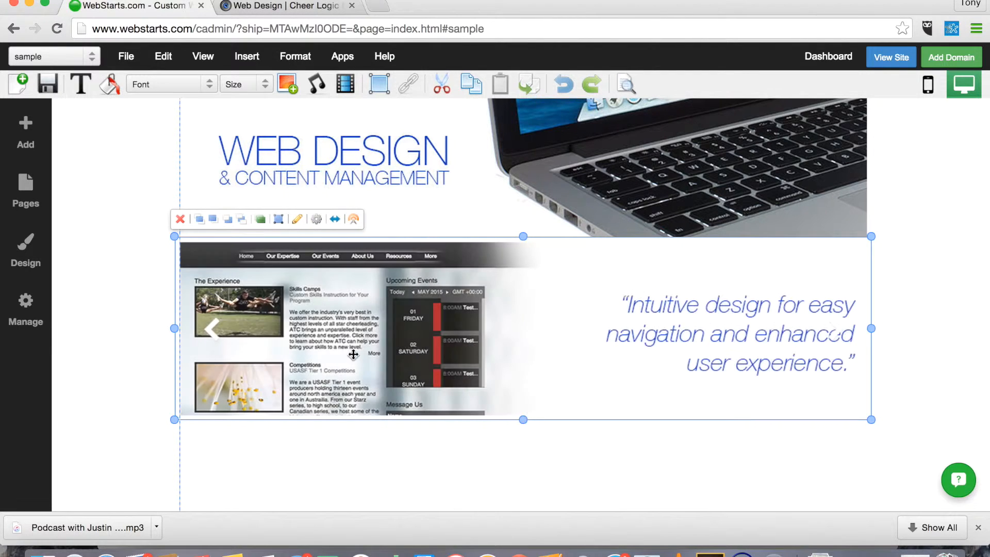
Step: Set the slideshow's arrow style to Minimal (No Arrows), transition effect to Fade and slide speed to Slow, and close its settings
click(316, 220)
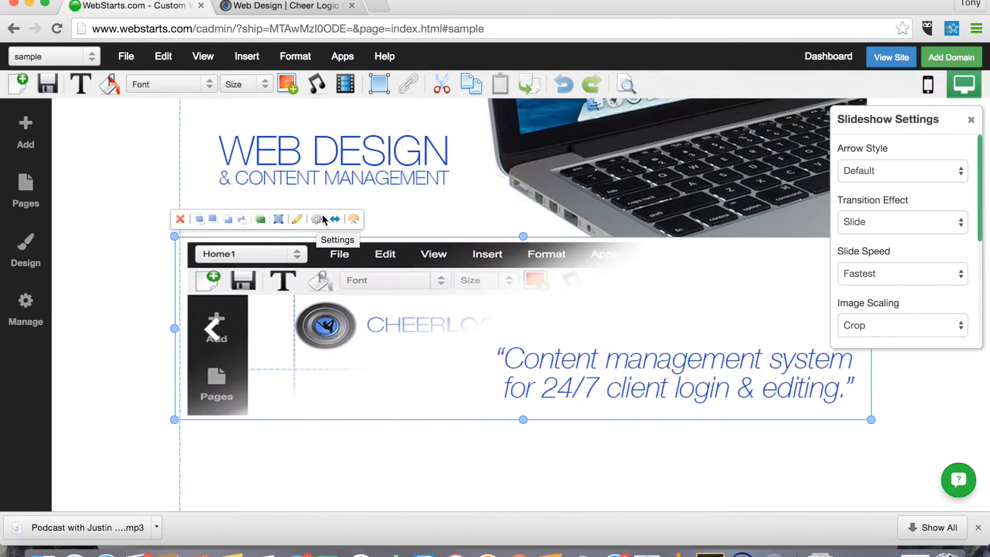
click(956, 176)
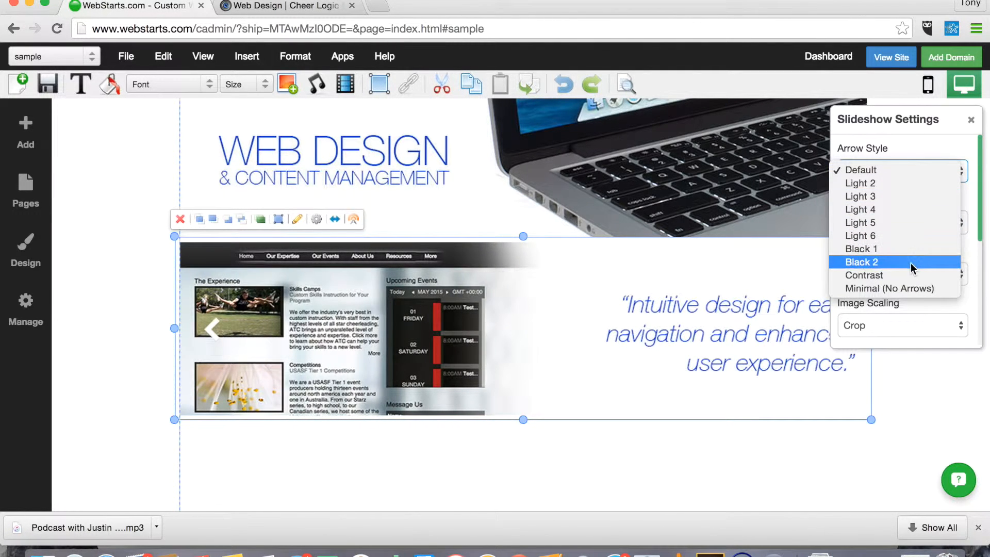
click(889, 288)
click(926, 223)
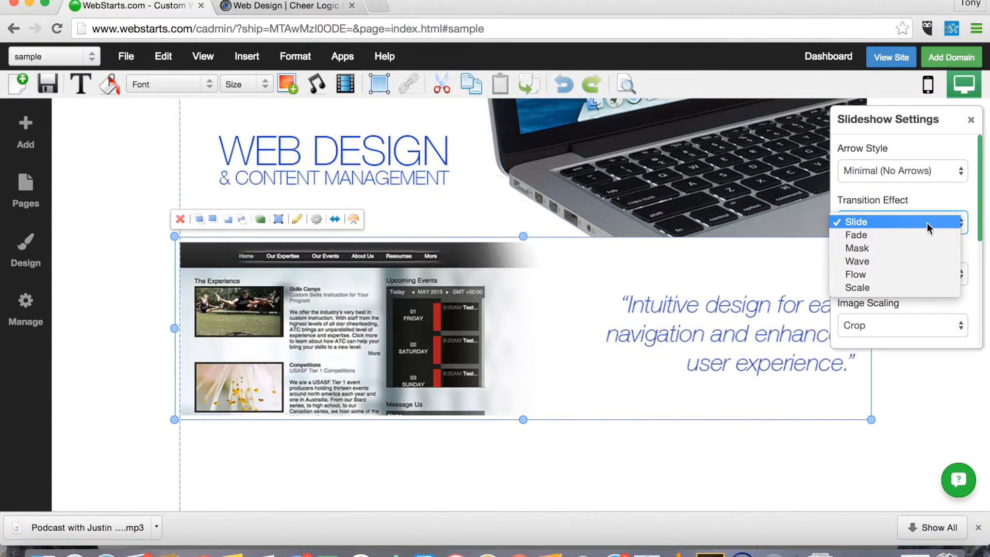
click(876, 237)
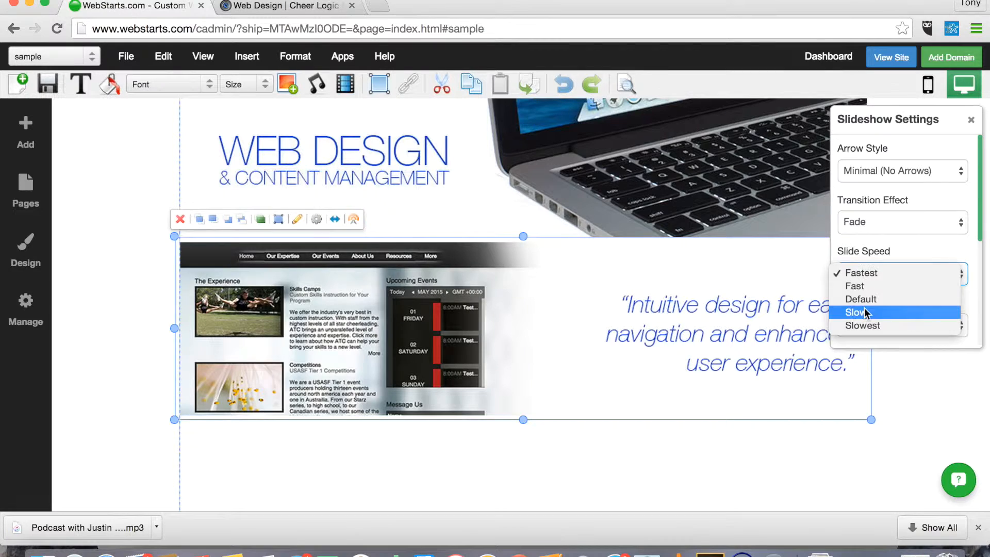
click(864, 312)
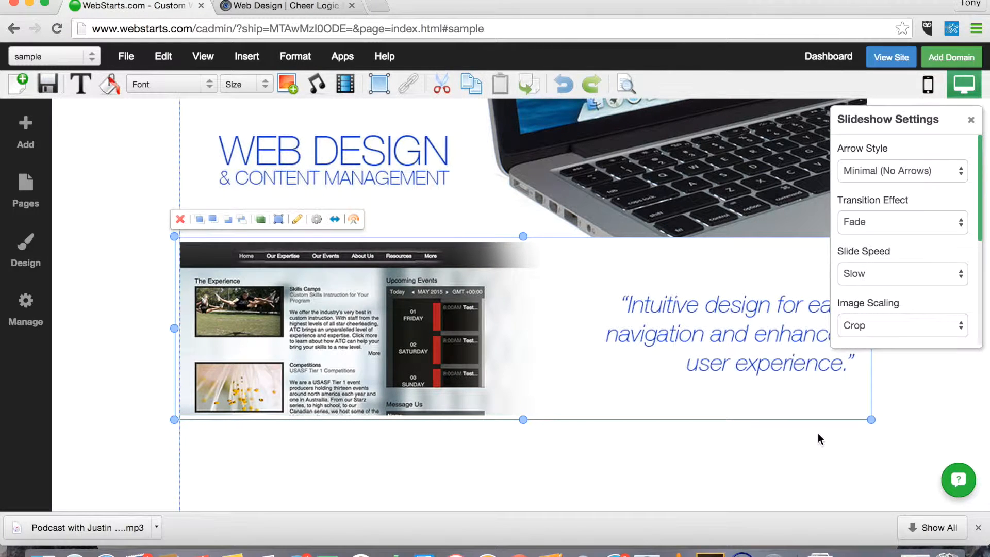
click(970, 121)
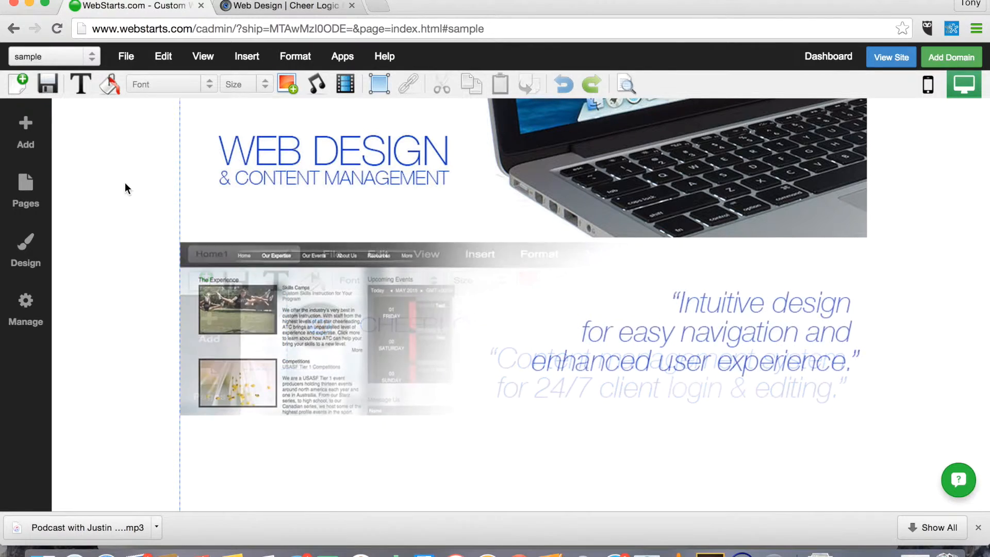
Step: Save the sample page, dismiss the sharing prompt and check the video section below the live Web Design page's slideshow
click(51, 89)
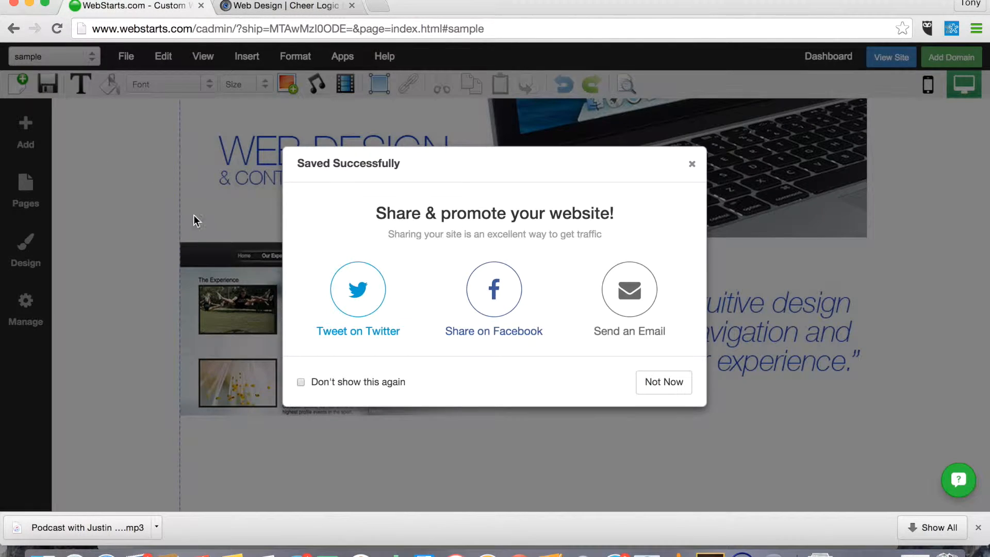
click(693, 164)
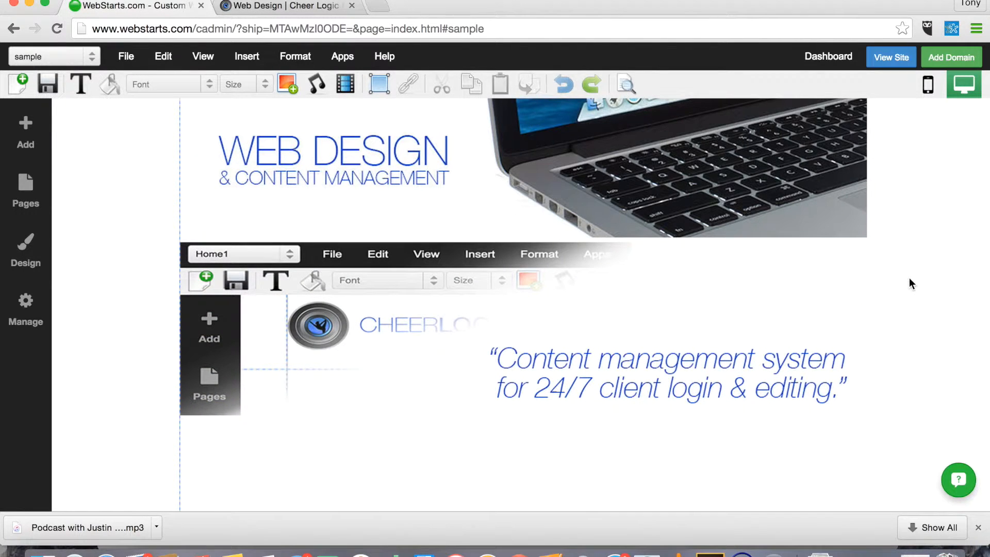
click(321, 8)
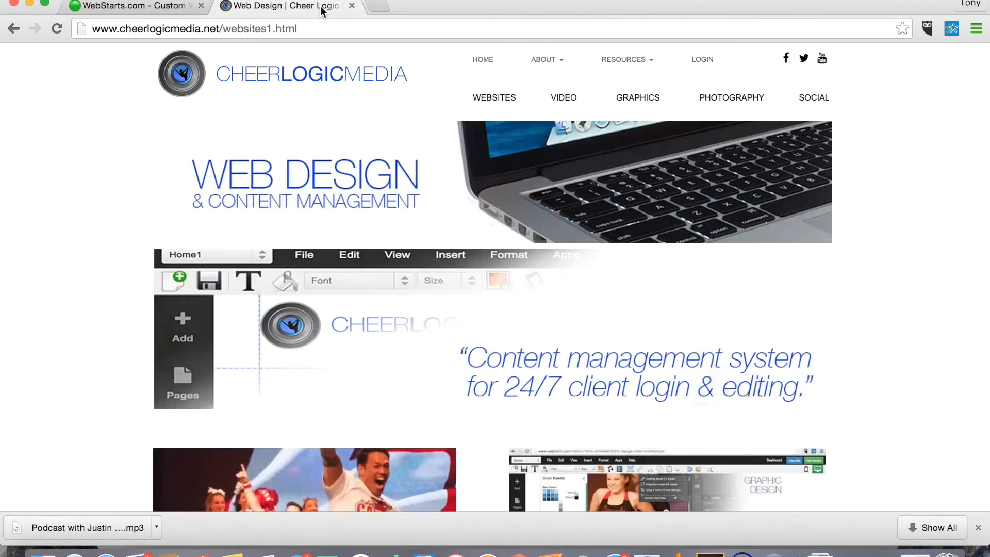
scroll(331, 343, down, 5)
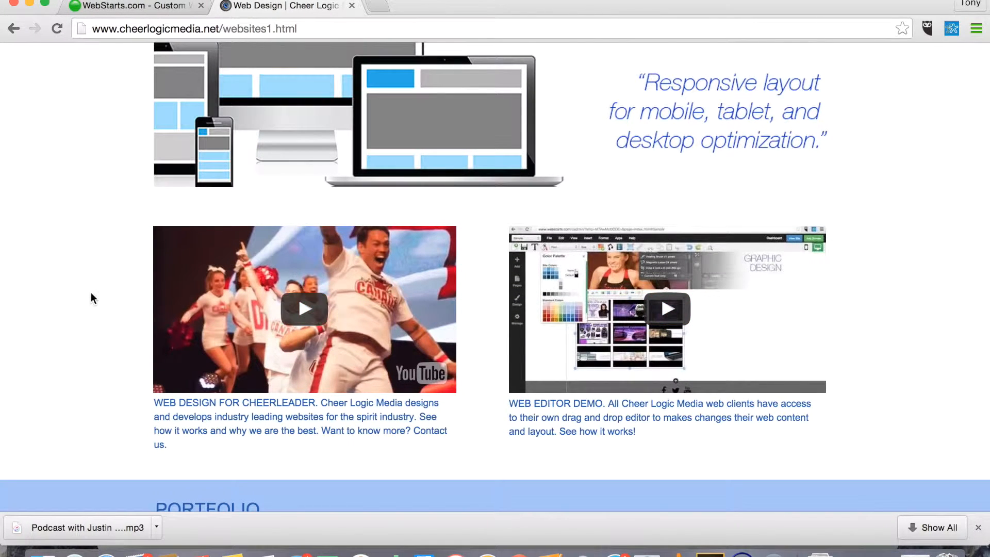
Step: Return to the editor and extend the sample page's blank area between the slideshow and the footer
click(151, 6)
scroll(296, 302, down, 5)
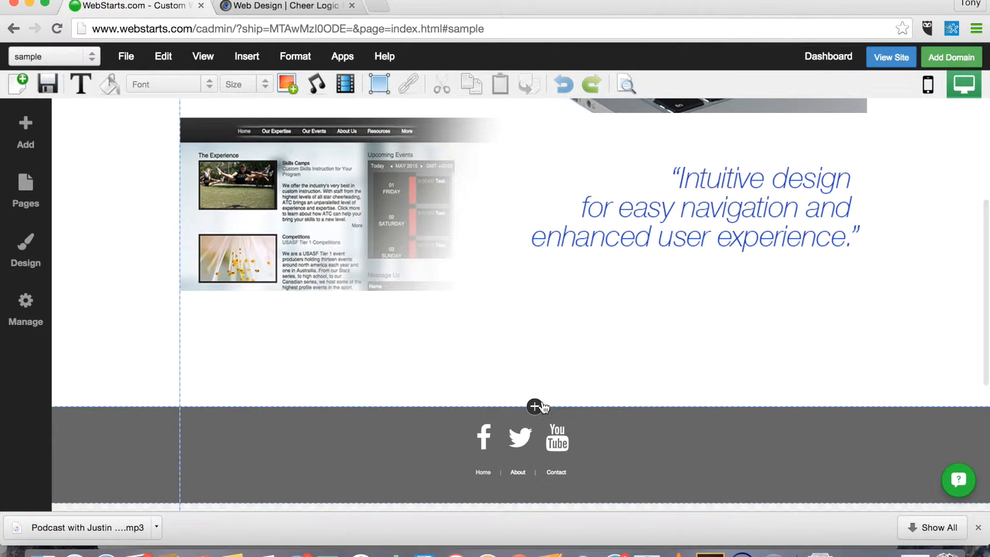
scroll(339, 418, down, 5)
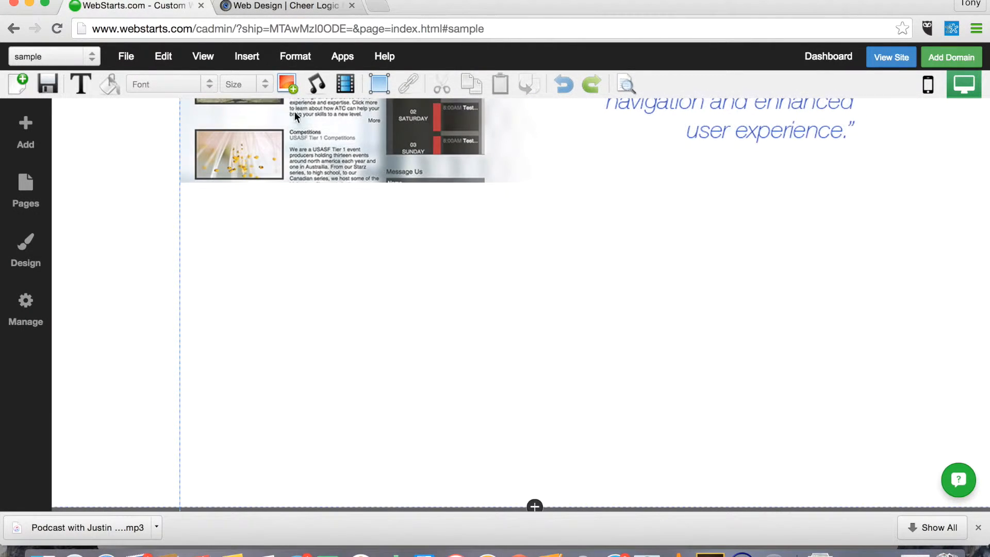
click(26, 139)
scroll(137, 396, down, 4)
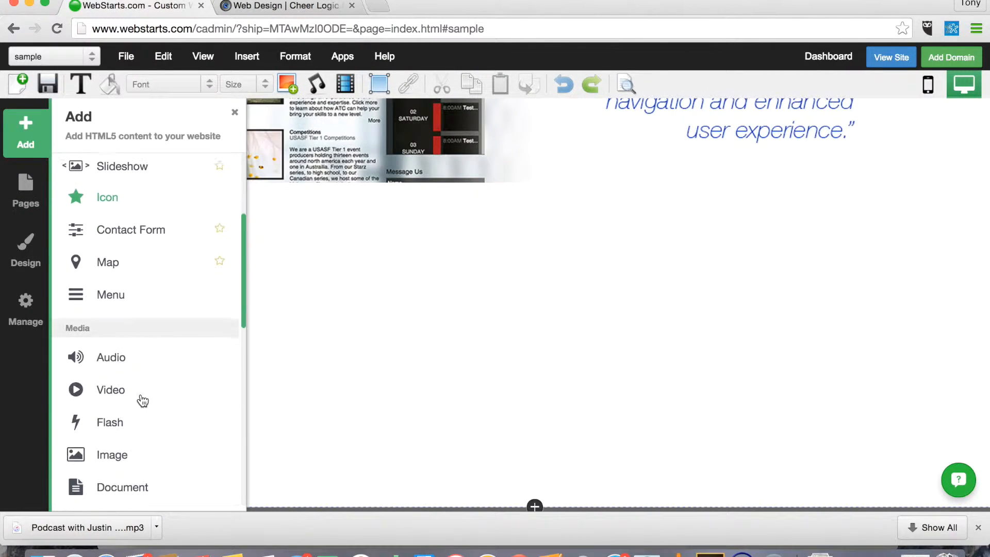
click(123, 390)
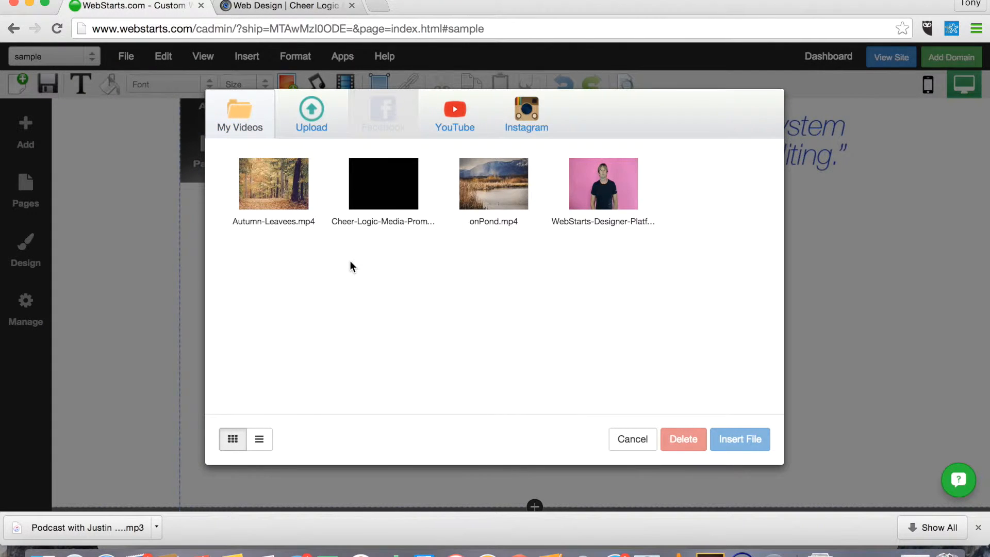
click(454, 115)
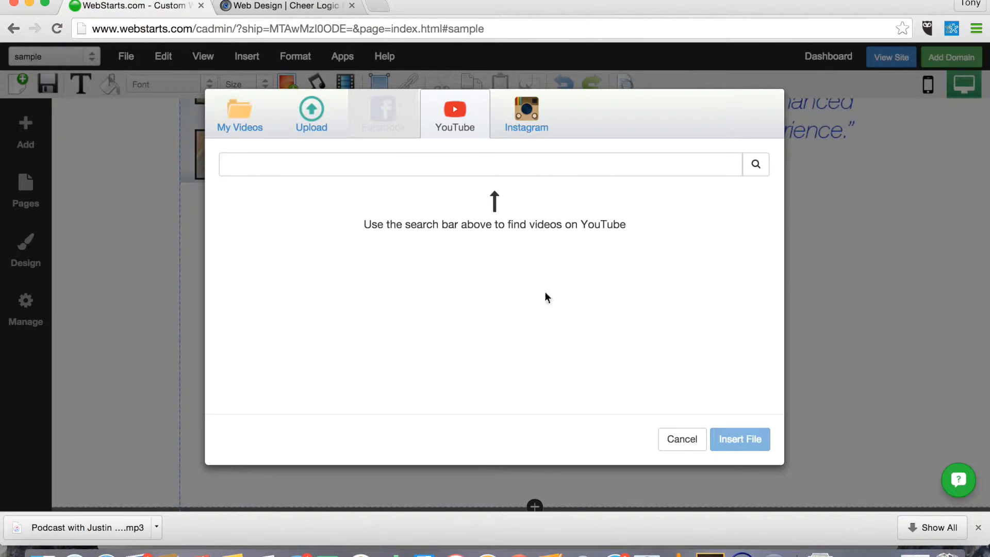
click(682, 439)
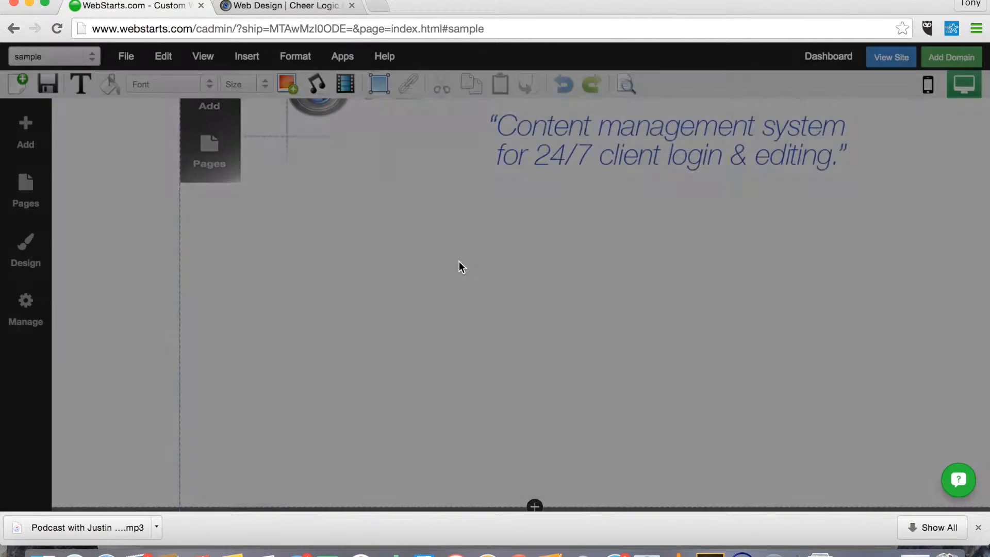
Step: Start inserting a video with YouTube as its source, and open the YouTube site in a new browser tab
click(345, 84)
click(452, 114)
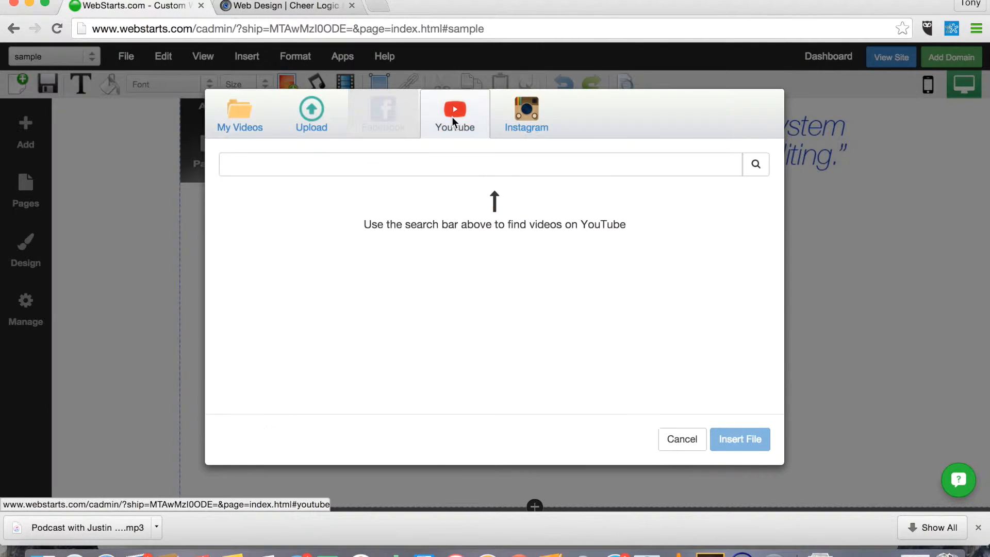
click(401, 6)
text(you)
key(Return)
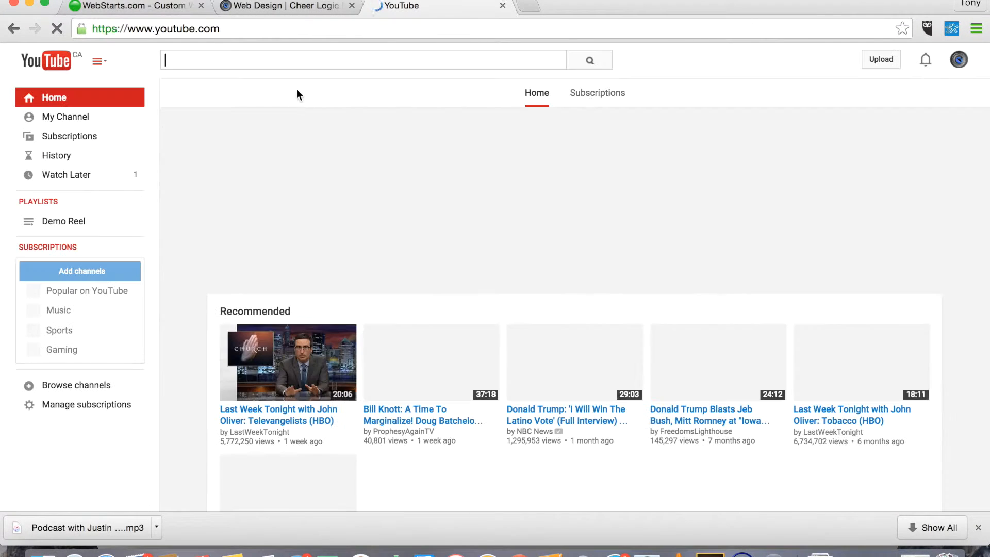
Step: Search YouTube for "cheer logic media" and open the Cheer Logic Media channel's uploaded videos
click(287, 60)
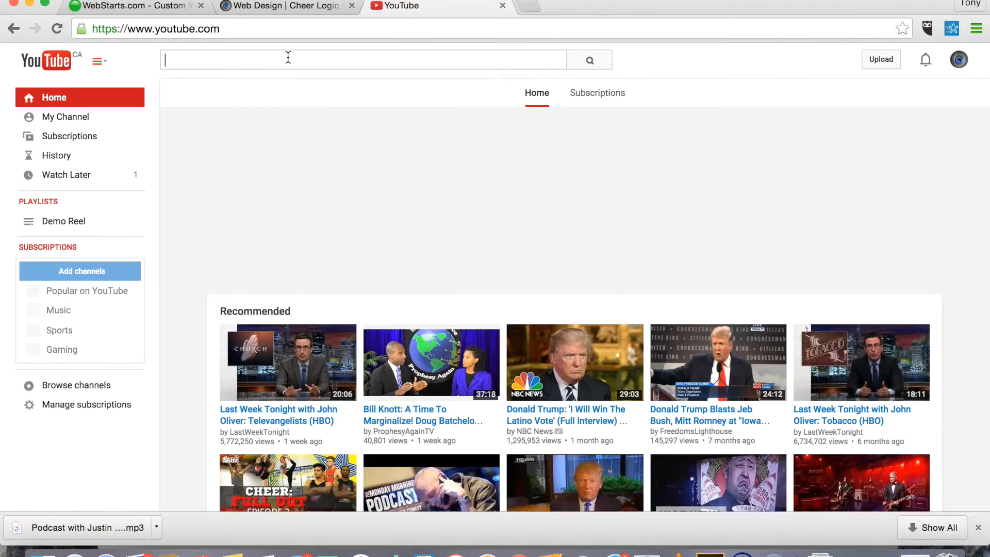
text(cheer logic media)
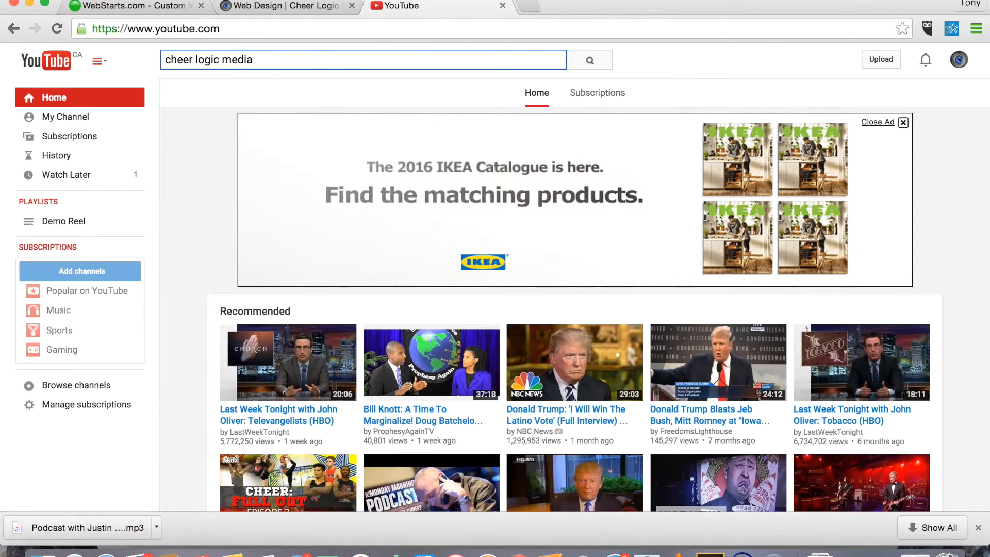
key(Return)
click(420, 124)
click(292, 281)
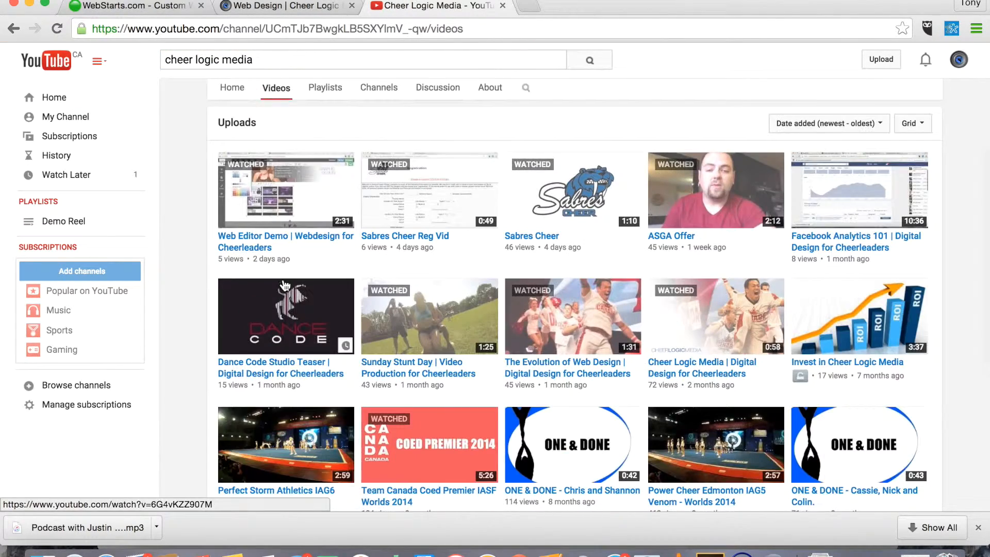
Step: Open the video "The Evolution of Web Design | Digital Design for Cheerleaders" and get its share link
scroll(460, 371, down, 2)
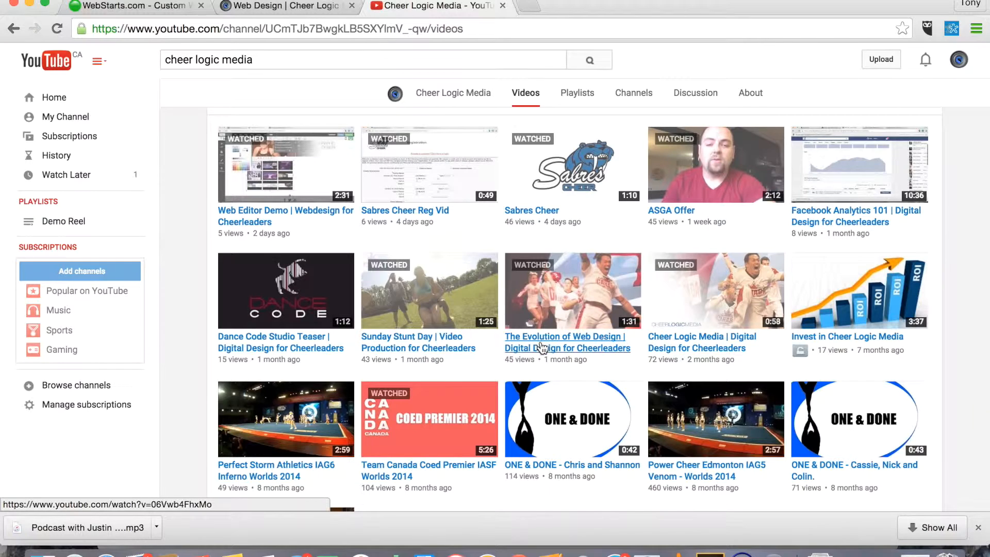
click(568, 347)
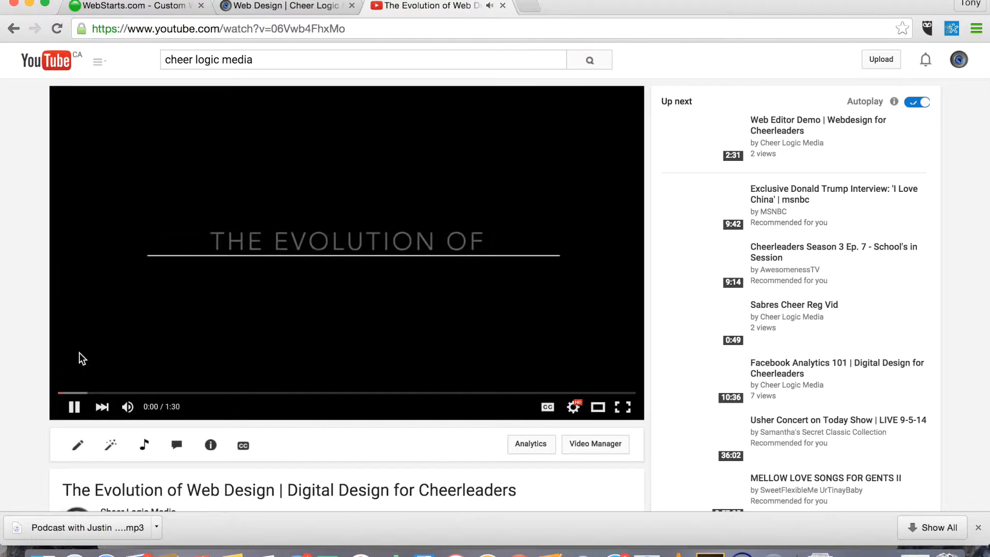
scroll(22, 412, down, 5)
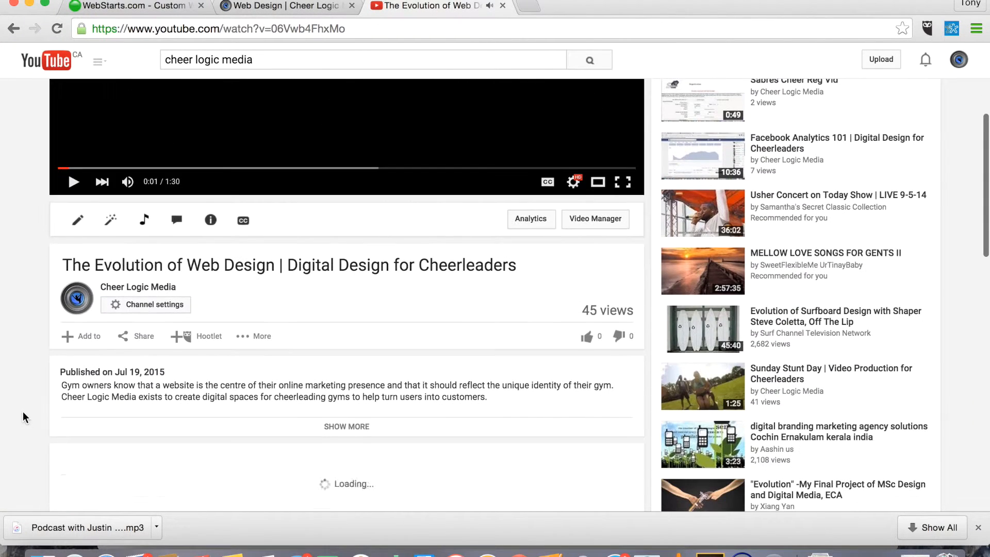
click(136, 336)
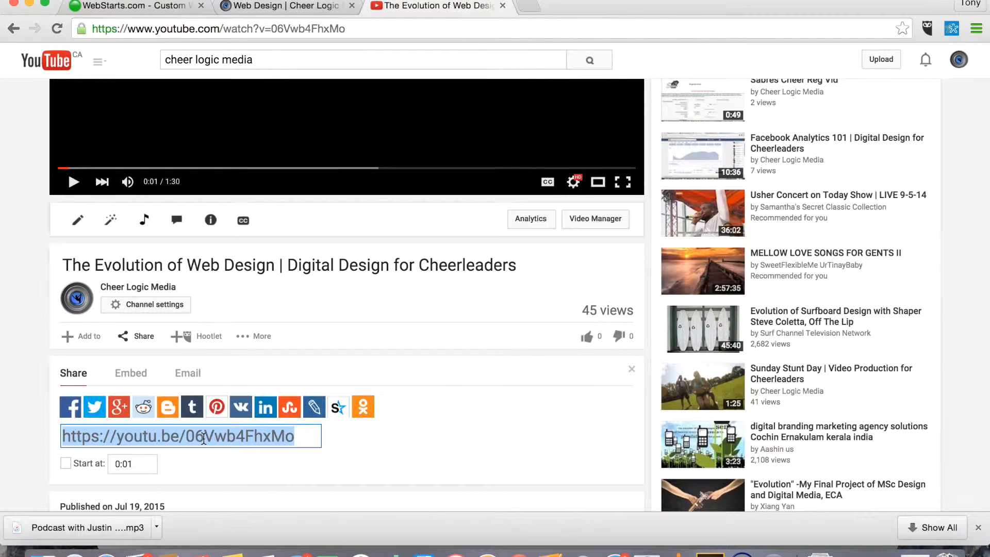
click(157, 6)
click(442, 170)
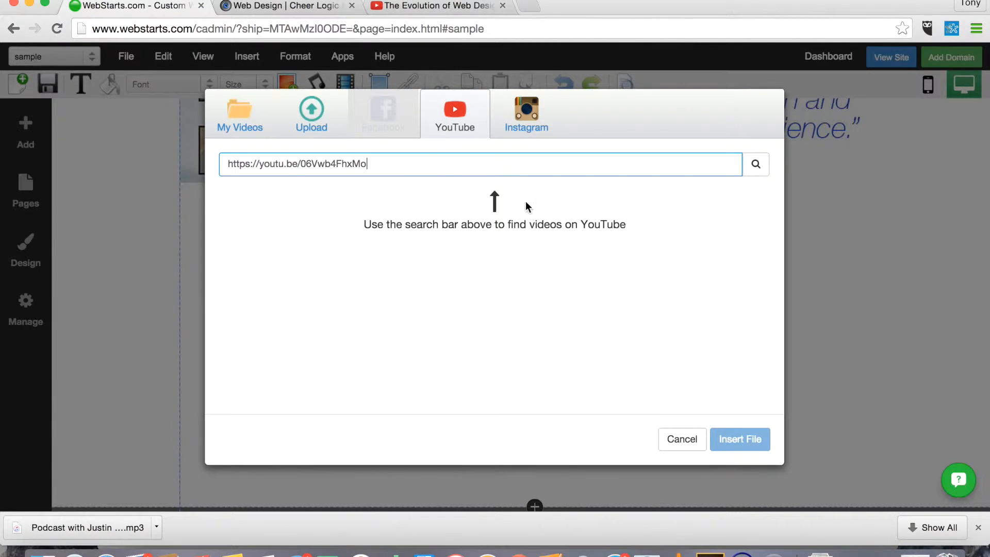
click(756, 165)
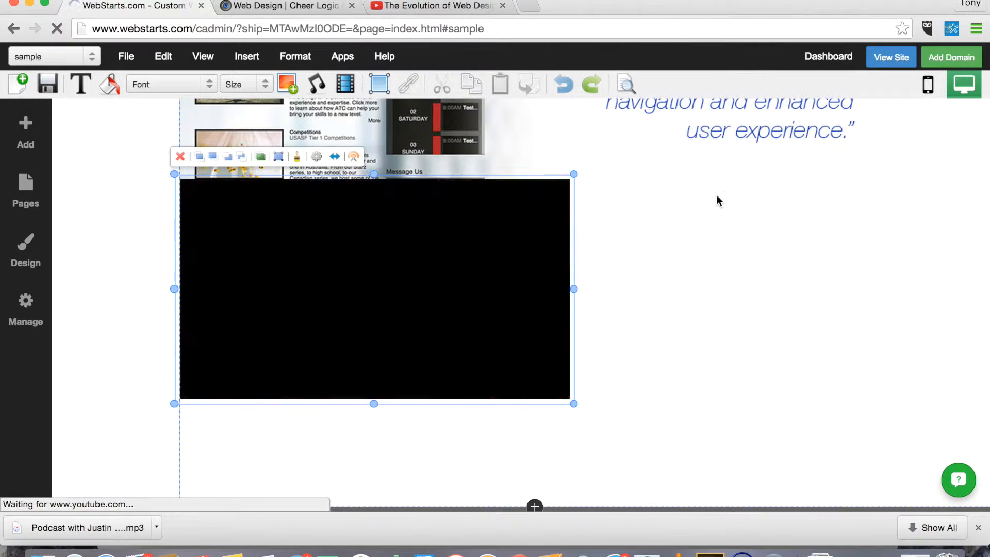
drag(537, 301, 537, 327)
drag(573, 430, 519, 392)
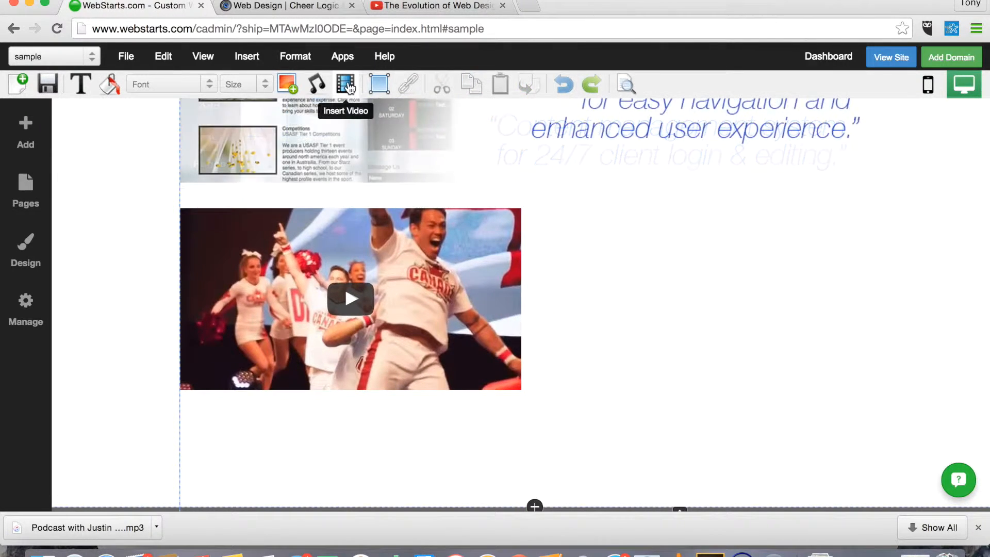
Step: Start a second YouTube video insertion and get the share link of "Web Editor Demo | Webdesign for Cheerleaders" from the channel's videos
click(345, 84)
click(463, 107)
click(428, 6)
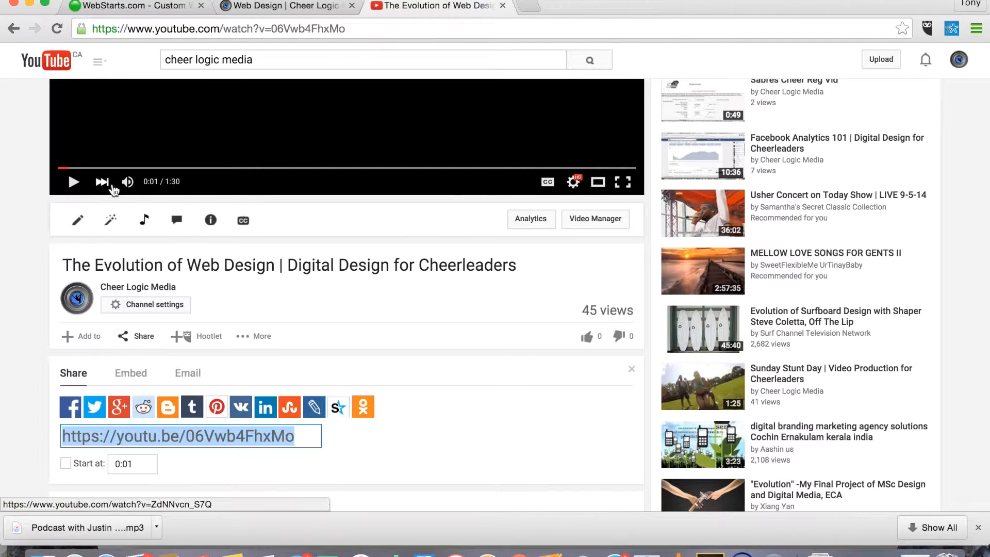
click(14, 28)
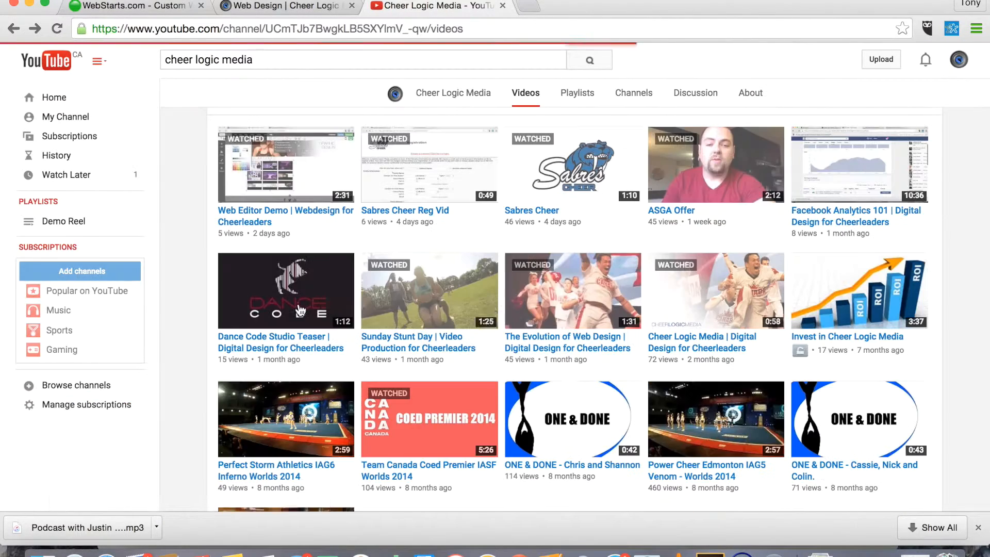
click(246, 216)
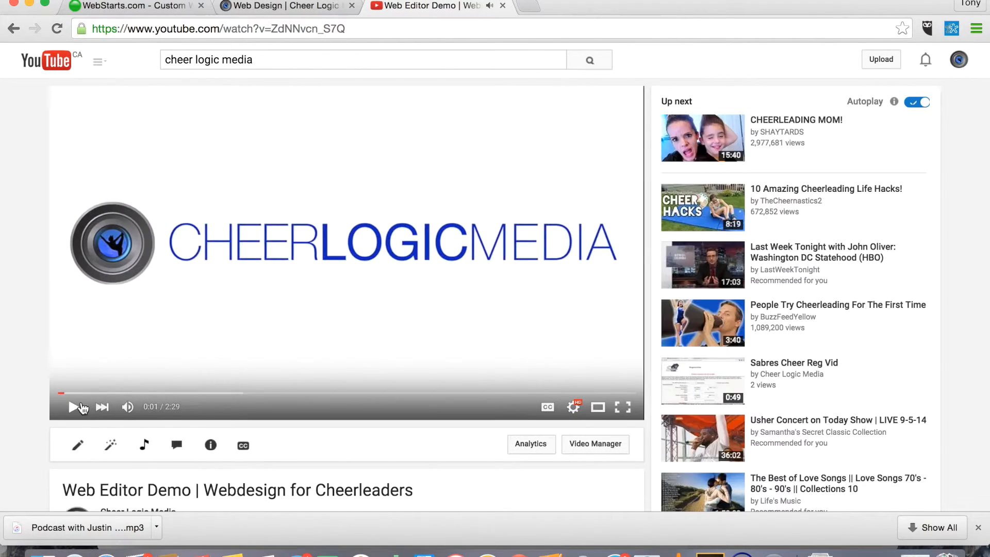
click(74, 407)
scroll(83, 408, down, 3)
click(136, 387)
scroll(155, 417, down, 2)
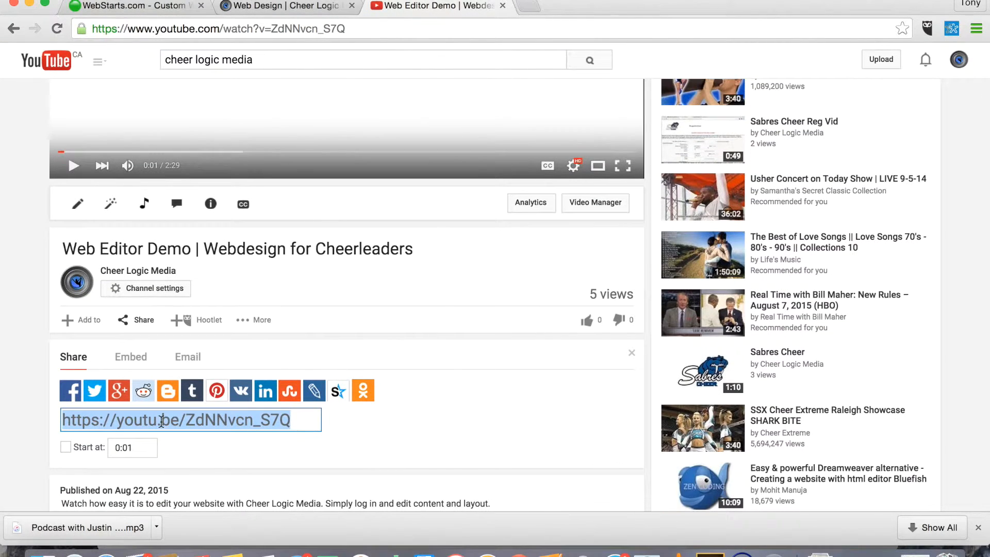
Step: Insert the Web Editor Demo video from its share link, shrink it and place it beside the first video
click(157, 5)
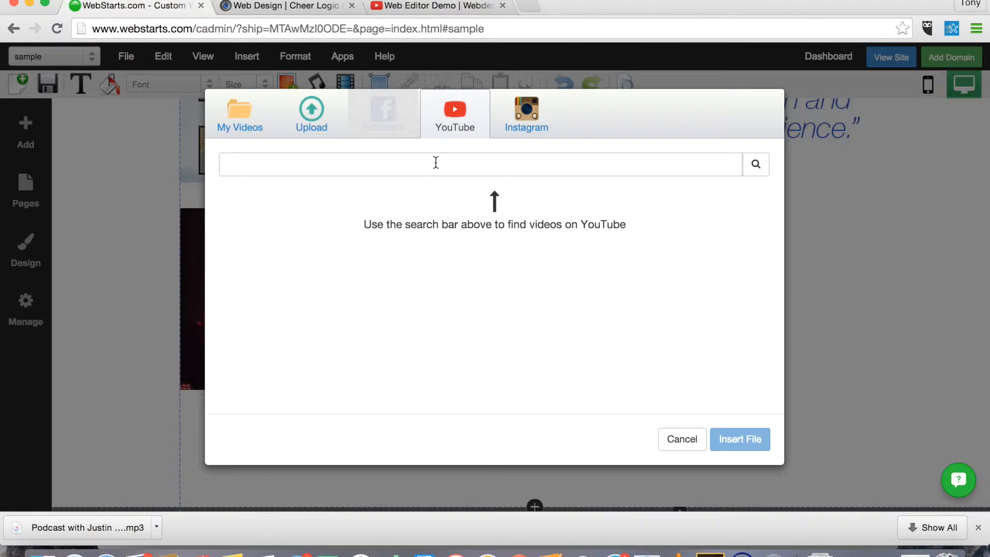
click(755, 164)
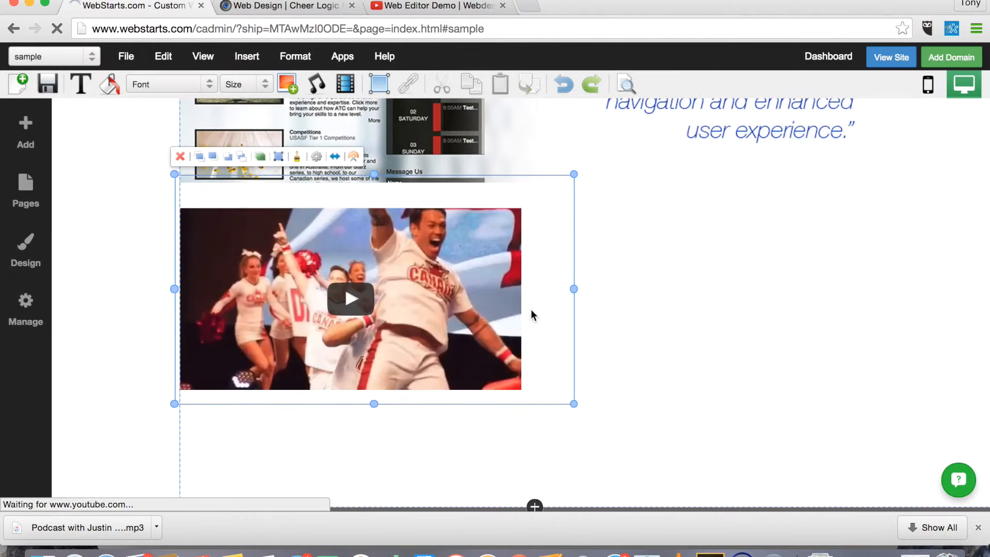
drag(466, 311, 650, 407)
drag(467, 427, 528, 393)
drag(652, 367, 737, 379)
Step: Nudge the Web Editor Demo video and reduce its height so its edges line up with the first video and the slideshow
key(Down)
key(Down)
key(Down)
key(Down)
key(Down)
key(Down)
key(Down)
key(Down)
key(Down)
key(Down)
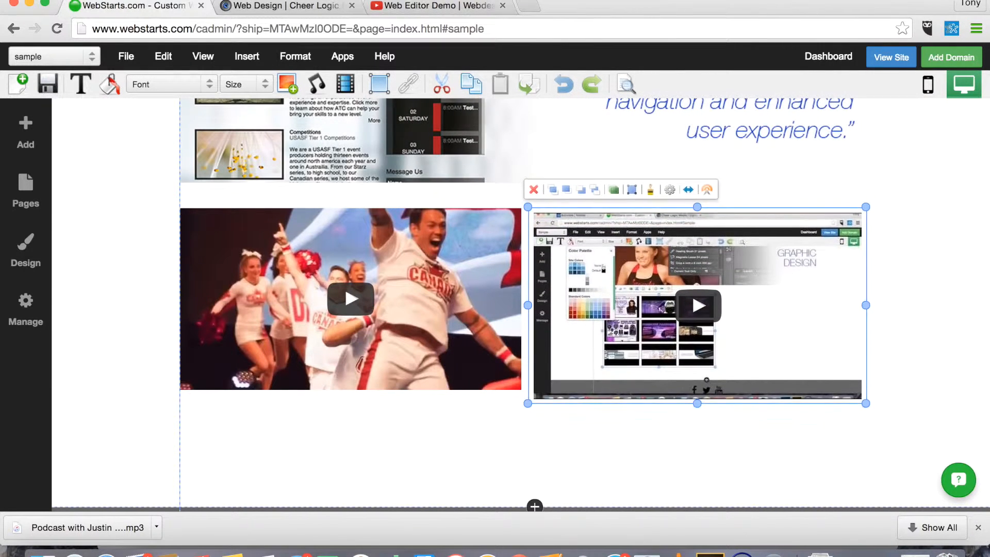
key(Up)
key(Up)
key(Up)
key(Up)
key(Up)
key(Up)
key(Up)
key(Up)
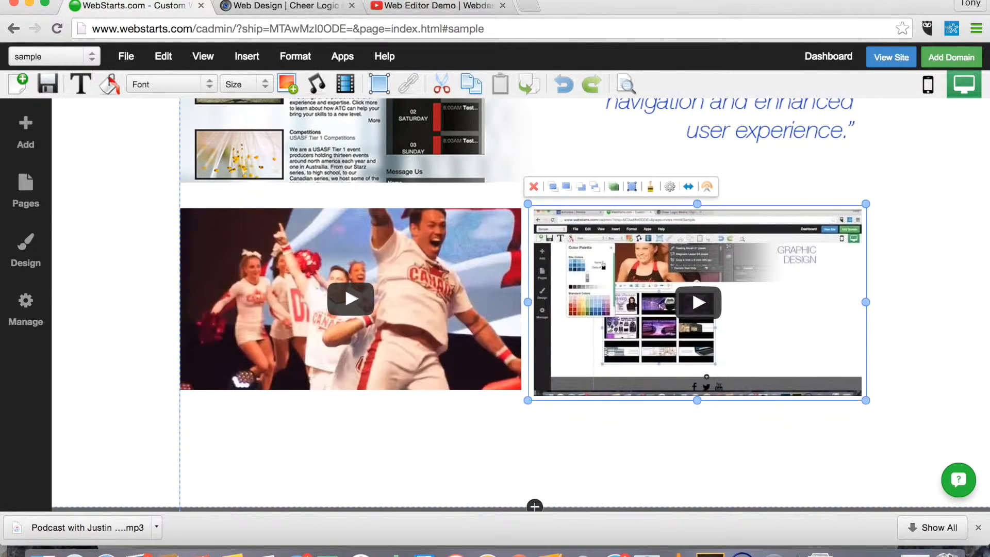
key(Right)
key(Right)
key(Right)
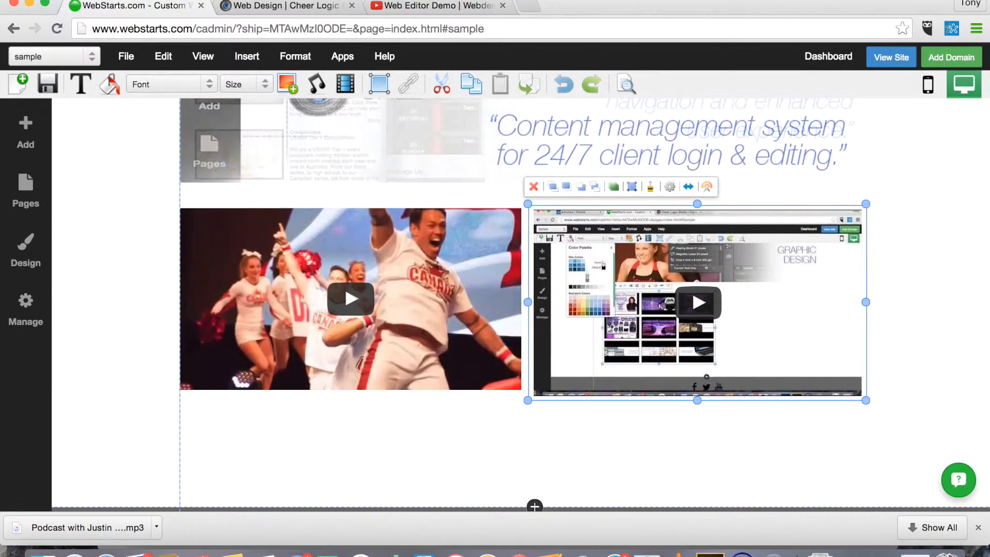
drag(699, 401, 697, 394)
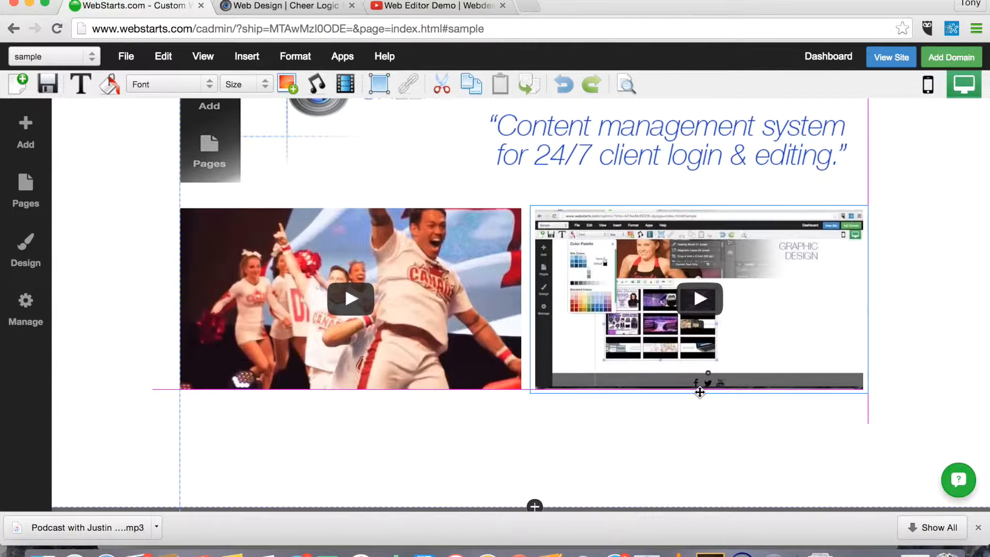
click(714, 451)
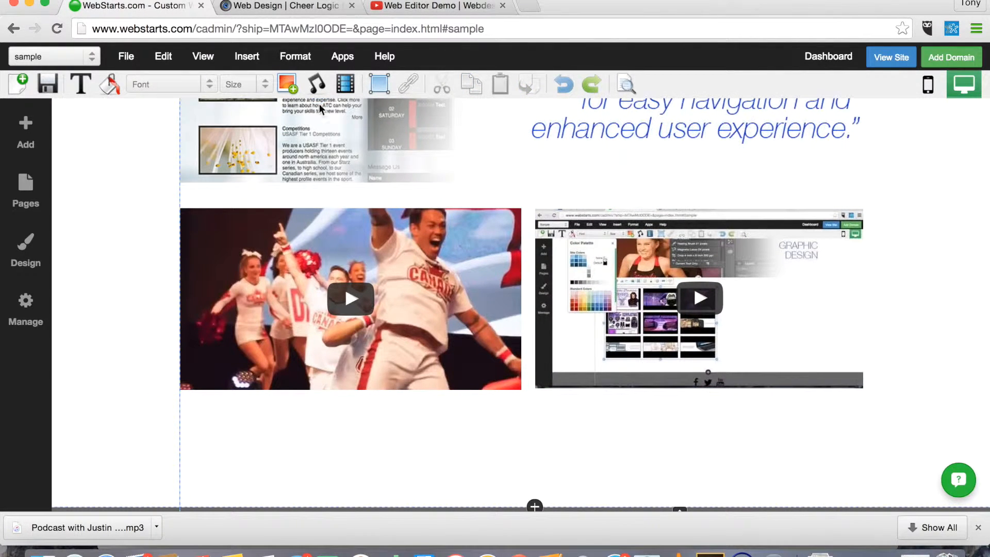
Step: Copy the "WEB DESIGN FOR CHEERLEADER" caption below the first video on the live Web Design page
click(288, 5)
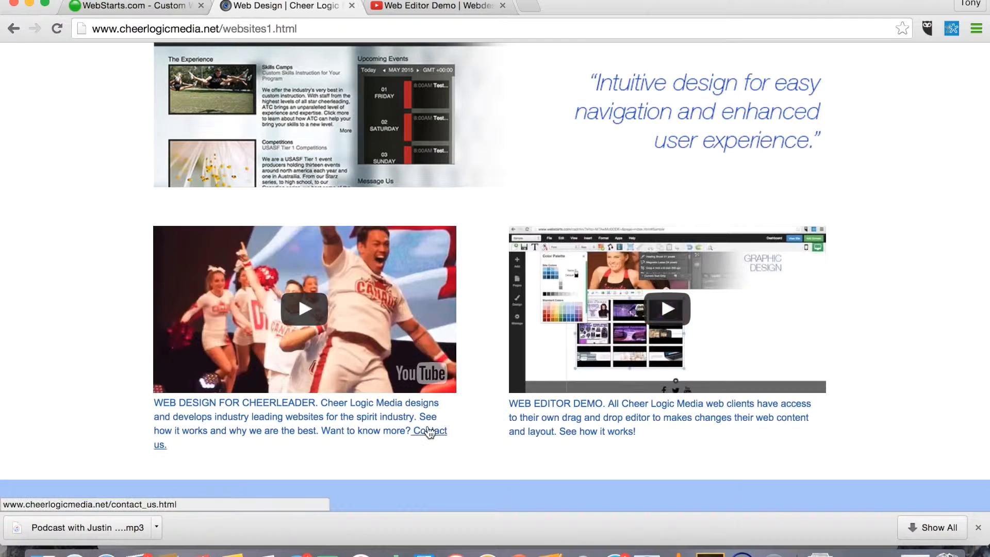
drag(166, 446, 157, 400)
key(ctrl+c)
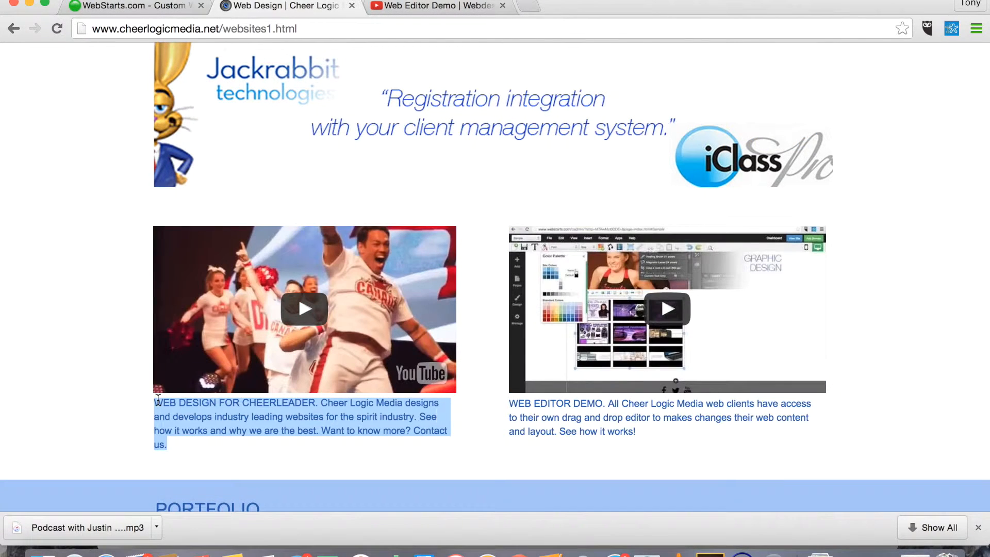
Step: In the sample page's editor, add a paragraph text box directly below the first video and stretch it to the video's width
click(165, 7)
click(25, 133)
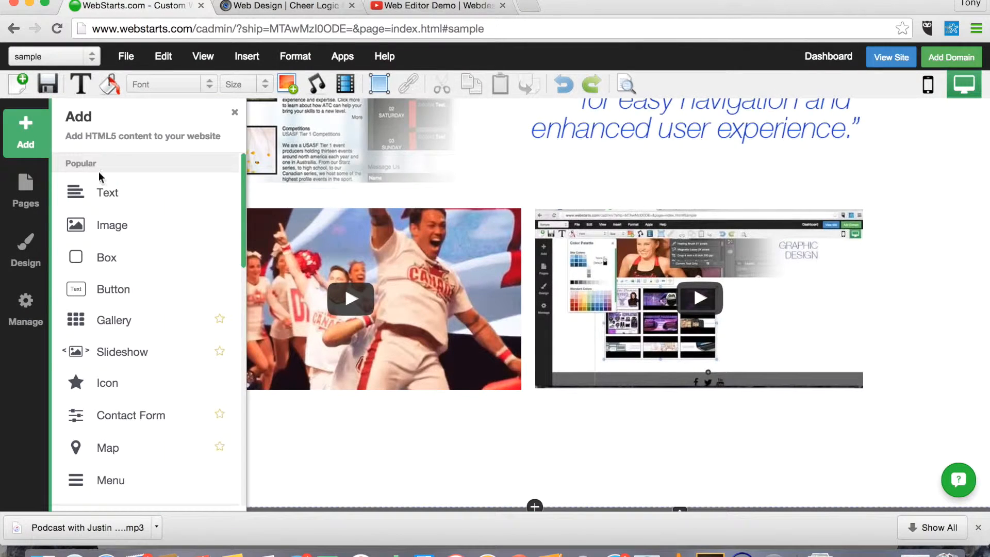
click(110, 191)
click(138, 301)
drag(290, 194, 255, 410)
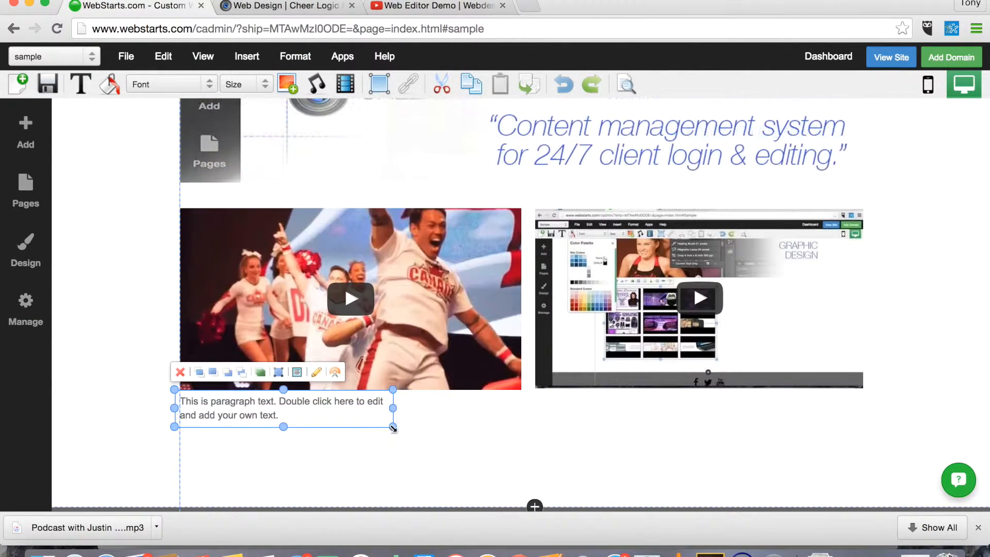
drag(393, 427, 512, 466)
Step: Replace the placeholder text with the copied WEB DESIGN FOR CHEERLEADER caption and colour the text dark blue
double_click(469, 432)
key(ctrl+a)
key(ctrl+v)
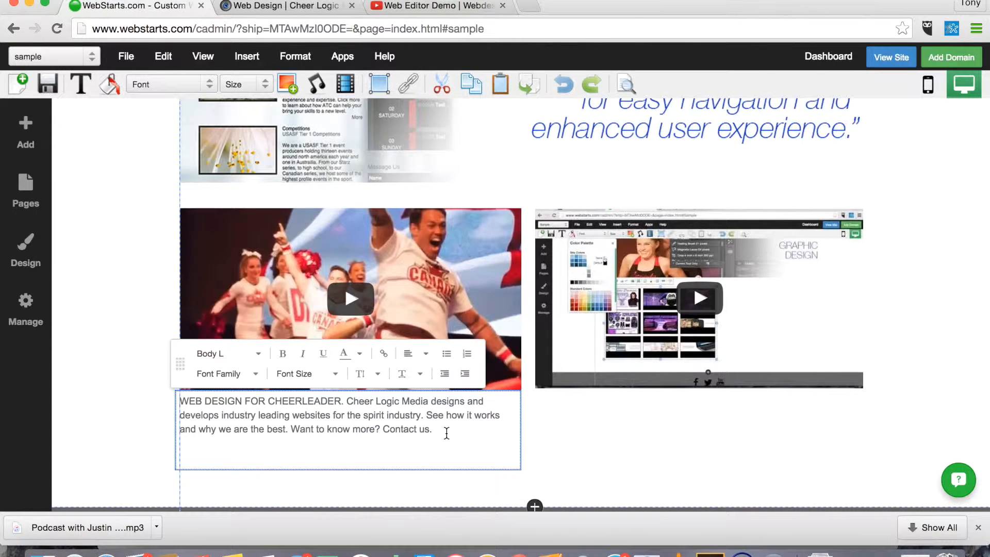
triple_click(435, 429)
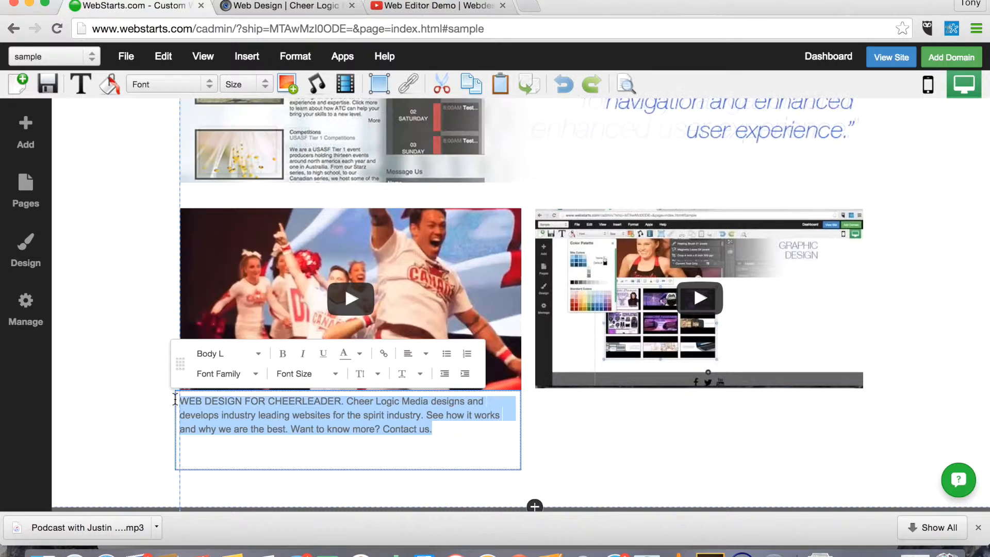
click(360, 354)
click(376, 454)
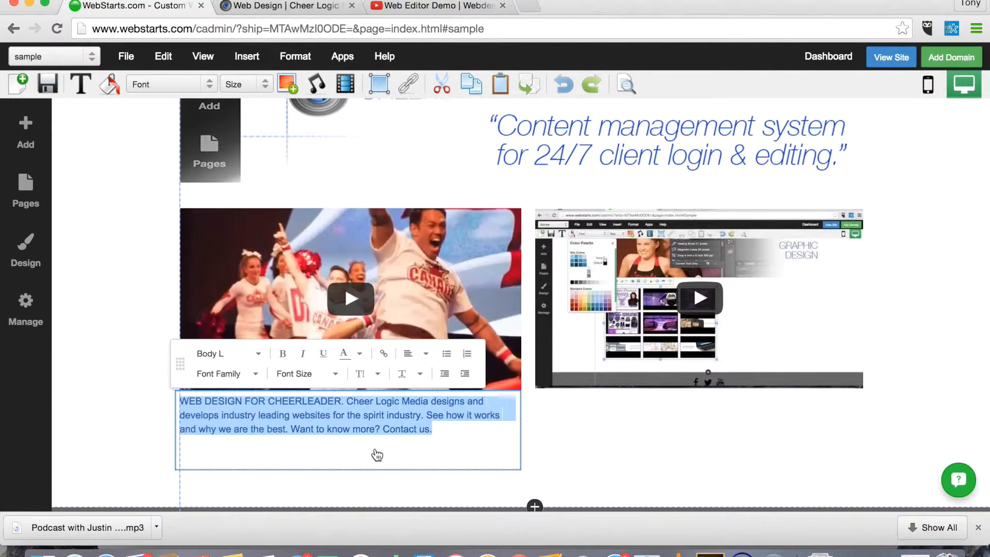
click(559, 469)
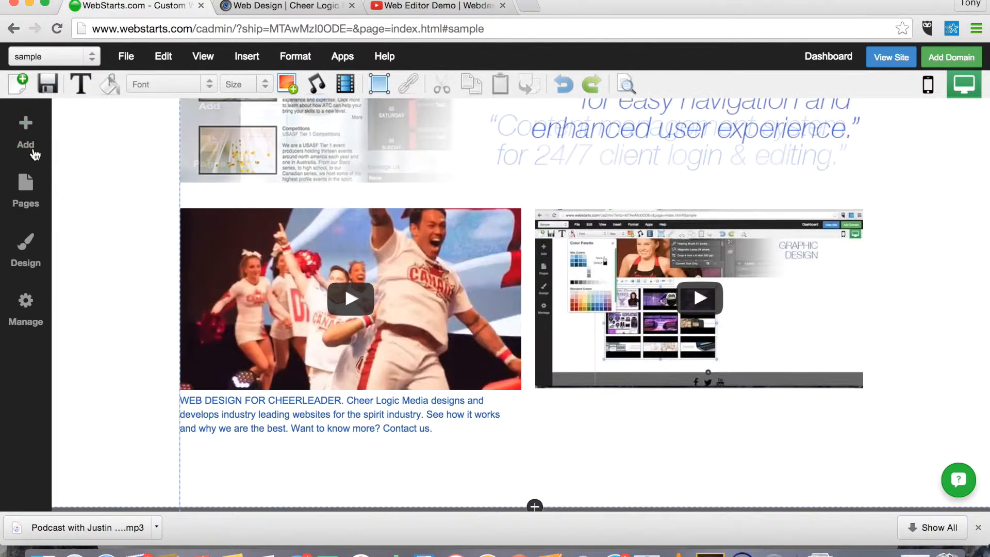
Step: Duplicate the caption below the Web Editor Demo video and replace its text with the WEB EDITOR DEMO caption copied from the live Web Design page
click(371, 435)
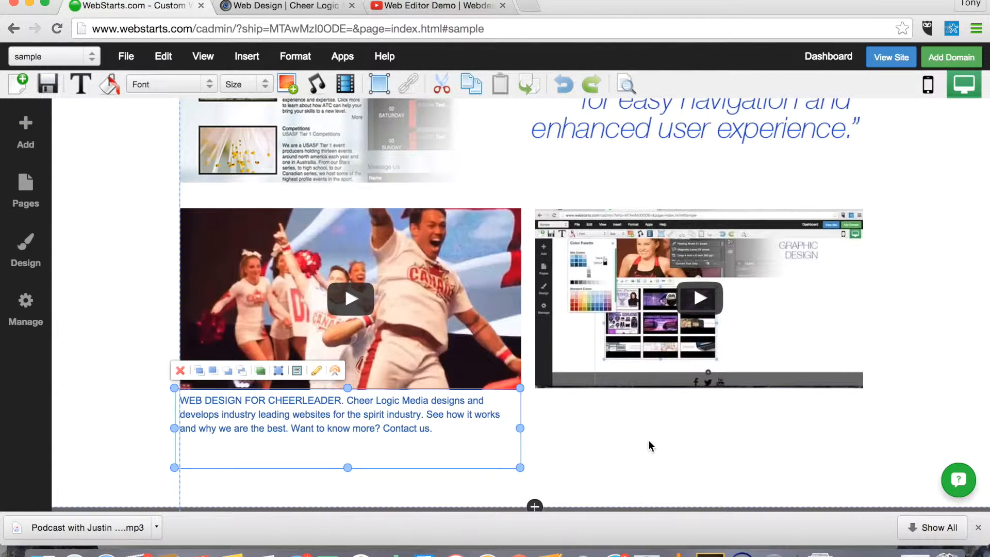
drag(496, 454, 859, 451)
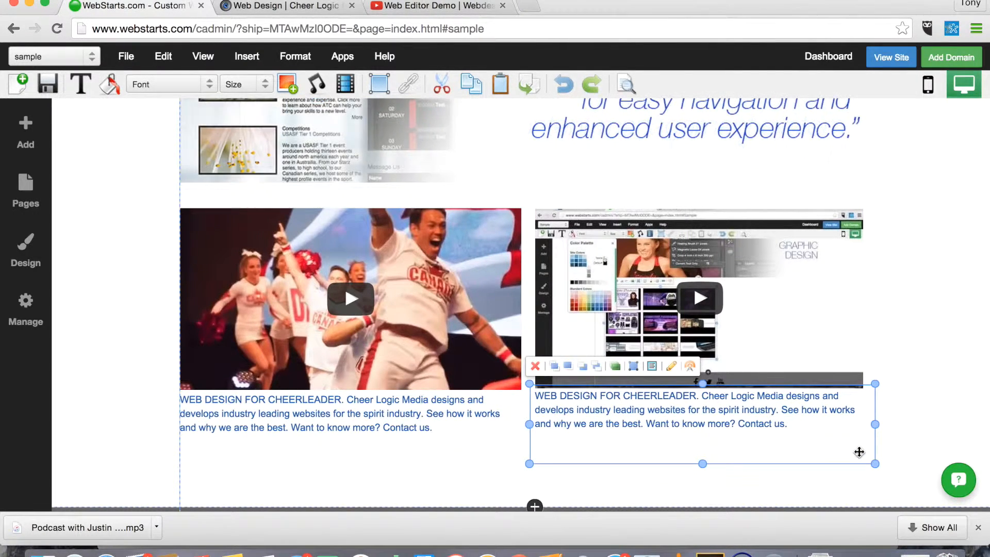
double_click(799, 422)
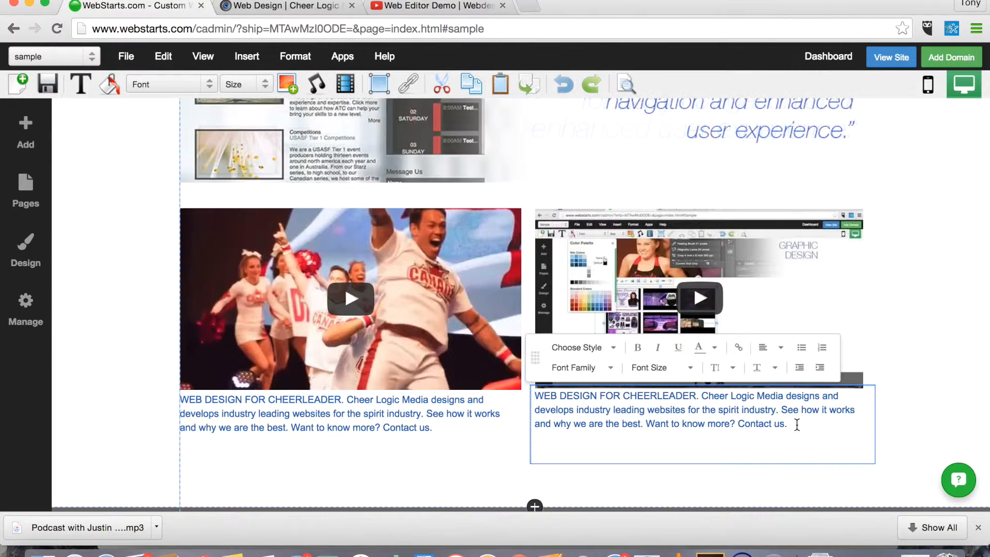
drag(798, 424, 547, 375)
click(320, 7)
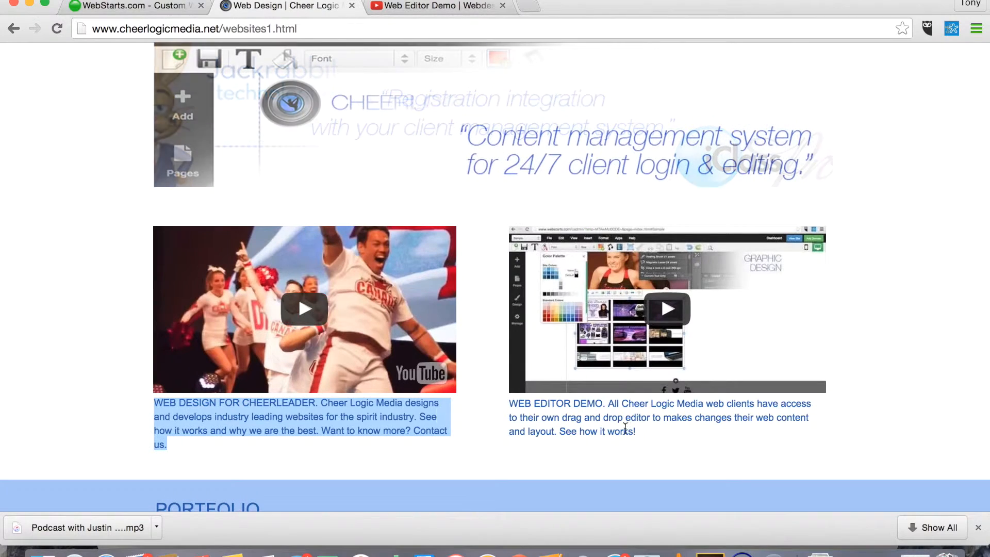
drag(644, 439, 509, 403)
key(super+c)
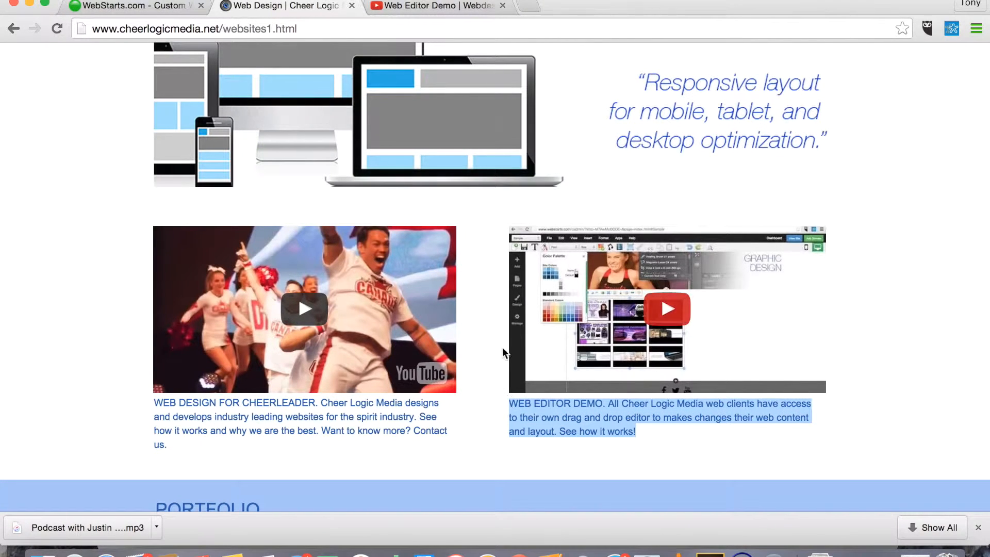
click(170, 6)
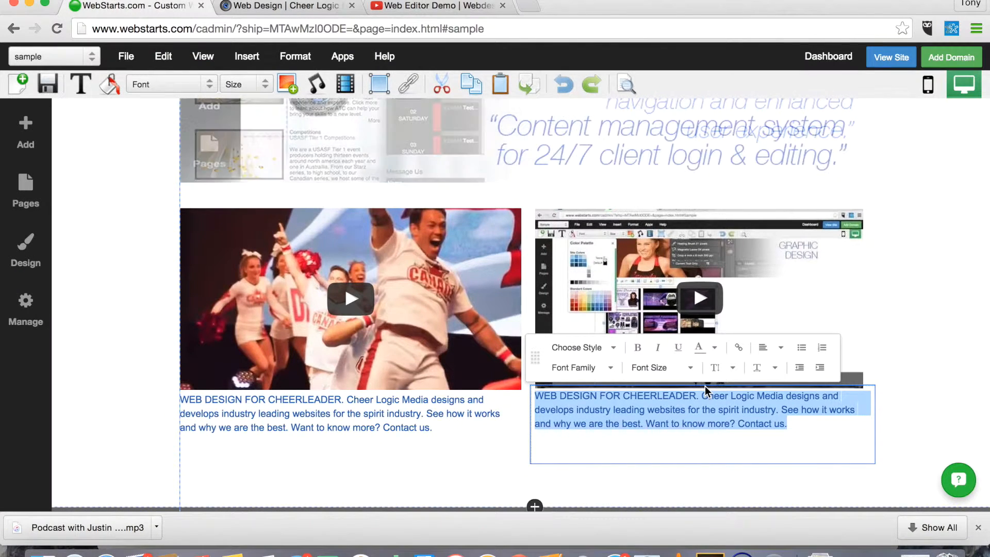
key(super+v)
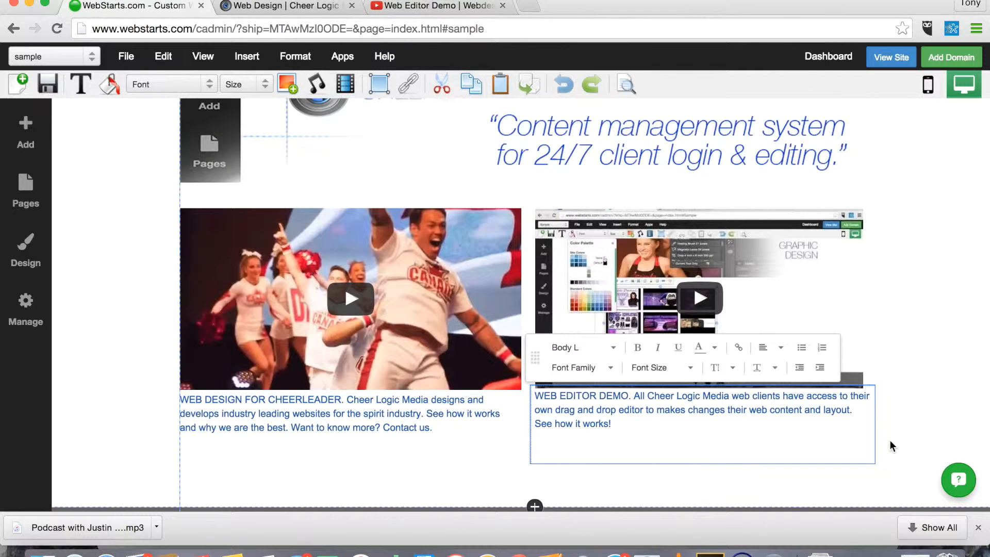
Step: Nudge the WEB EDITOR DEMO caption vertically so it lines up with the caption of the first video
click(796, 443)
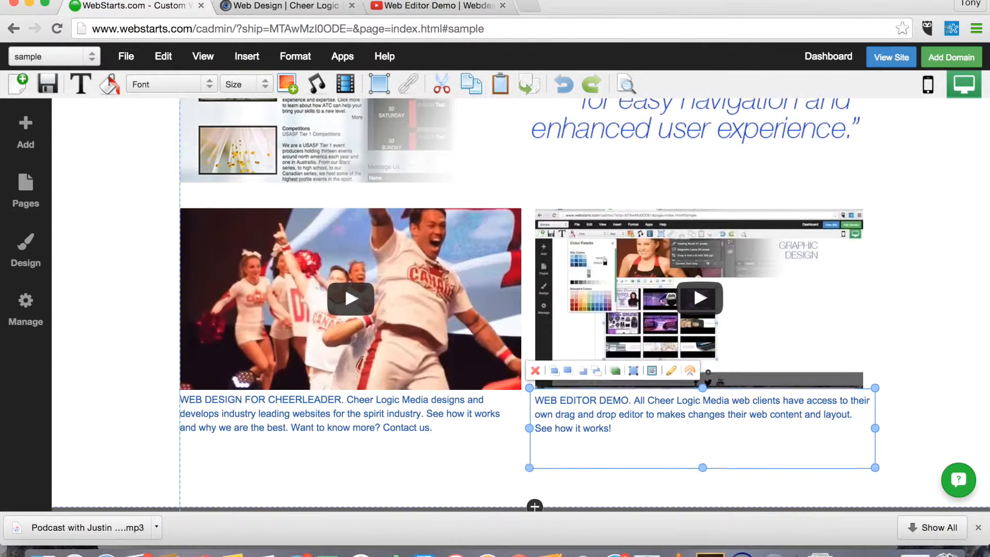
click(740, 370)
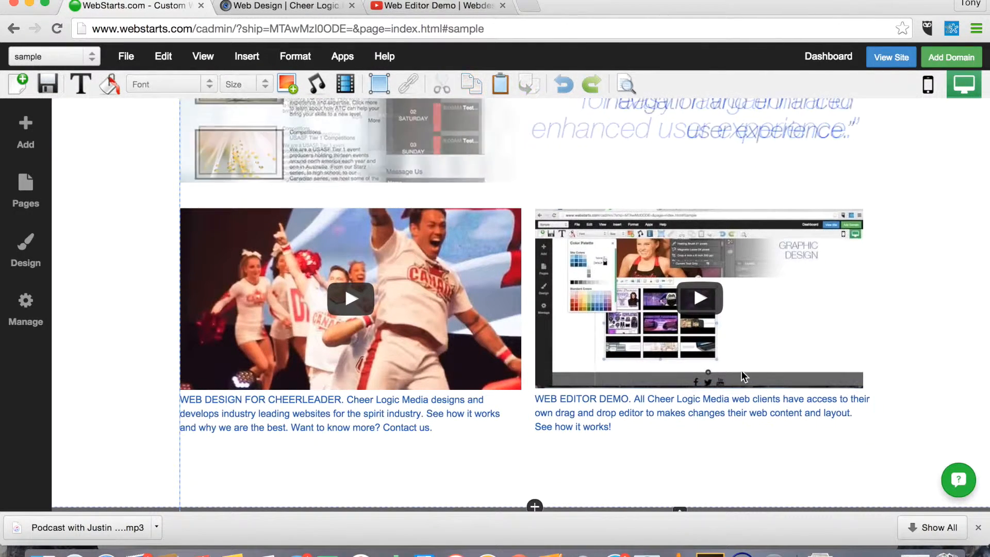
drag(699, 392, 699, 395)
click(931, 391)
Step: Check the Portfolio section of the live Web Design page and insert a full-width strip on the sample page to reproduce it
click(304, 7)
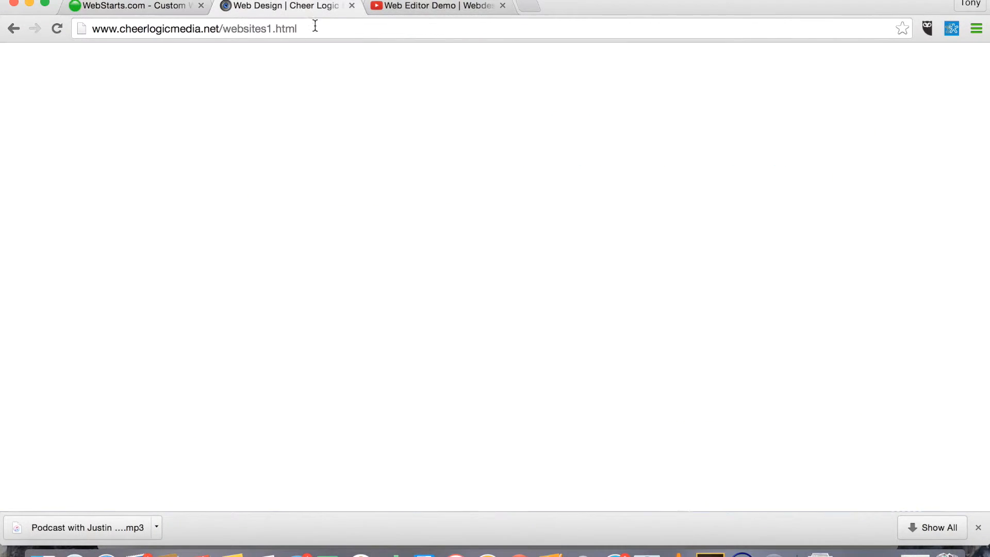
scroll(679, 436, down, 8)
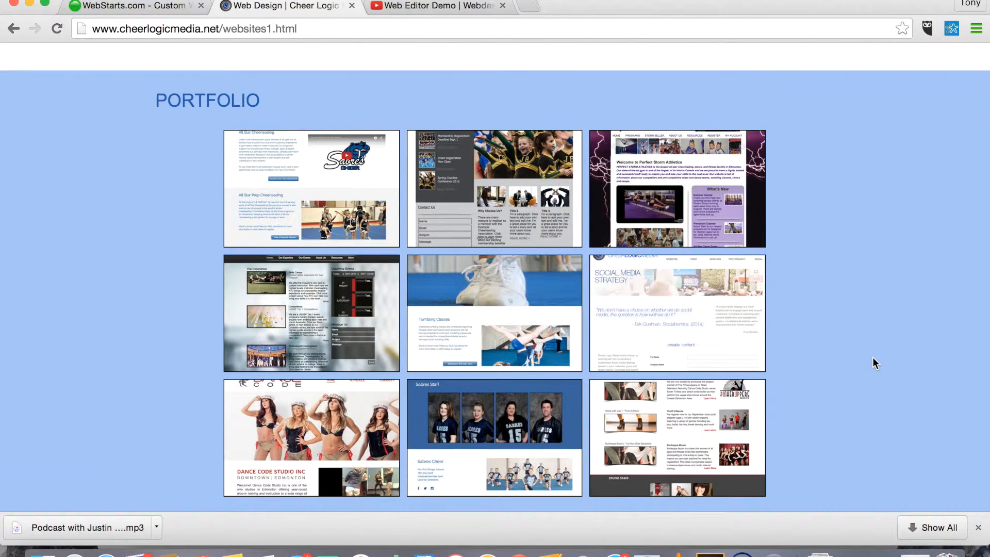
scroll(289, 219, down, 1)
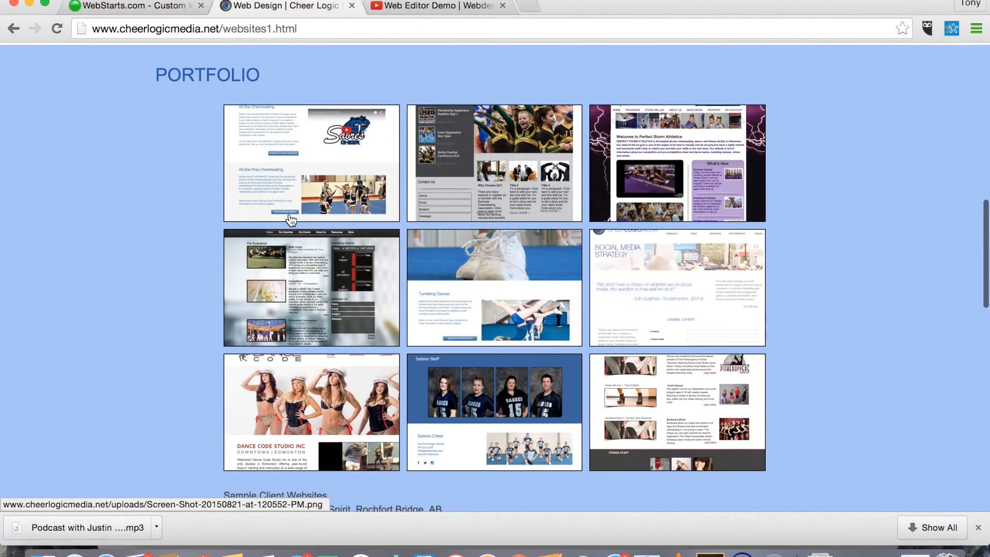
click(160, 13)
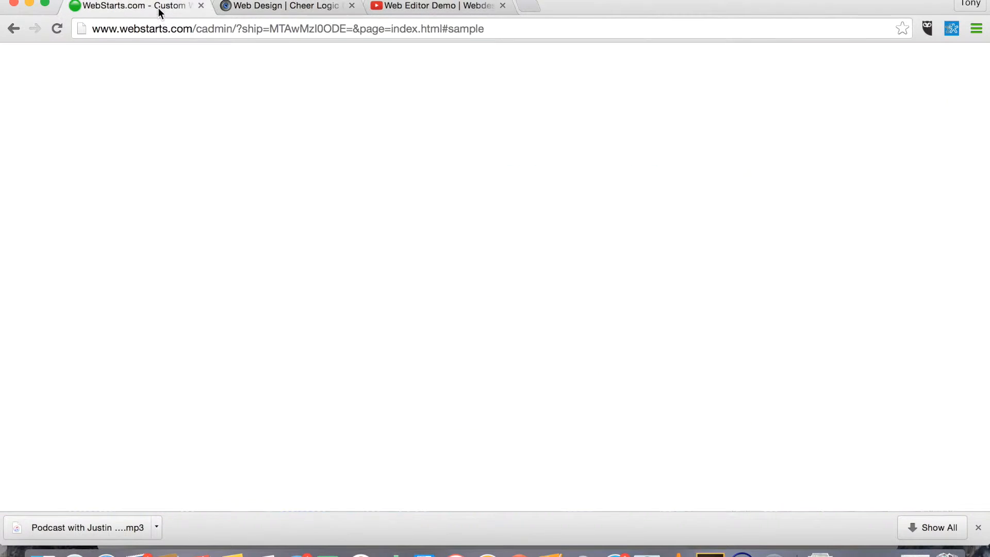
scroll(132, 316, down, 2)
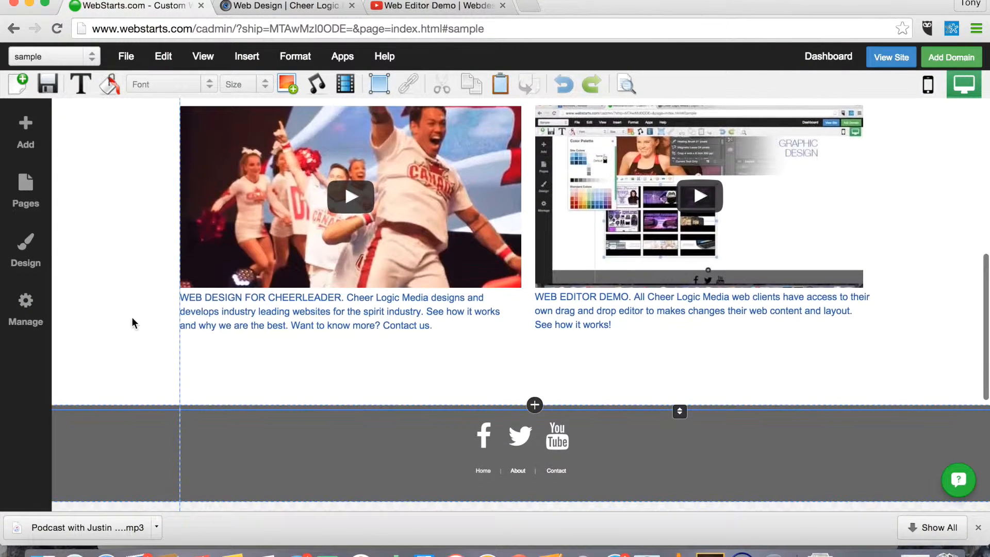
click(383, 86)
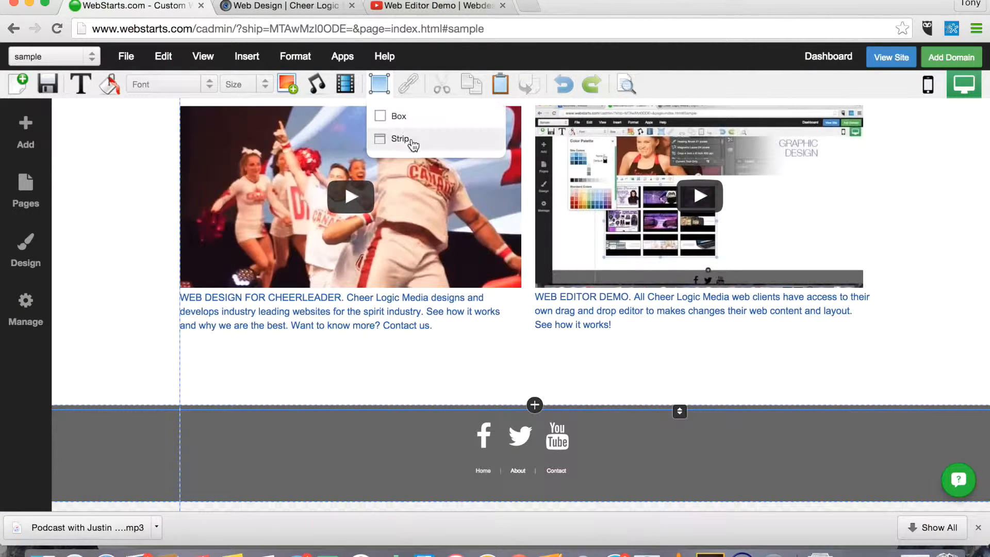
click(401, 139)
drag(431, 223, 434, 297)
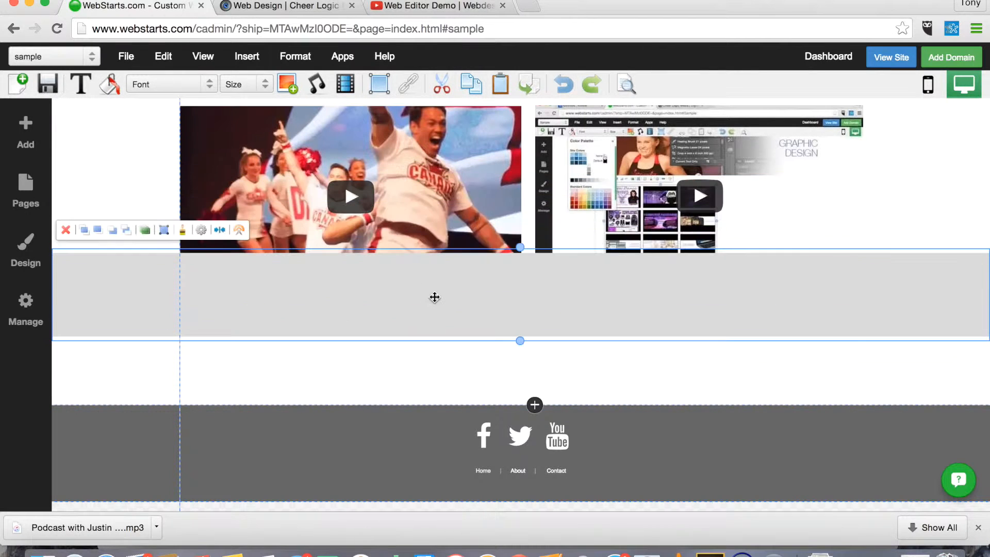
Step: Move the footer down to make room and position the strip just below the two video captions
click(534, 406)
scroll(533, 406, down, 4)
click(535, 415)
scroll(535, 417, up, 2)
drag(509, 247, 522, 341)
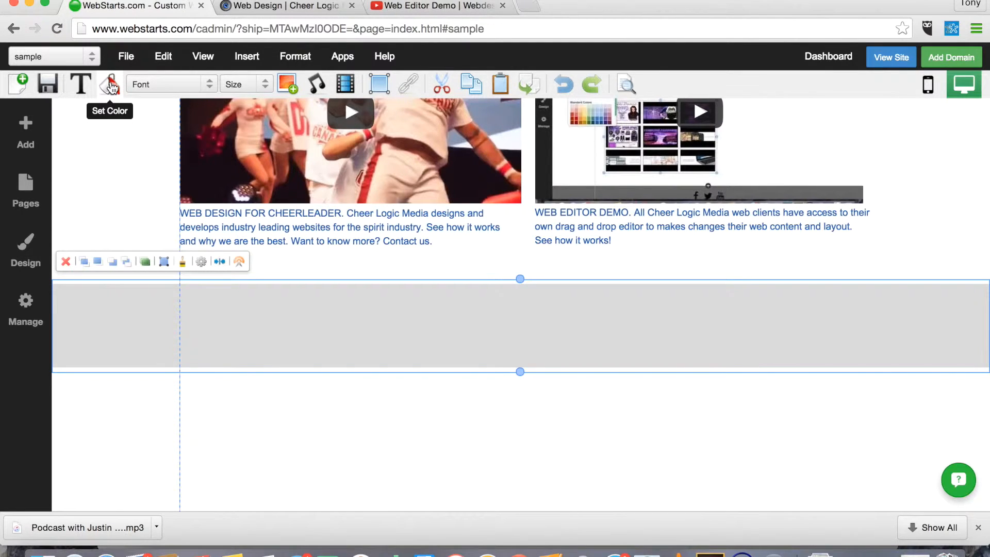
click(241, 225)
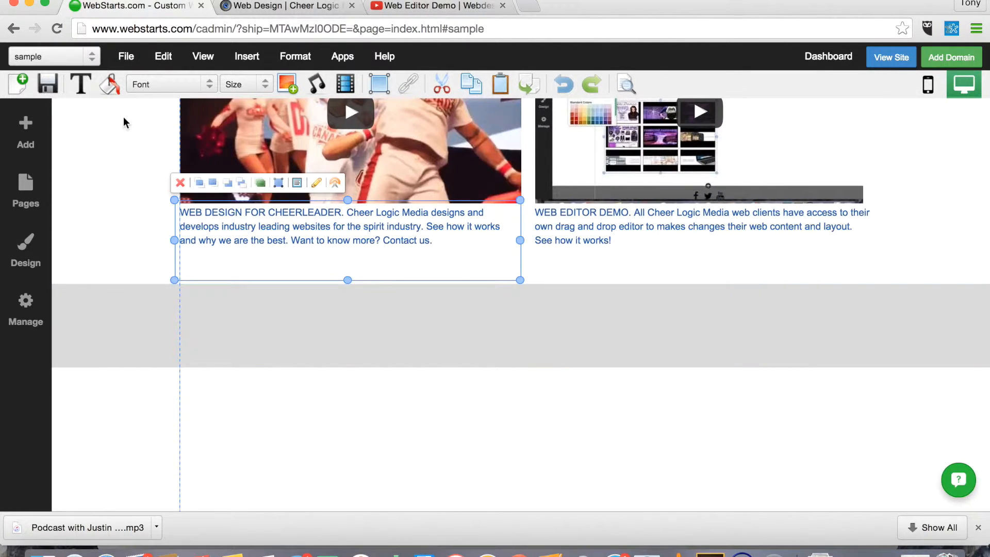
click(110, 84)
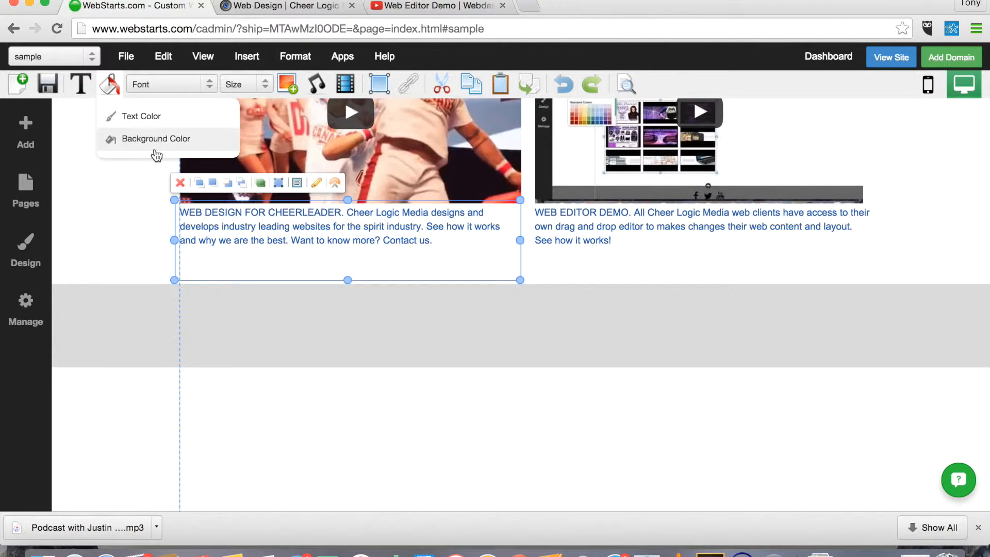
click(211, 316)
click(110, 84)
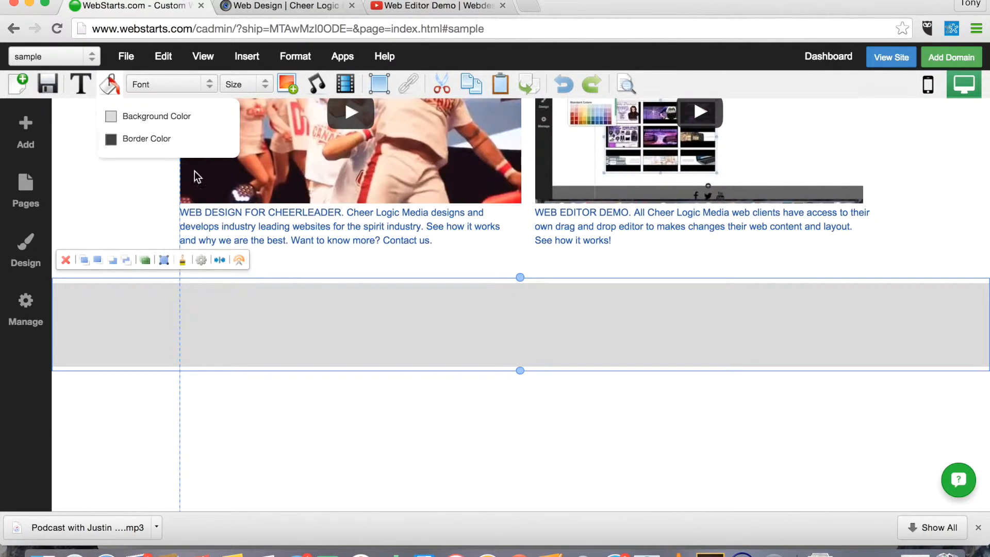
click(238, 208)
click(109, 88)
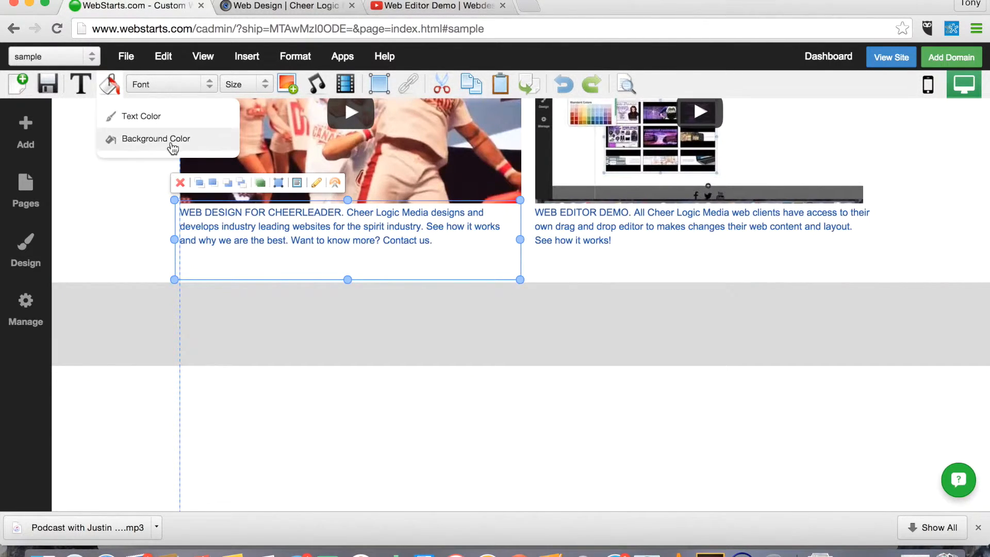
click(139, 197)
scroll(140, 198, up, 10)
scroll(141, 200, down, 5)
scroll(139, 199, down, 6)
scroll(140, 199, up, 3)
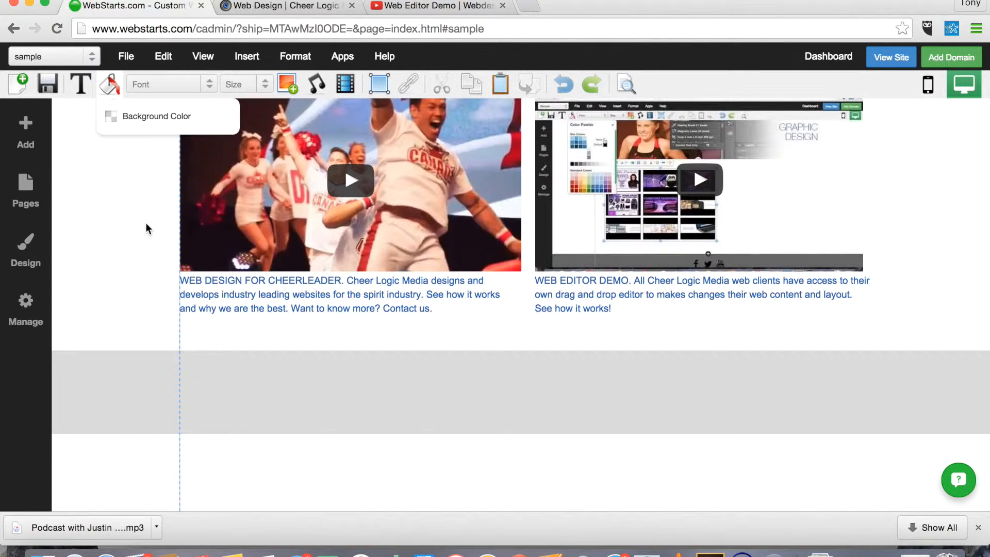
Step: Set the strip's background colour to light blue and extend its lower edge to make a tall section
click(260, 372)
click(111, 96)
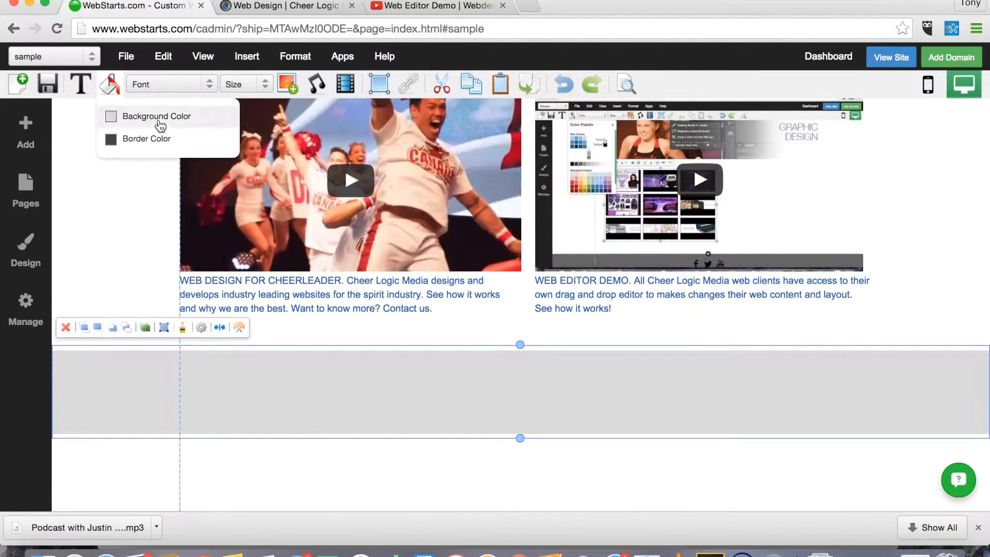
click(155, 112)
click(188, 285)
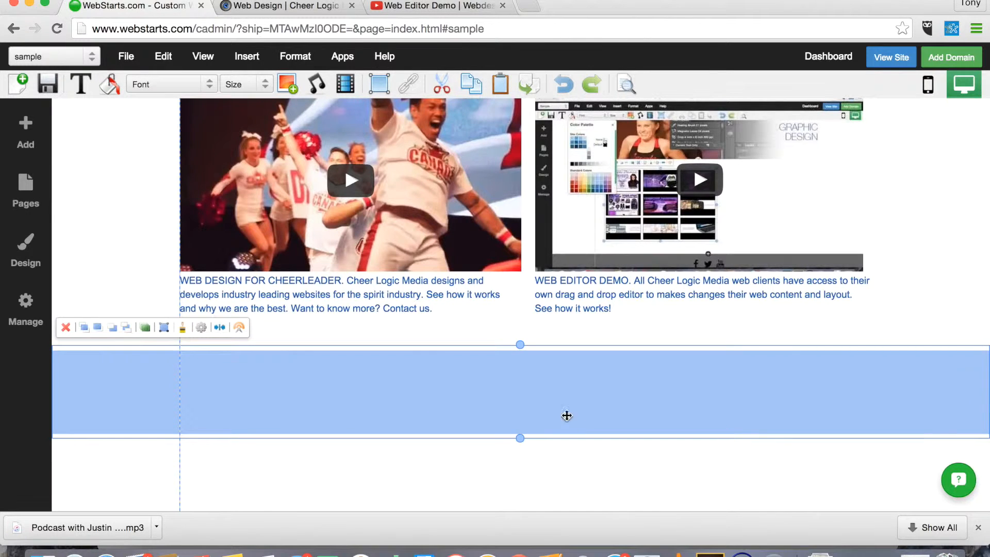
scroll(567, 418, down, 2)
drag(520, 341, 544, 511)
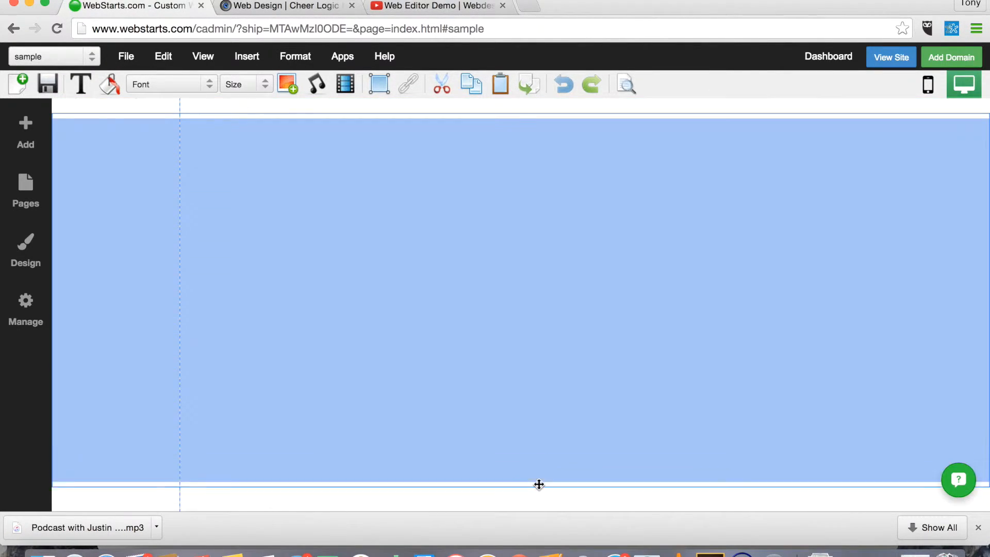
scroll(335, 342, up, 2)
Step: Add a medium heading reading "PORTFOLIO" near the strip's upper-left corner and colour its text dark blue
click(37, 145)
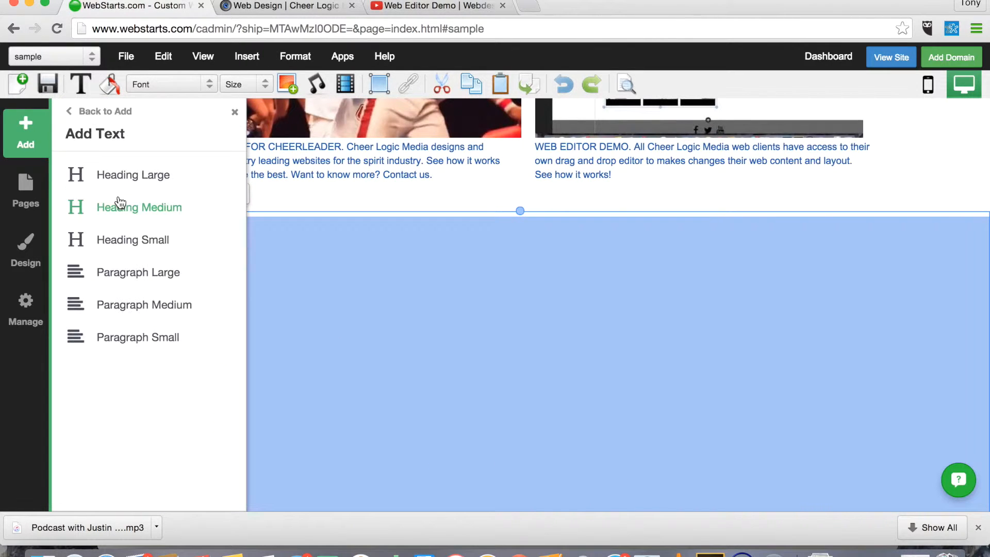
click(157, 207)
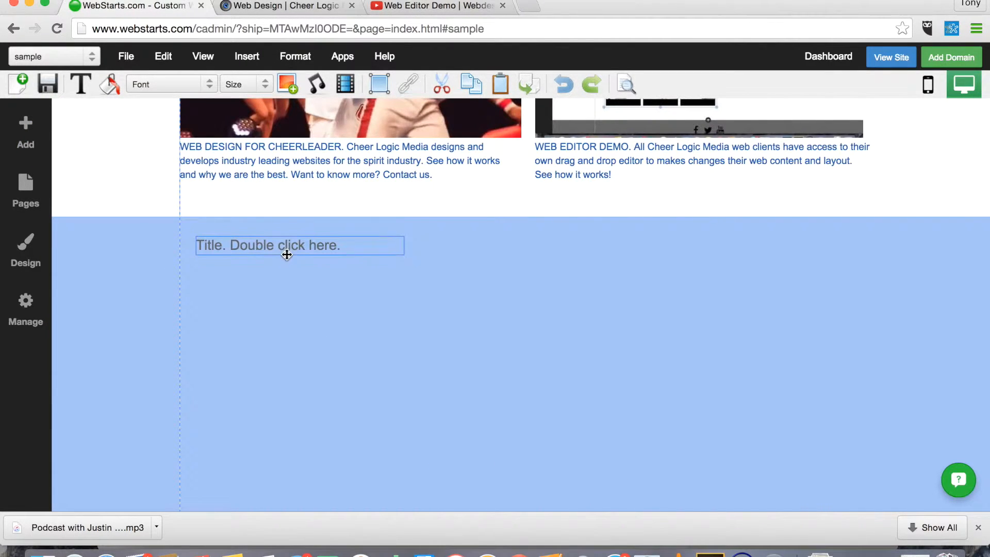
double_click(301, 252)
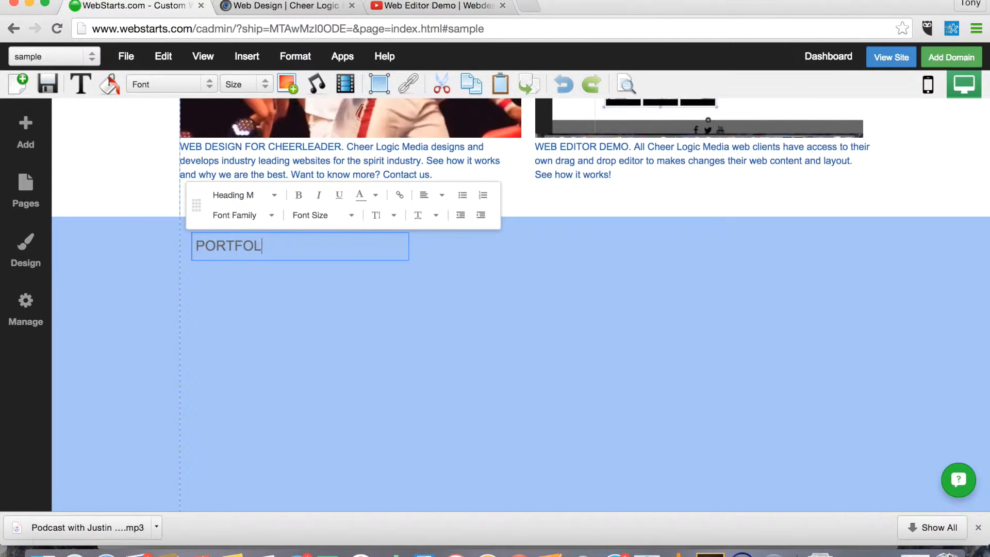
click(362, 196)
click(395, 291)
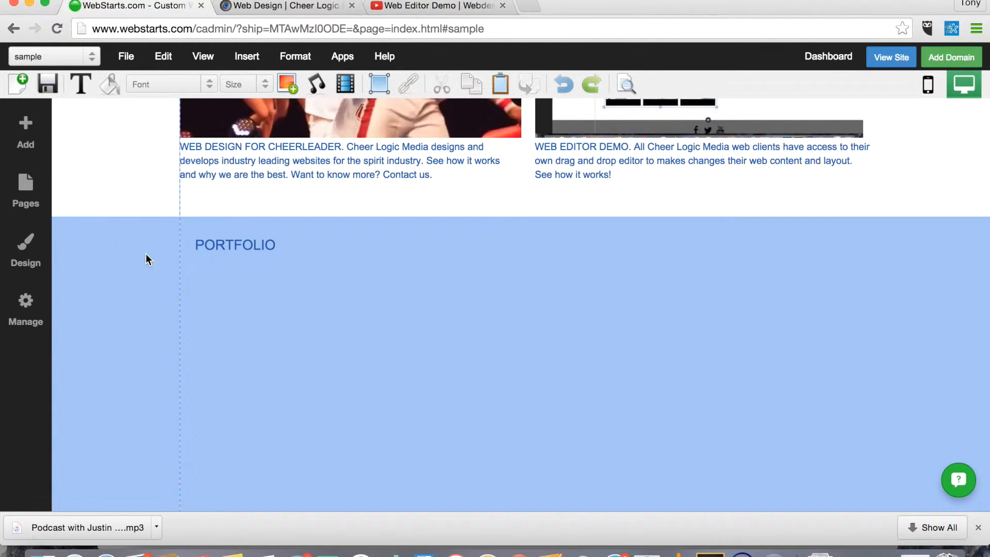
Step: Start a photo gallery from the stored images and select the Dance Code Studio screenshot and three Sabres cheer screenshots
click(41, 147)
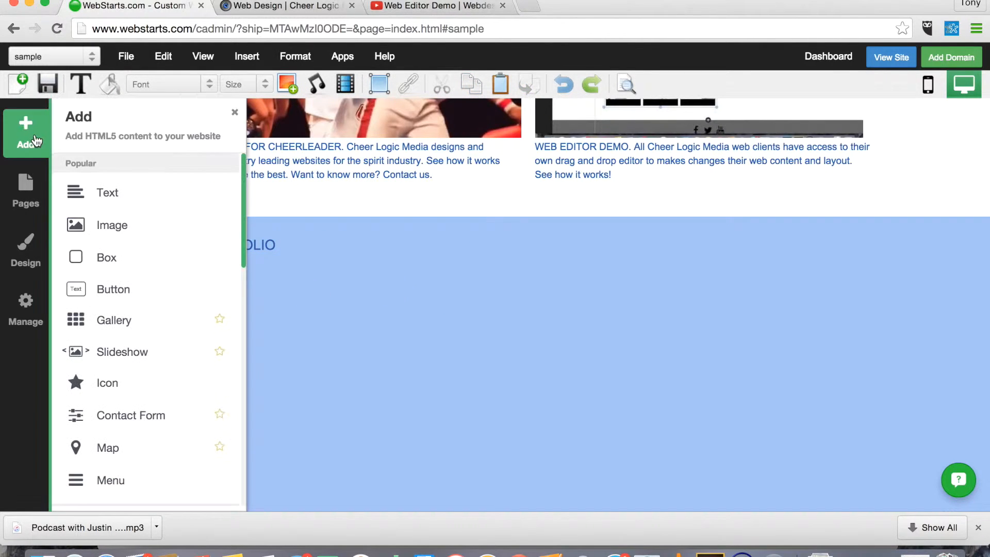
click(113, 322)
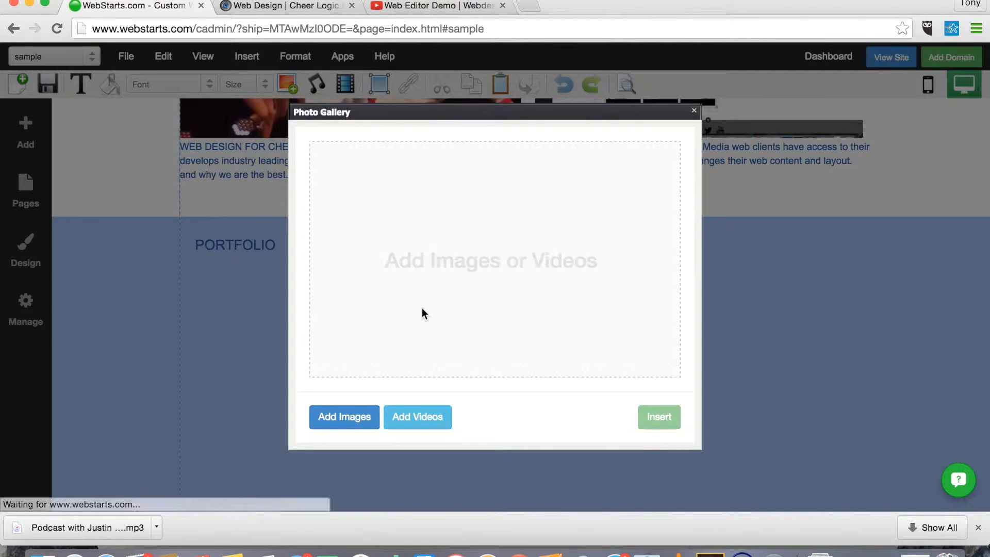
click(346, 420)
scroll(476, 355, down, 3)
scroll(477, 356, down, 10)
scroll(477, 355, down, 3)
scroll(477, 355, down, 10)
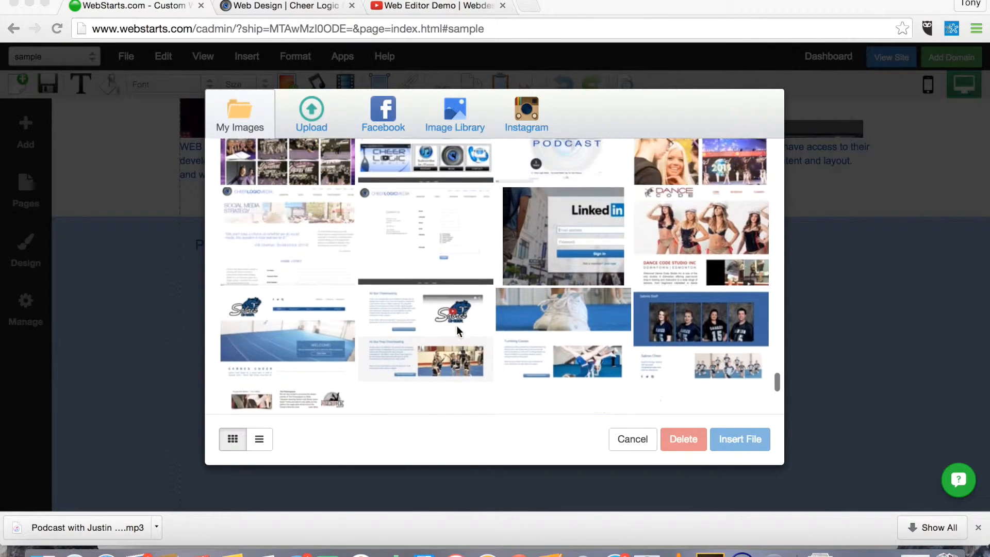
click(665, 257)
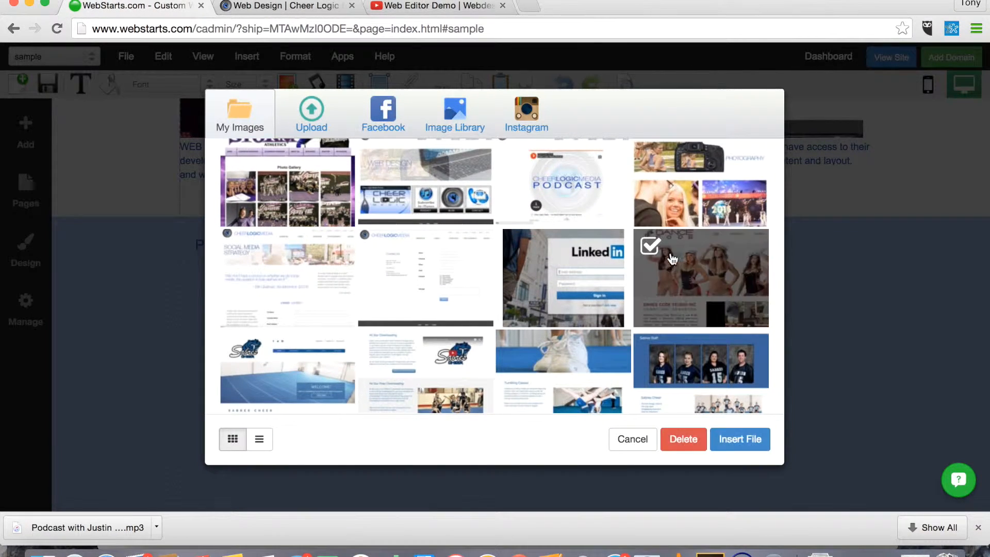
scroll(664, 258, down, 2)
click(562, 288)
click(412, 283)
click(668, 288)
scroll(668, 289, down, 3)
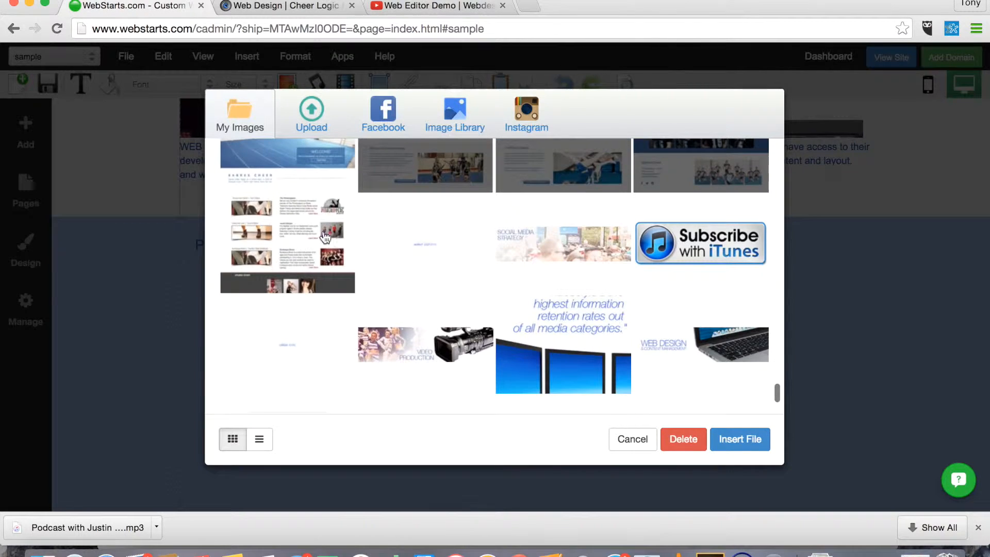
Step: Select five more website screenshots, including Social Media Strategy and the Perfect Storm home page, and add the selection to the gallery
scroll(543, 281, down, 4)
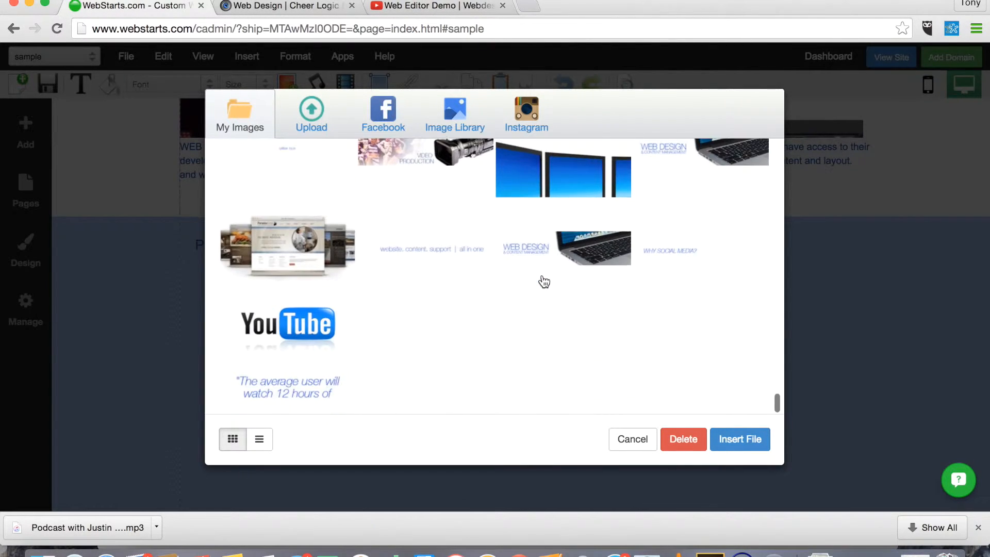
scroll(542, 281, up, 5)
click(269, 327)
scroll(335, 309, up, 2)
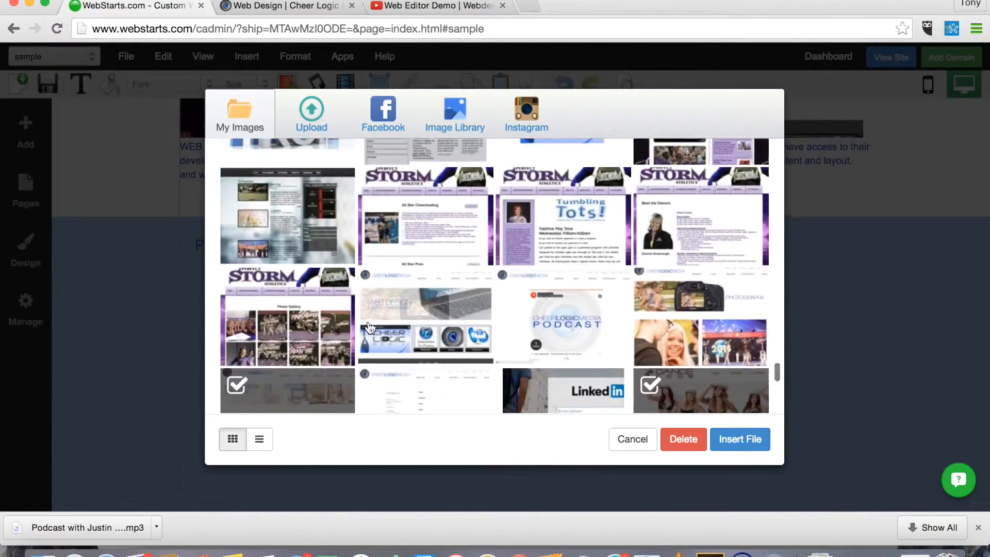
click(391, 353)
scroll(360, 332, up, 3)
scroll(356, 329, down, 2)
click(249, 335)
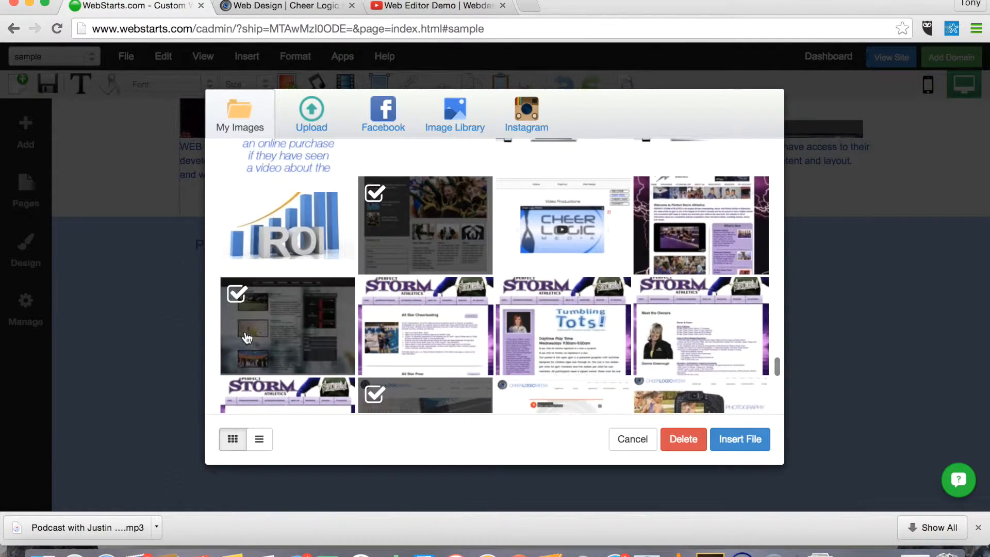
scroll(404, 342, down, 2)
click(404, 342)
click(672, 158)
scroll(678, 217, up, 2)
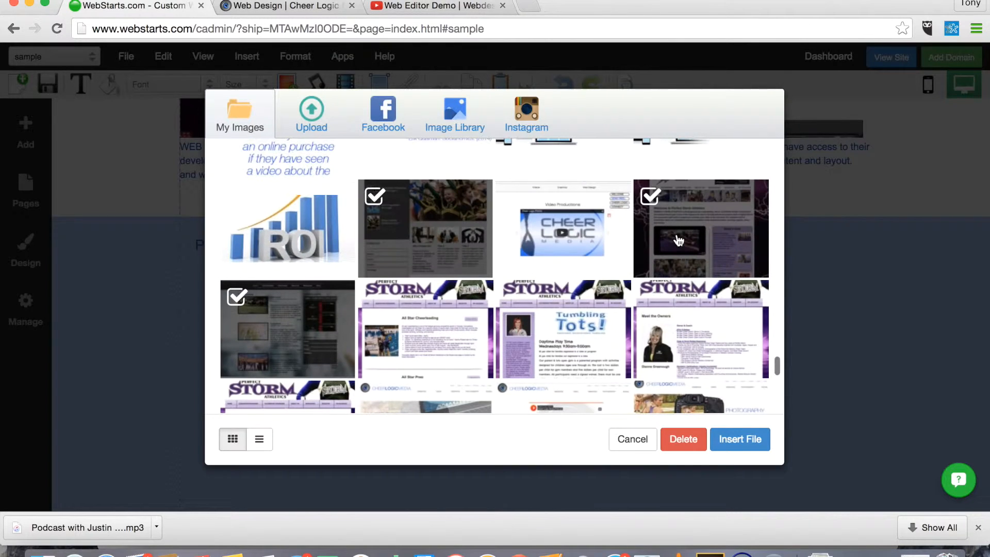
click(735, 446)
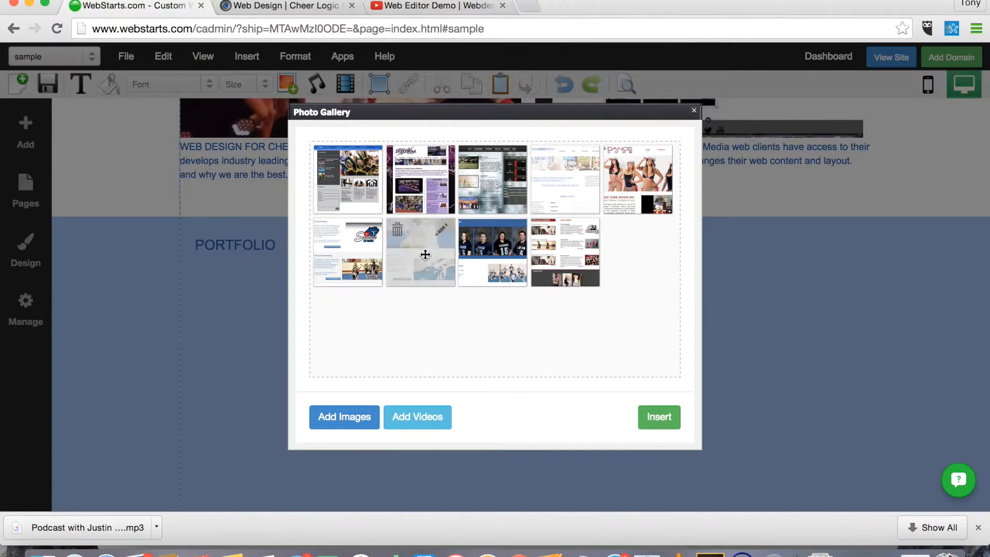
Step: Insert the photo gallery on the page and enlarge it to about 913 by 519 pixels
click(659, 424)
scroll(719, 418, down, 4)
drag(601, 466, 817, 407)
scroll(816, 407, up, 3)
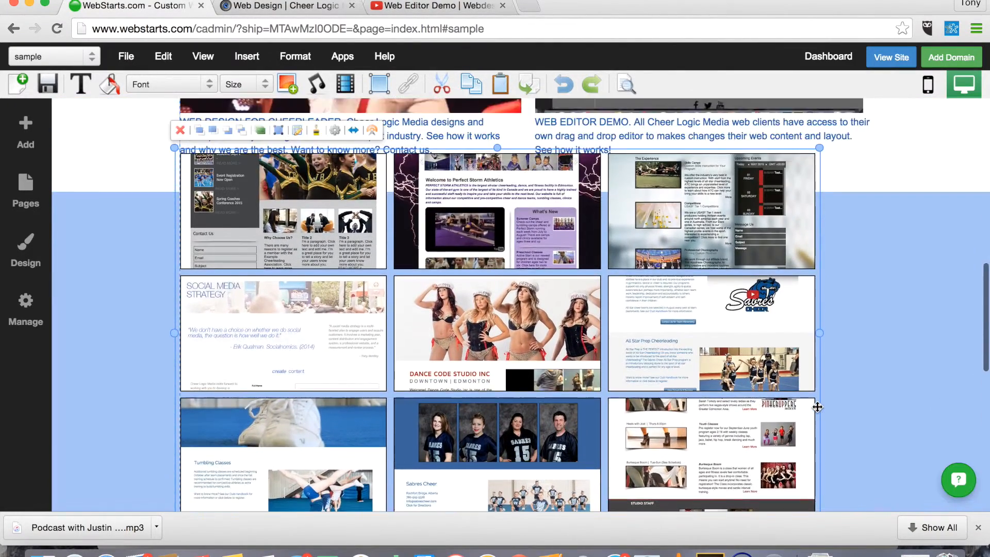
Step: Extend the blue strip's lower edge down to just above the footer
scroll(805, 407, down, 5)
click(525, 315)
drag(521, 323, 548, 393)
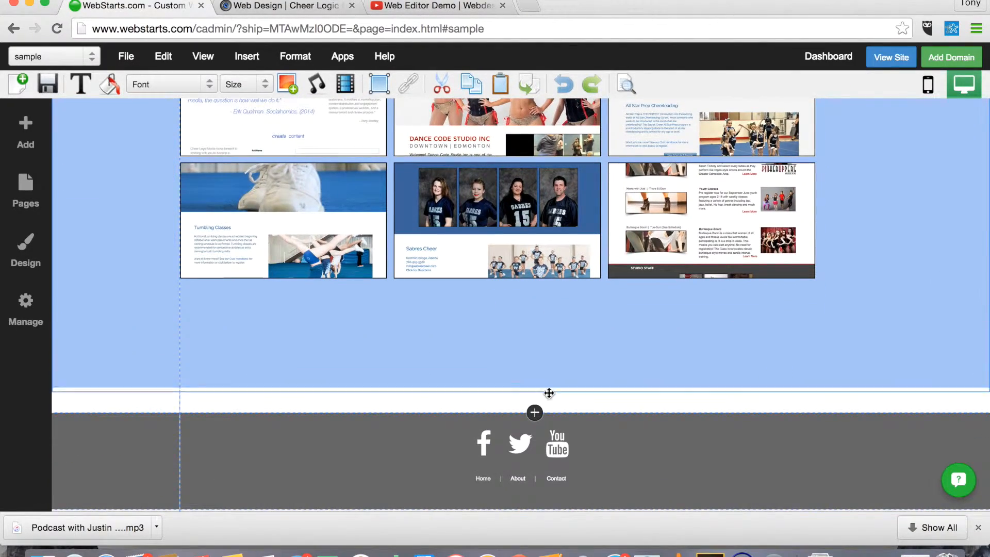
Step: Move the gallery below the PORTFOLIO heading and lengthen the blue strip so it extends past the last image row
scroll(606, 292, up, 5)
click(558, 344)
drag(558, 345, 553, 391)
scroll(551, 391, down, 3)
click(535, 460)
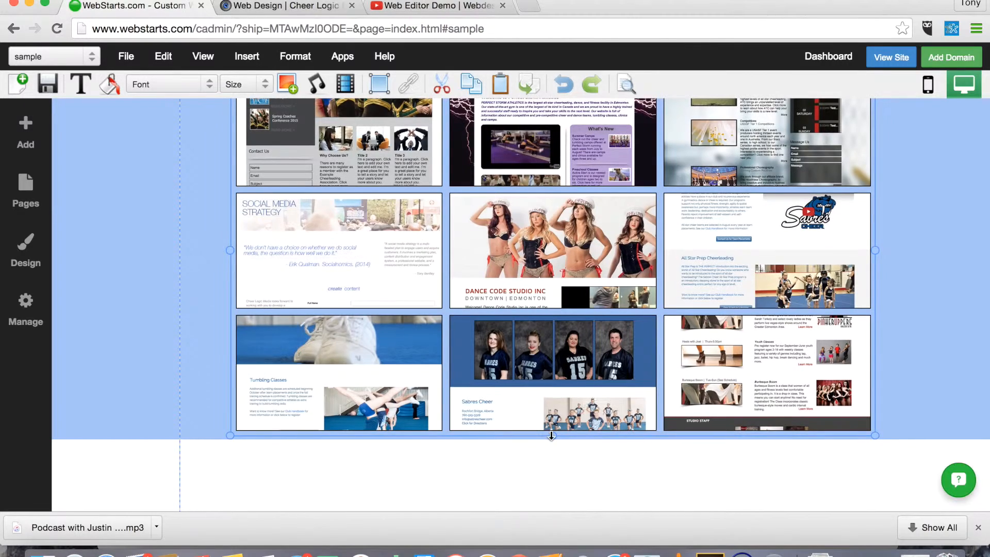
click(180, 407)
mouse_move(518, 444)
drag(519, 444, 519, 470)
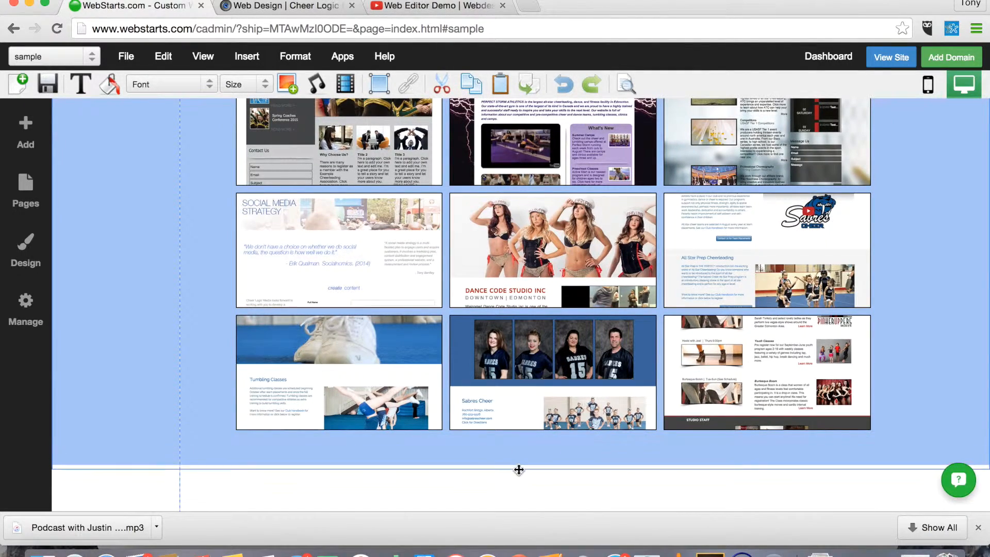
Step: Try the gallery's layering options by sending it behind the blue strip and bringing it back to the front
scroll(517, 468, up, 2)
scroll(517, 468, down, 1)
scroll(518, 395, up, 1)
click(518, 392)
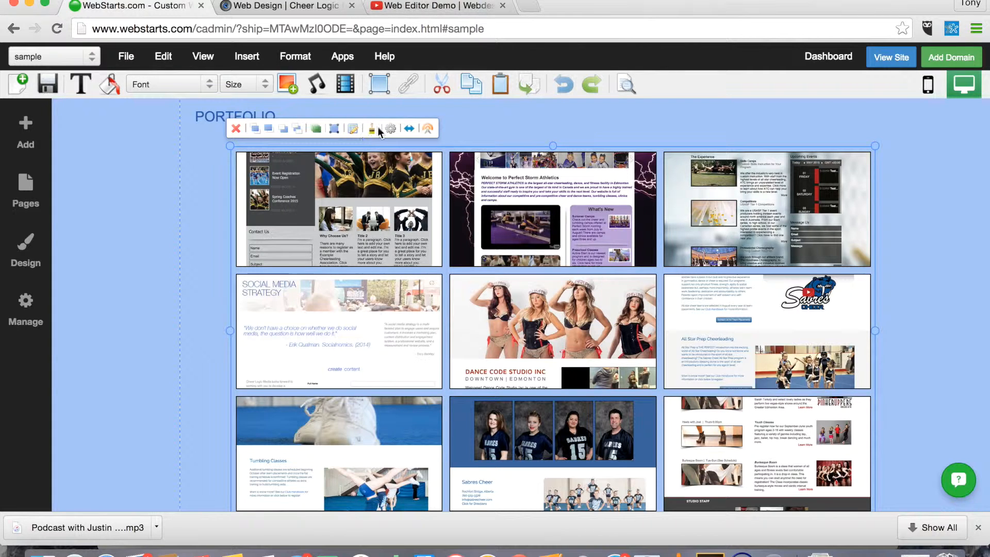
click(283, 133)
click(256, 131)
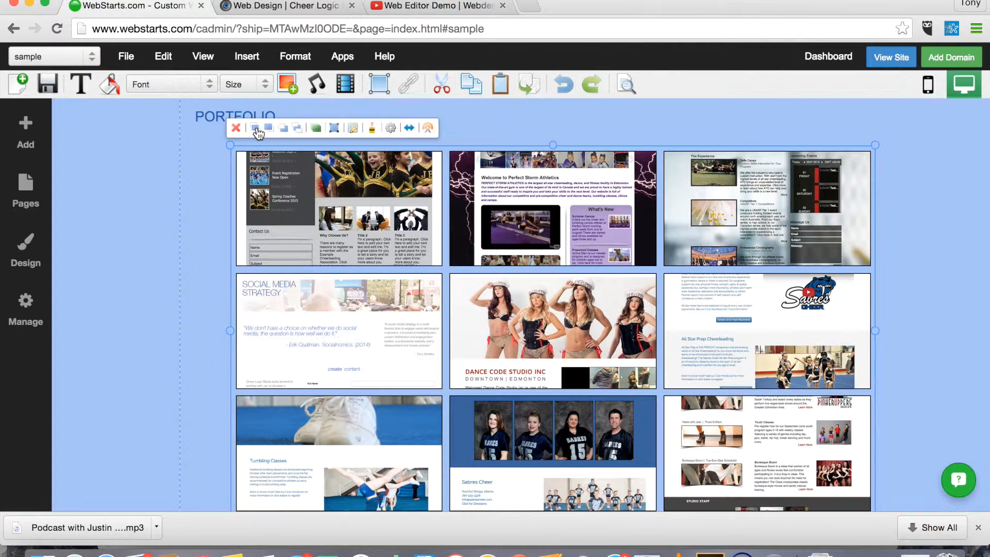
click(298, 132)
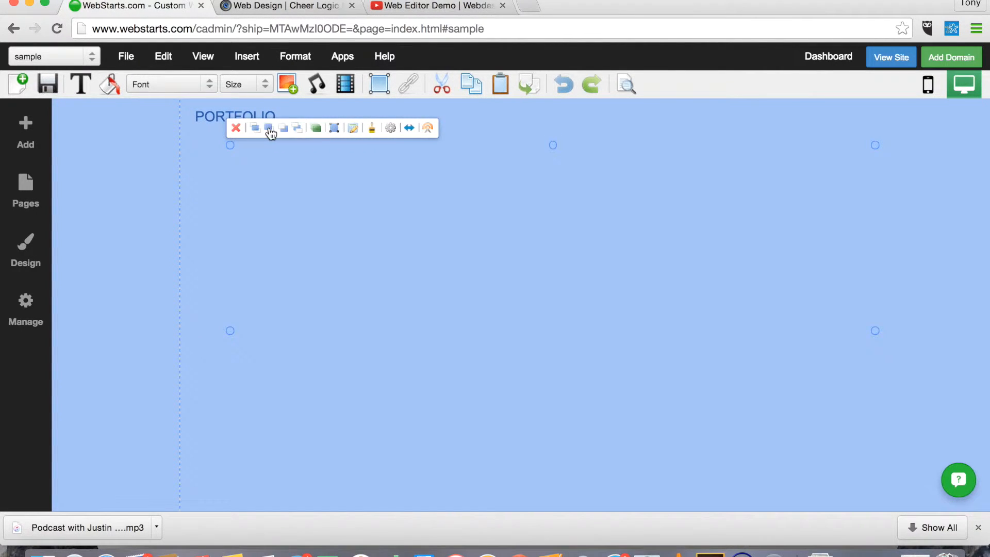
click(268, 130)
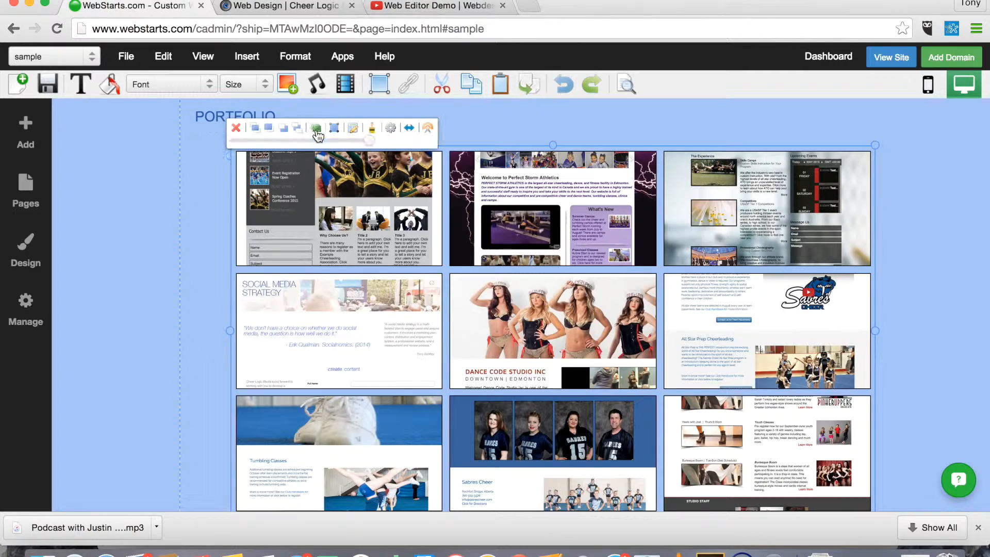
Step: Review the gallery's width and height settings and its image list, and lower the gallery's opacity so it is slightly see-through
click(316, 135)
drag(367, 138, 379, 160)
click(335, 129)
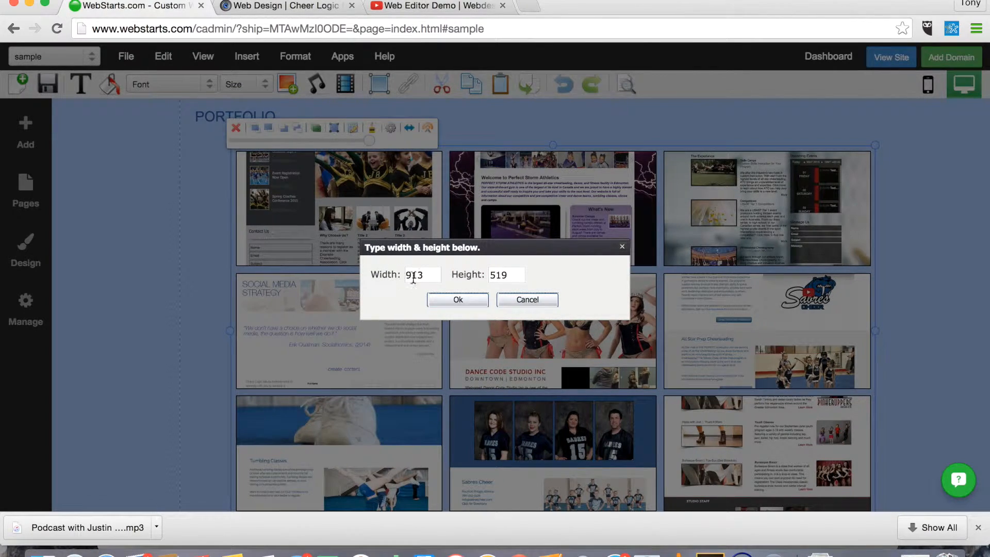
click(519, 302)
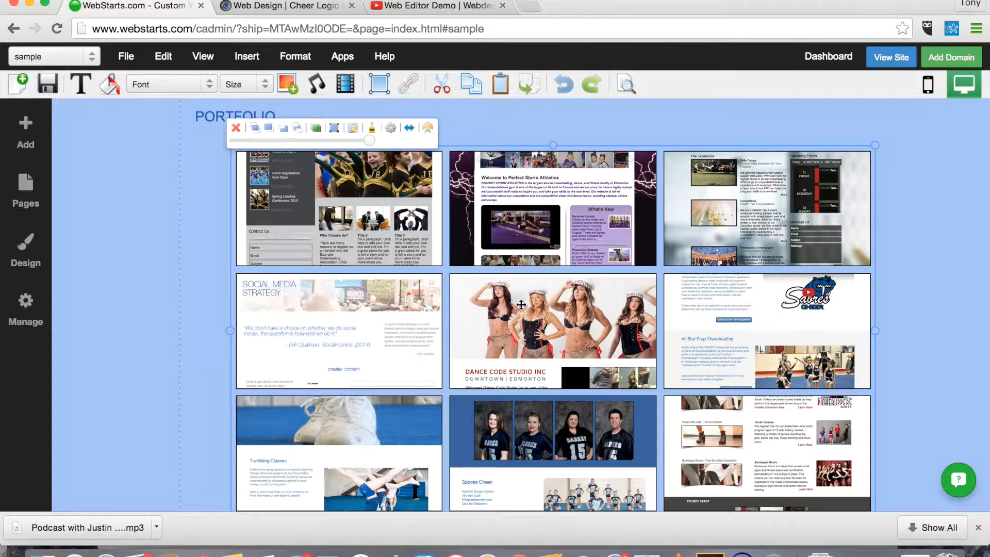
click(353, 129)
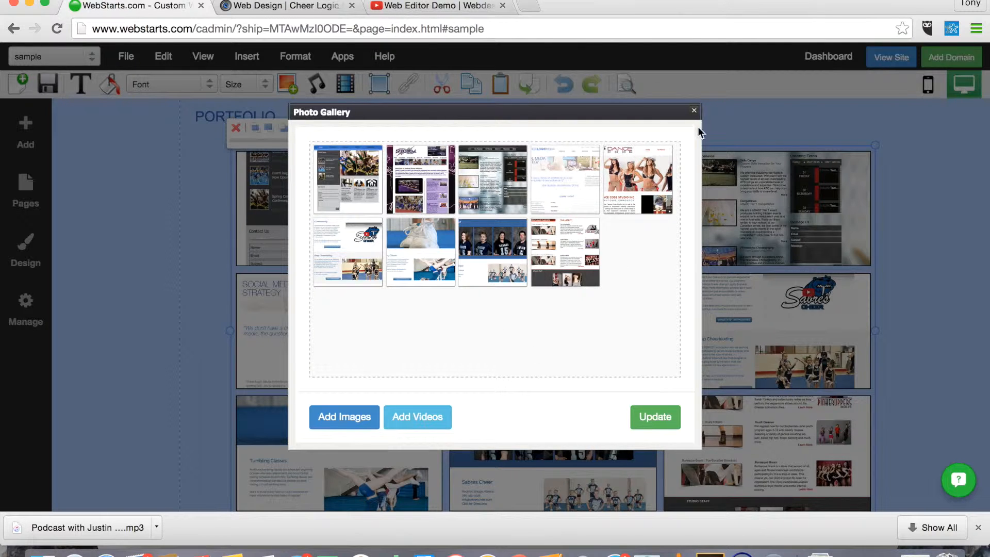
click(694, 110)
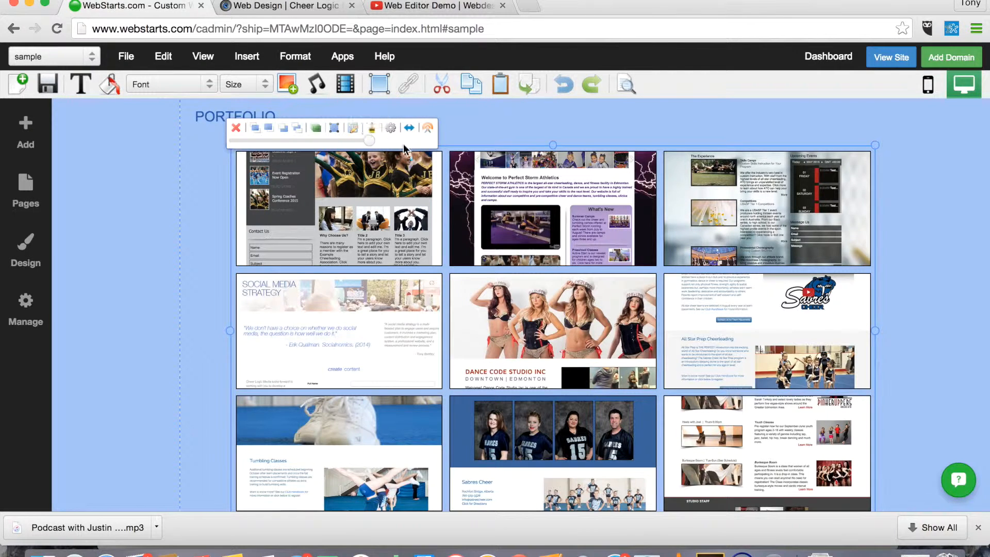
drag(369, 141, 332, 140)
Step: Try the gapless grid and round thumbnail effects on the gallery, and return to the spaced rectangular grid
click(371, 129)
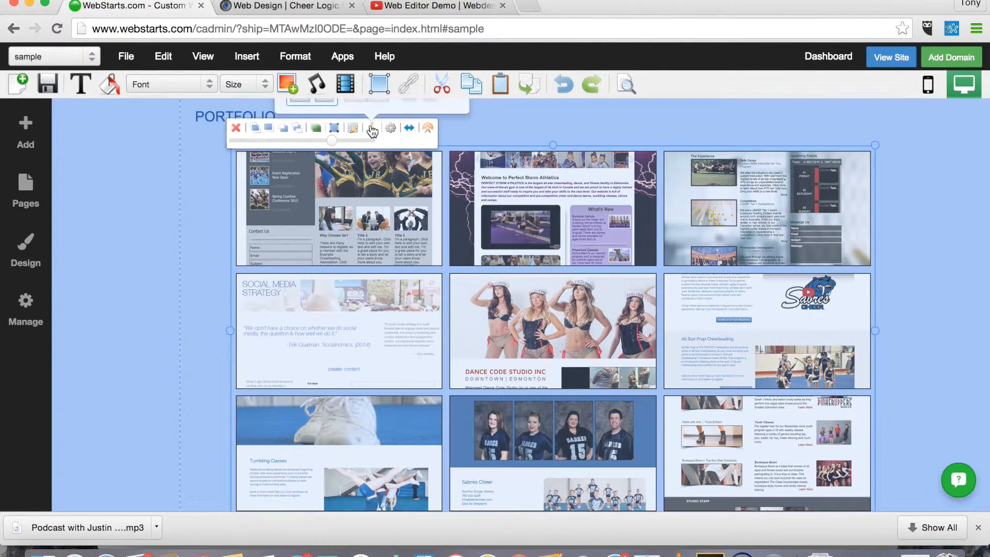
scroll(371, 129, up, 4)
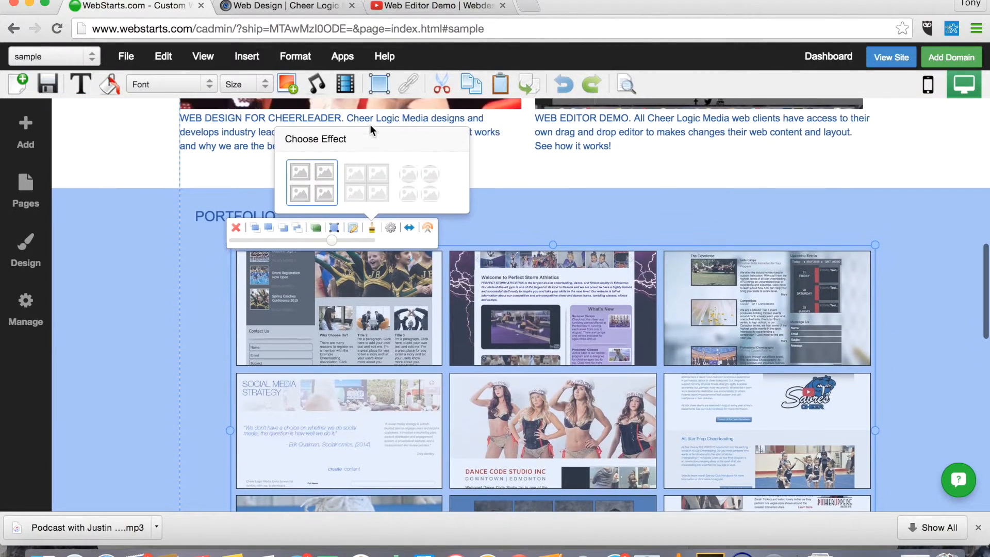
click(361, 189)
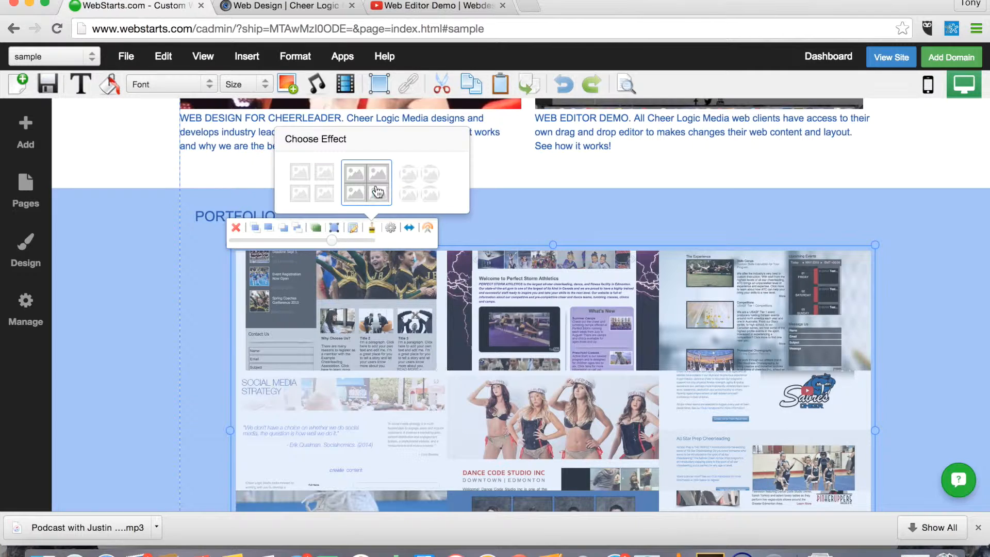
click(428, 193)
click(321, 188)
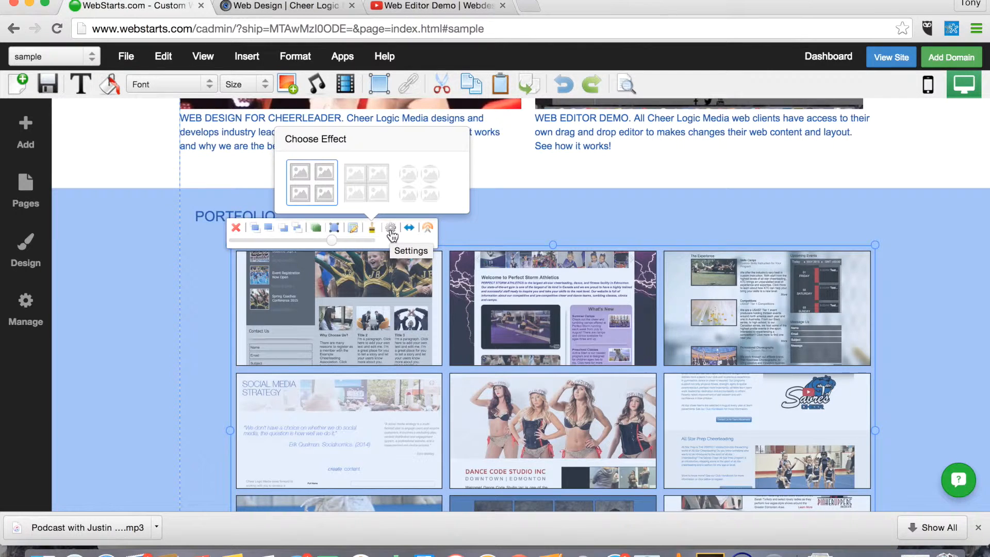
Step: Try expanding the gallery to full page width and revert it to a contained width
scroll(392, 234, down, 1)
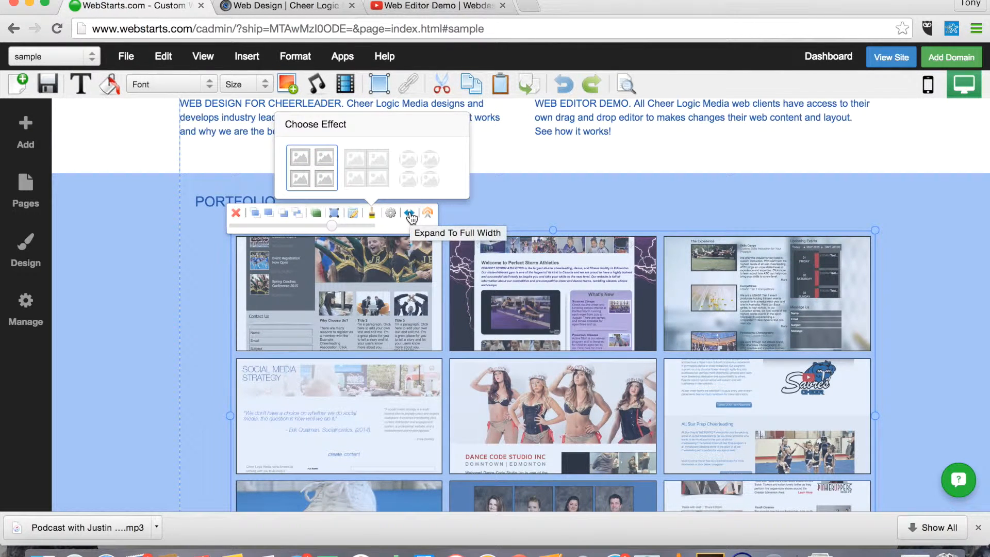
click(409, 213)
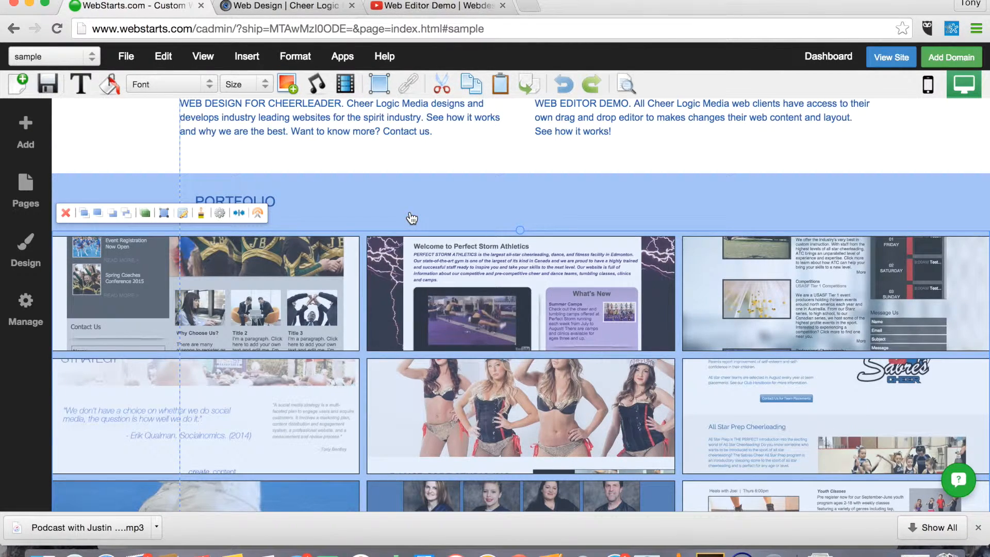
click(239, 214)
scroll(378, 316, down, 5)
scroll(378, 314, up, 4)
scroll(373, 289, down, 4)
scroll(238, 272, up, 2)
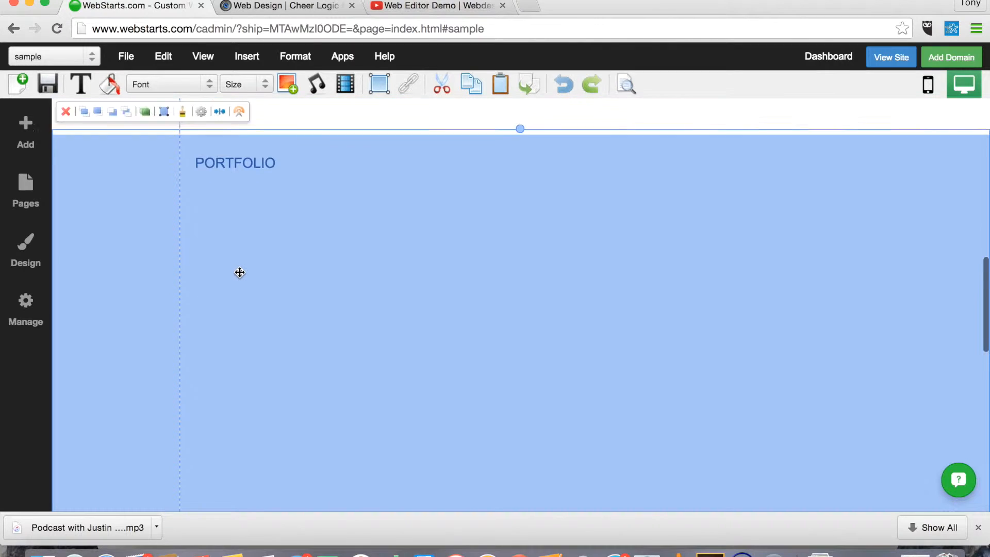
Step: Switch the gallery's umbrella option on, shift the gallery slightly to the right, and switch the option off again
click(125, 130)
click(344, 315)
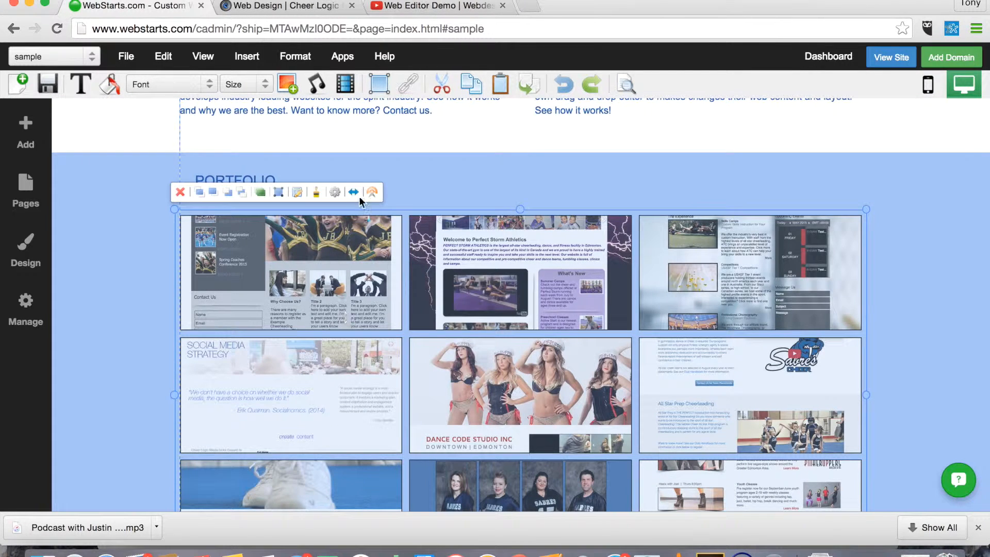
click(373, 193)
mouse_move(426, 284)
mouse_down()
mouse_move(474, 288)
mouse_move(414, 294)
mouse_up()
click(487, 362)
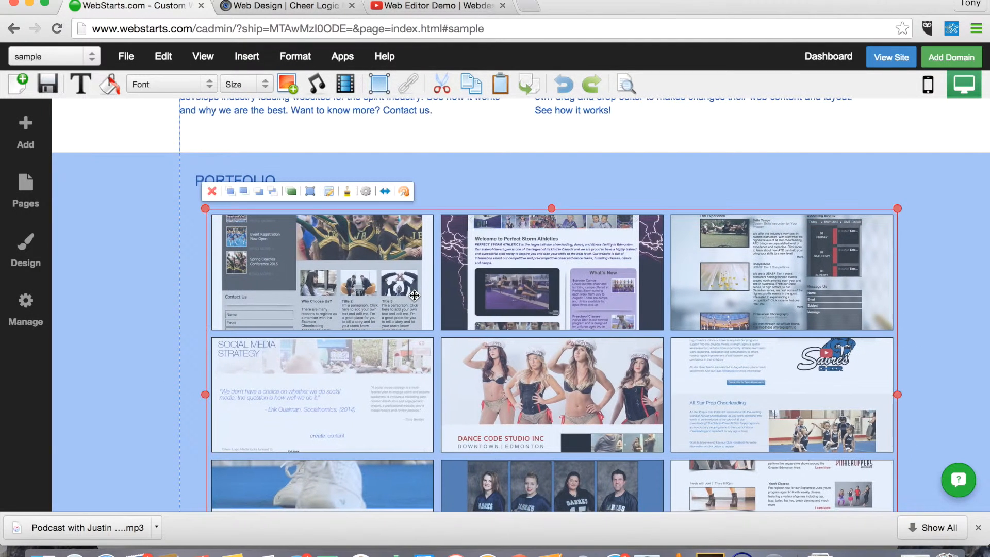
click(404, 193)
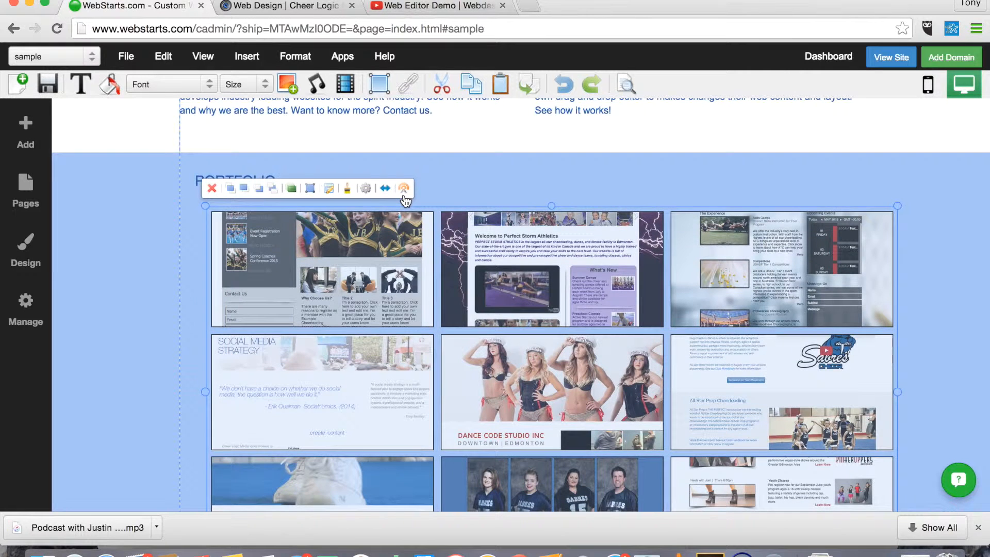
click(485, 138)
Step: Narrow and reposition the gallery beneath the PORTFOLIO heading, and extend the blue strip's lower edge for more room below it
click(394, 311)
drag(393, 311, 382, 315)
scroll(382, 315, down, 4)
scroll(382, 314, up, 2)
scroll(382, 314, down, 3)
drag(889, 264, 773, 255)
scroll(699, 259, up, 4)
drag(700, 259, 564, 277)
click(638, 122)
scroll(690, 217, down, 5)
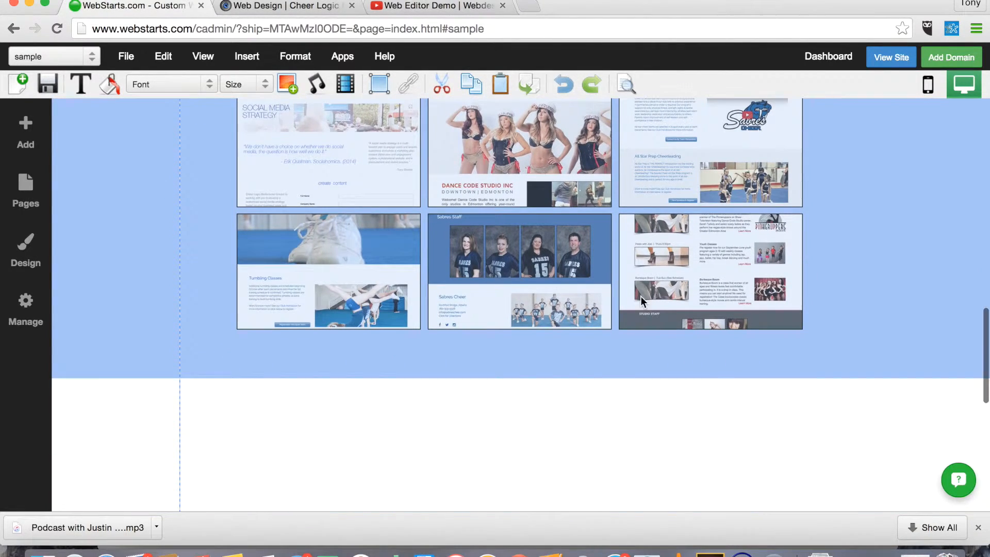
drag(522, 382, 523, 431)
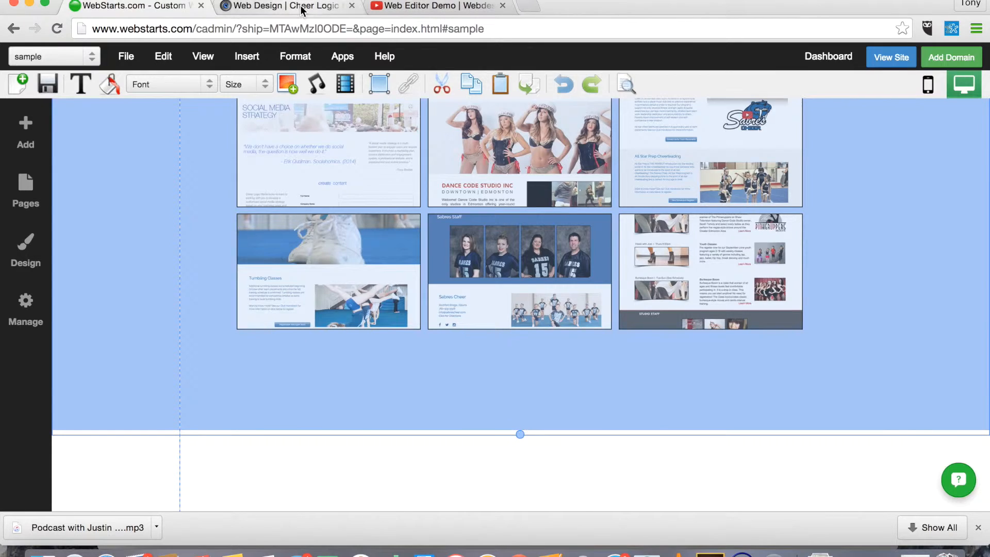
Step: Copy the Sample Client Websites caption and its two client lines from below the gallery on the published Web Design page
click(281, 6)
scroll(450, 396, down, 5)
drag(448, 390, 223, 361)
click(518, 392)
drag(439, 390, 293, 364)
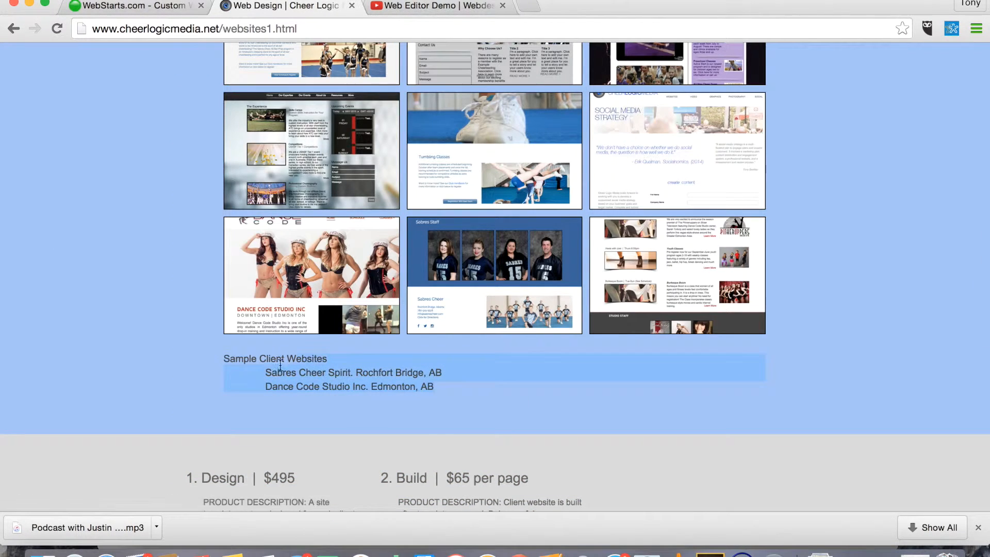
Step: Back in the WebStarts editor, add a widened large paragraph beneath the gallery and replace its placeholder with the copied client websites text
click(170, 9)
click(20, 137)
click(78, 191)
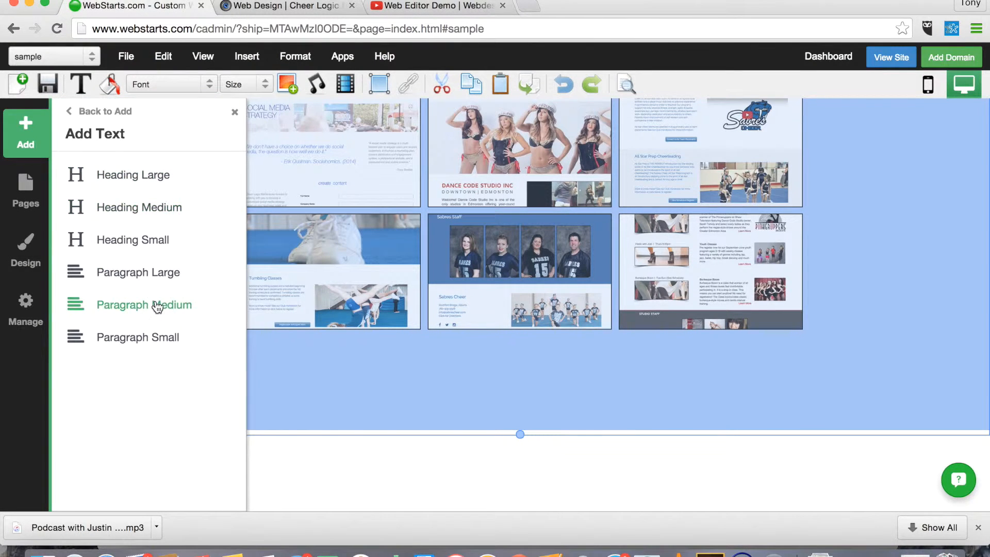
drag(156, 281, 319, 368)
drag(449, 381, 628, 405)
double_click(559, 386)
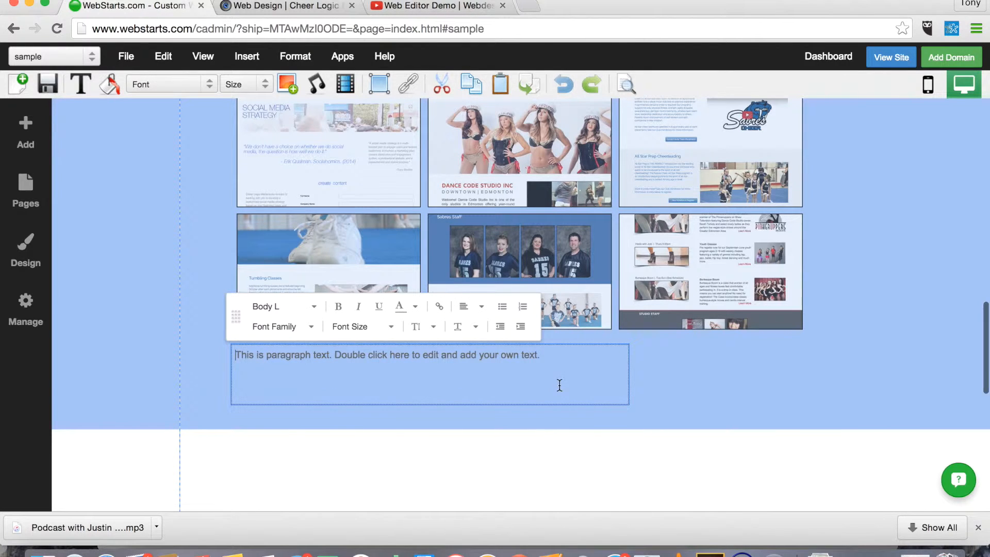
text(Sample Client Websites Sabres Cheer Spirit. Rochfort Bridge, AB Dance Code Studio Inc. Edmonton, AB)
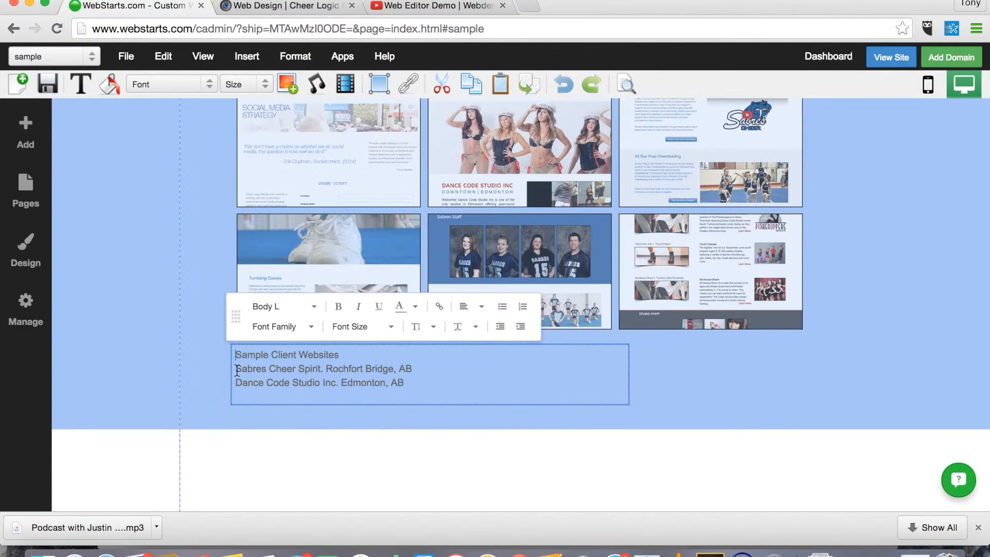
Step: Try to indent only the two client lines of the caption paragraph, and remove the indent again
drag(246, 369, 405, 382)
click(520, 327)
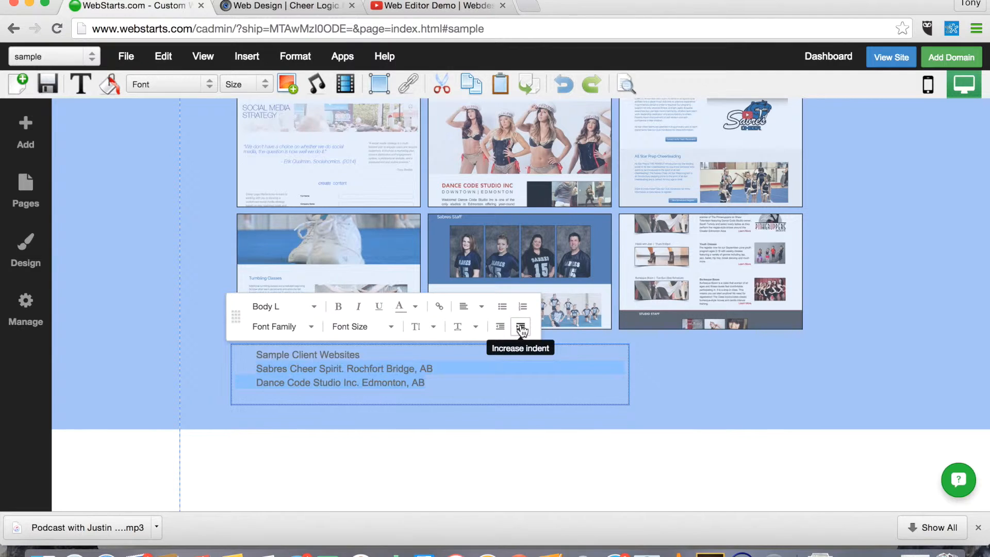
click(273, 356)
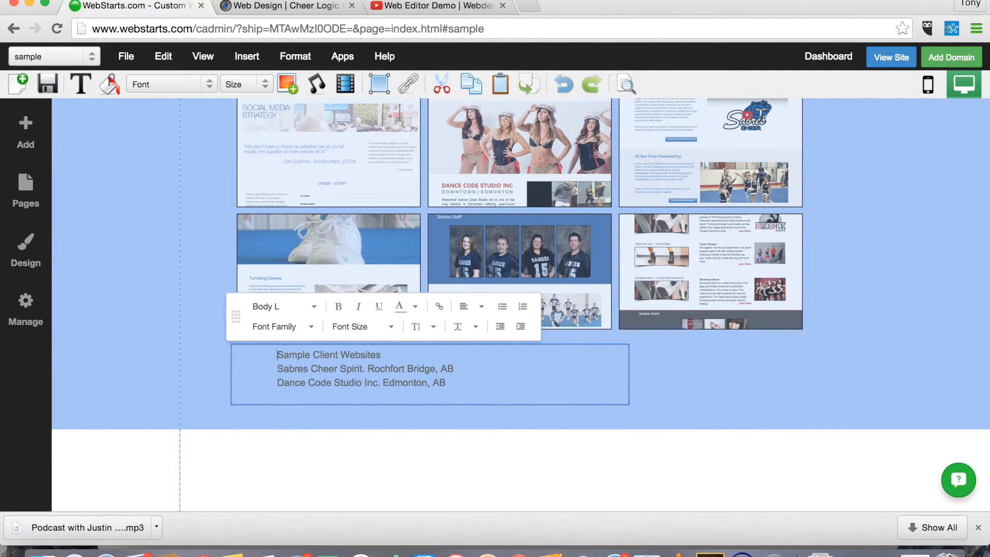
click(500, 326)
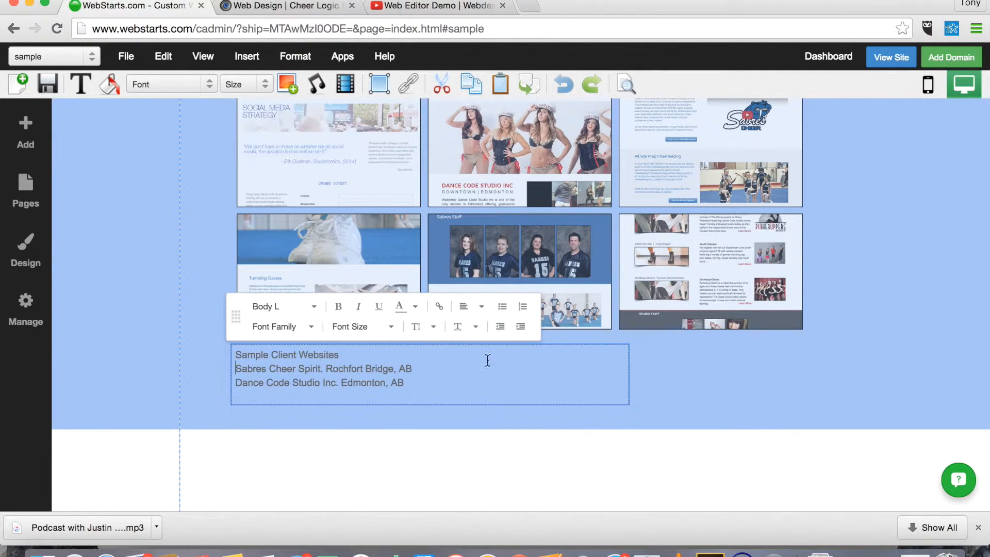
click(520, 326)
click(500, 326)
Step: Insert a blank line after "Sample Client Websites" and indent the two client lines below it by two levels
click(418, 345)
double_click(415, 356)
key(Return)
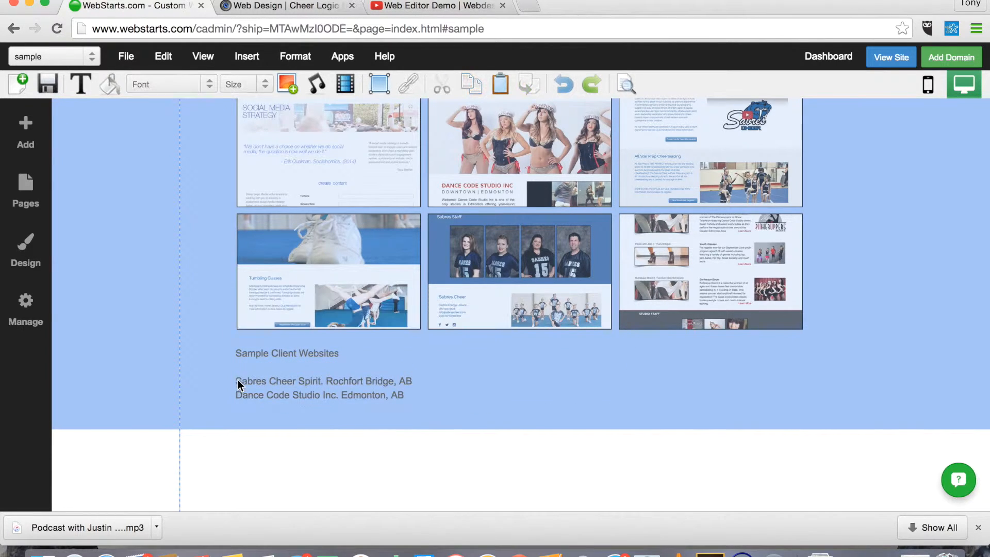
click(237, 379)
click(521, 325)
click(521, 325)
click(640, 437)
click(461, 383)
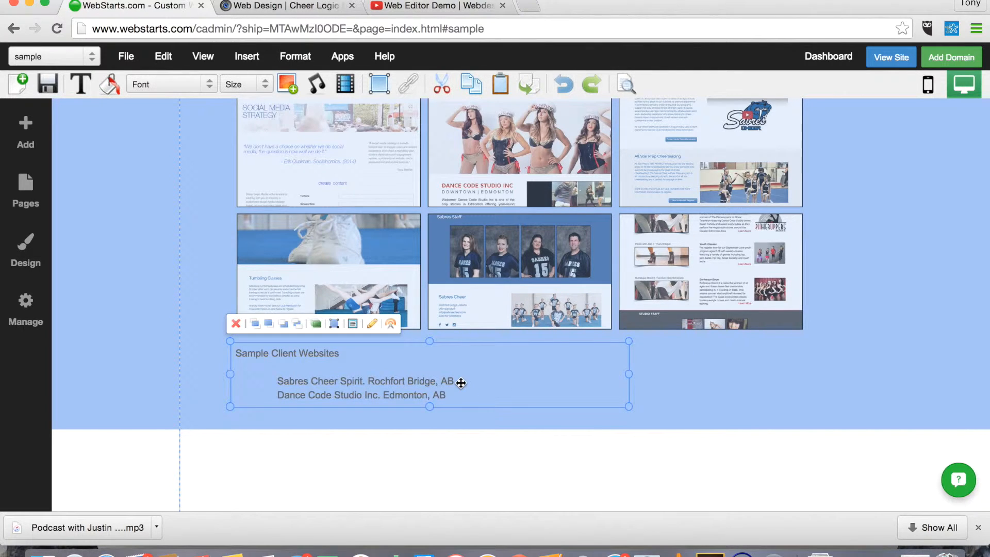
click(457, 381)
drag(336, 367, 280, 381)
click(439, 305)
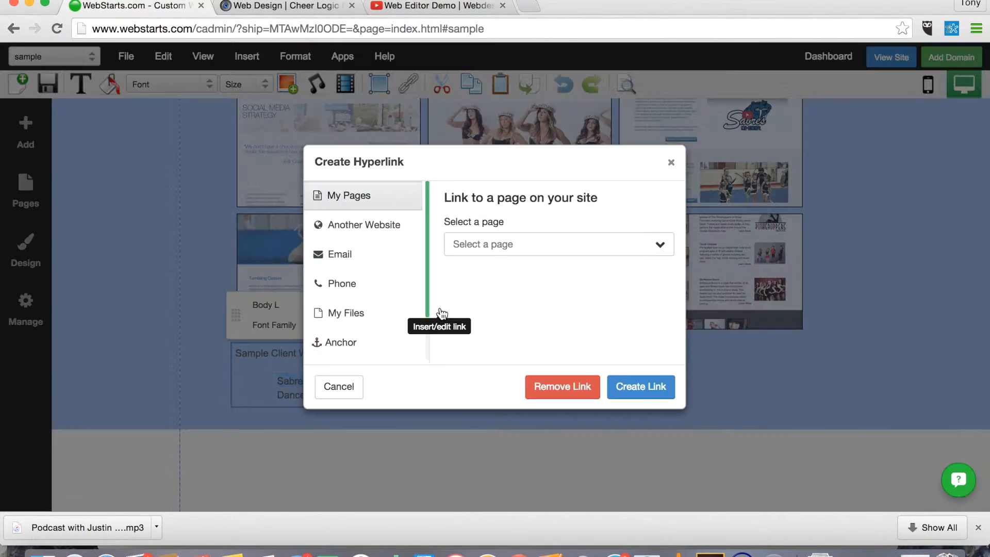
click(348, 227)
click(447, 273)
click(480, 243)
text(www.sabrescheer.com)
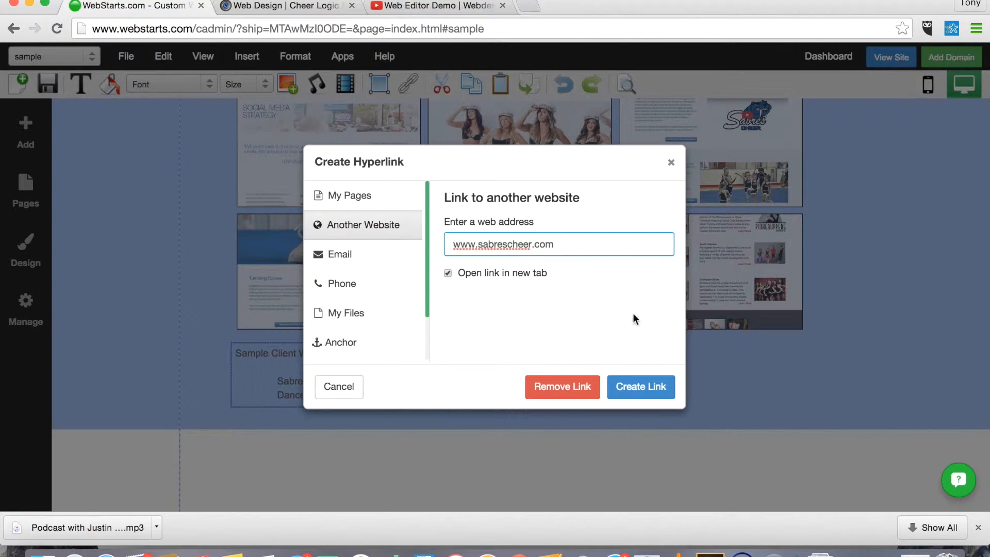
click(634, 388)
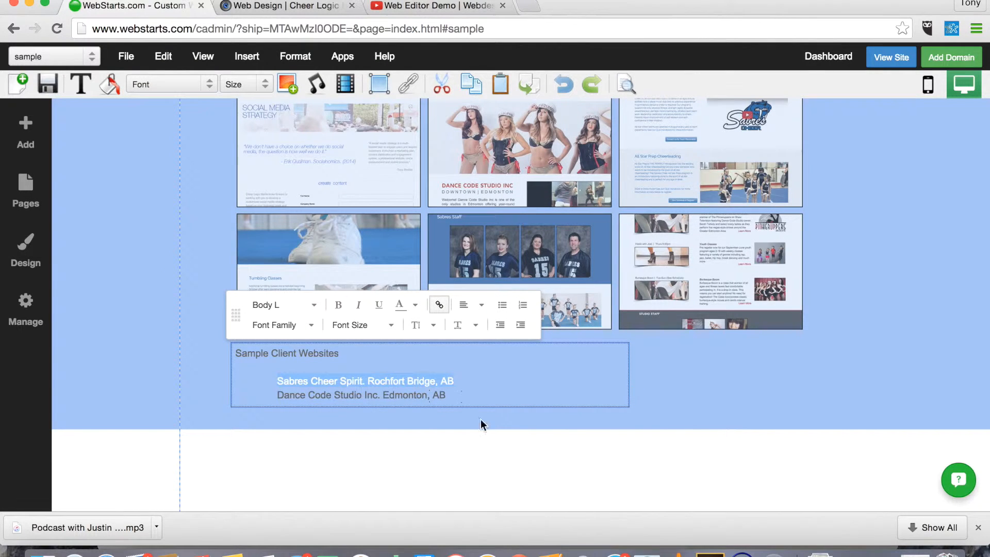
click(399, 304)
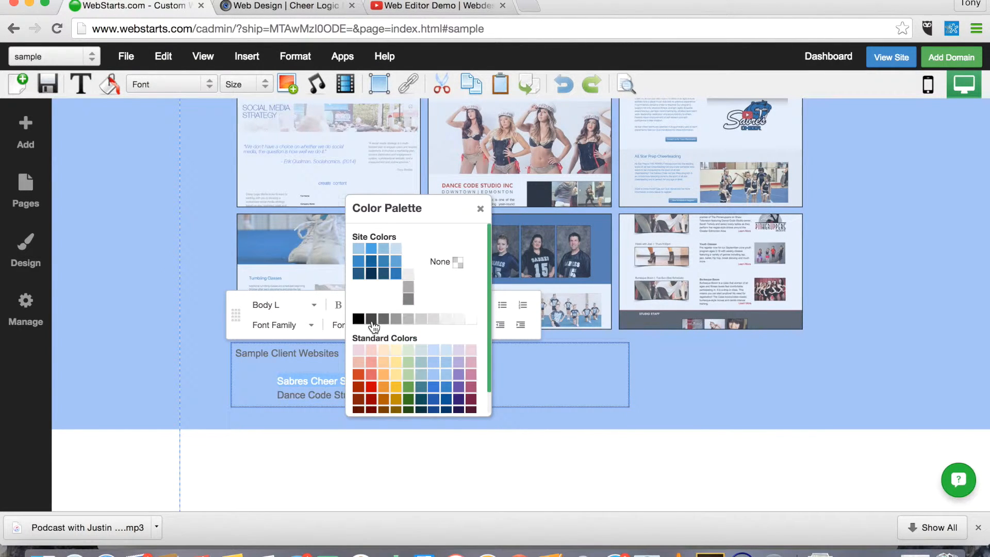
click(468, 388)
drag(468, 388, 282, 390)
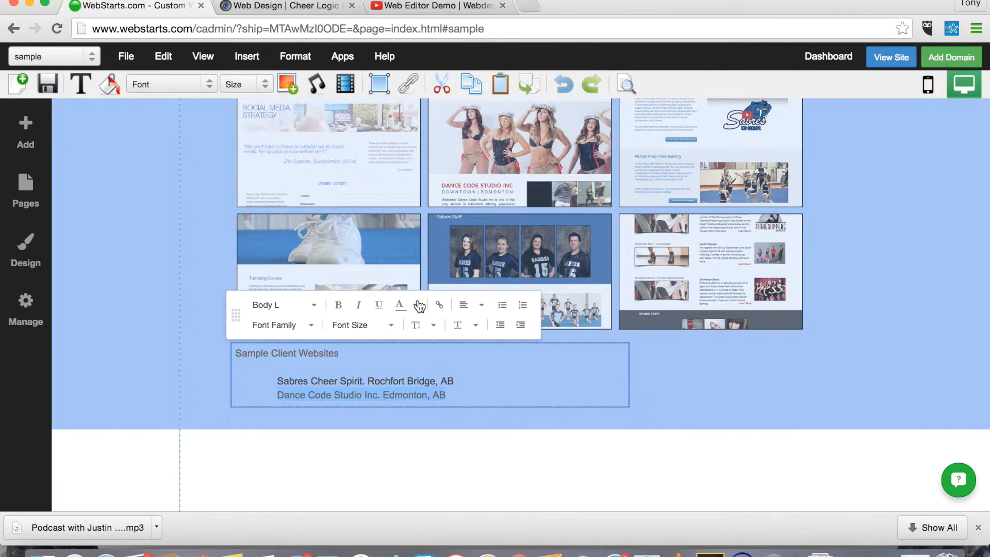
click(439, 305)
click(390, 233)
click(474, 273)
click(483, 243)
text(www.dancecodestudio.com)
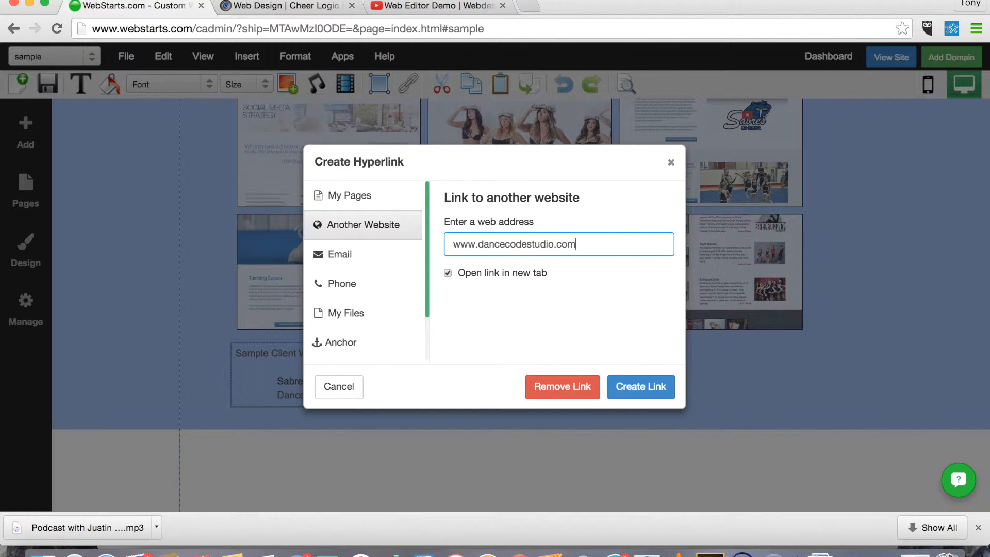
click(632, 383)
click(399, 304)
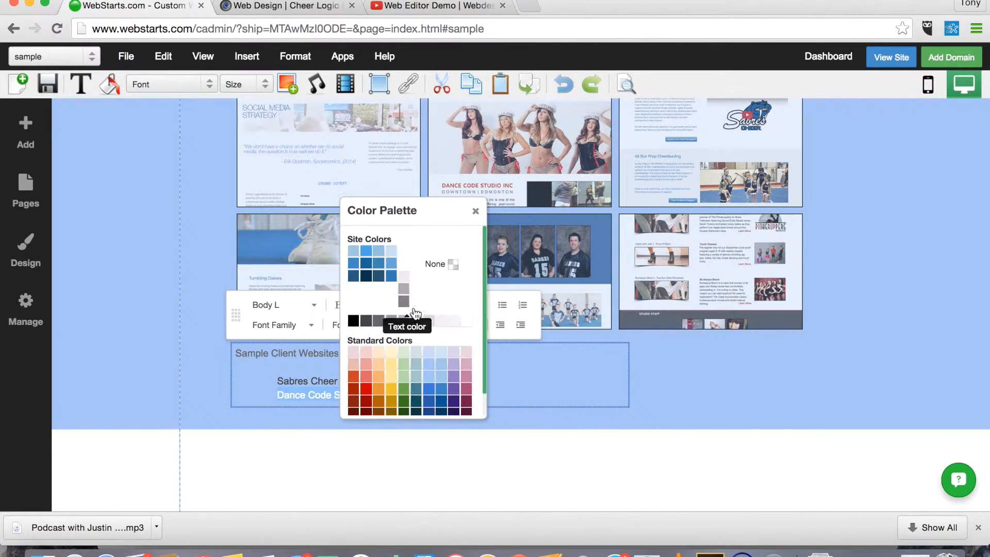
click(401, 253)
click(536, 465)
Step: Color the "Sample Client Websites" line dark gray to match the client lines below it
click(338, 353)
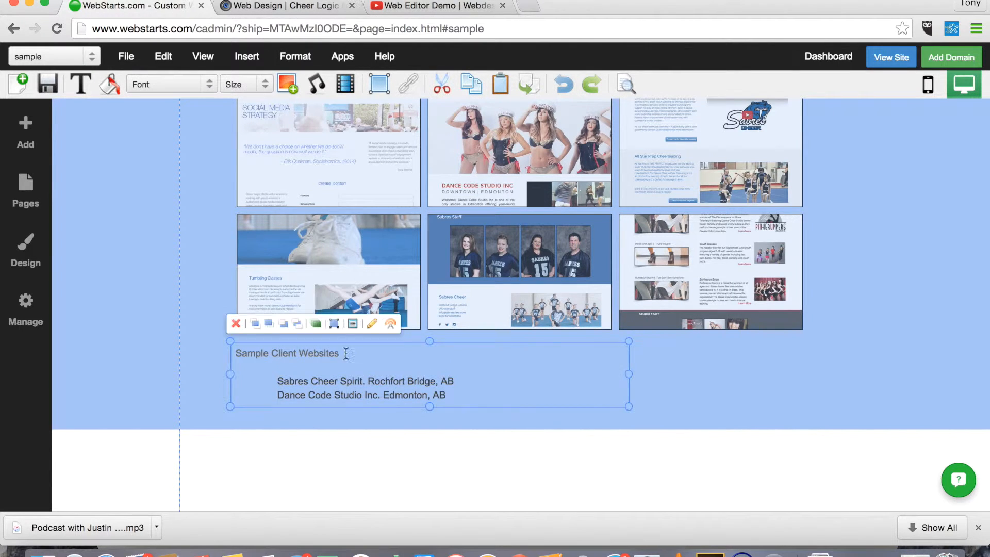
click(341, 353)
click(402, 305)
click(405, 305)
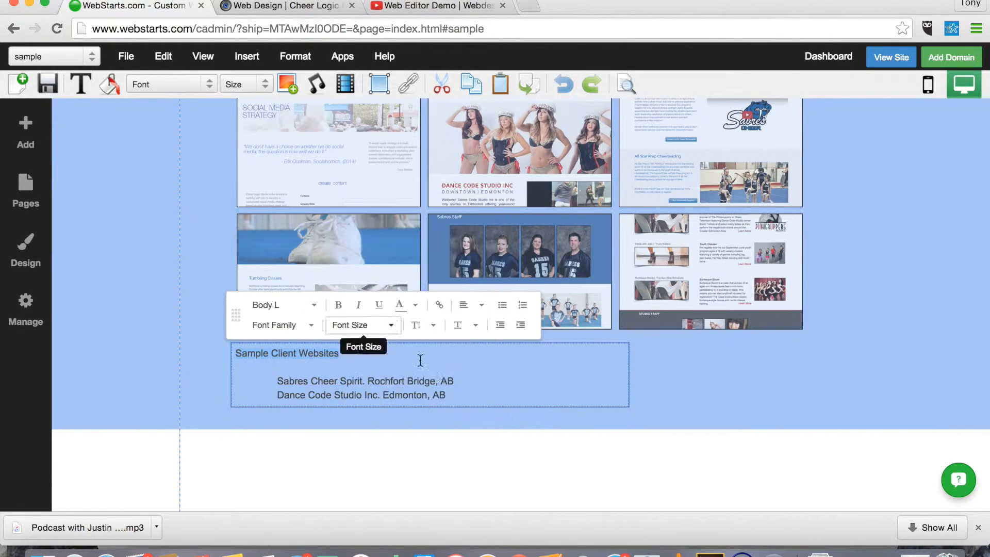
click(501, 442)
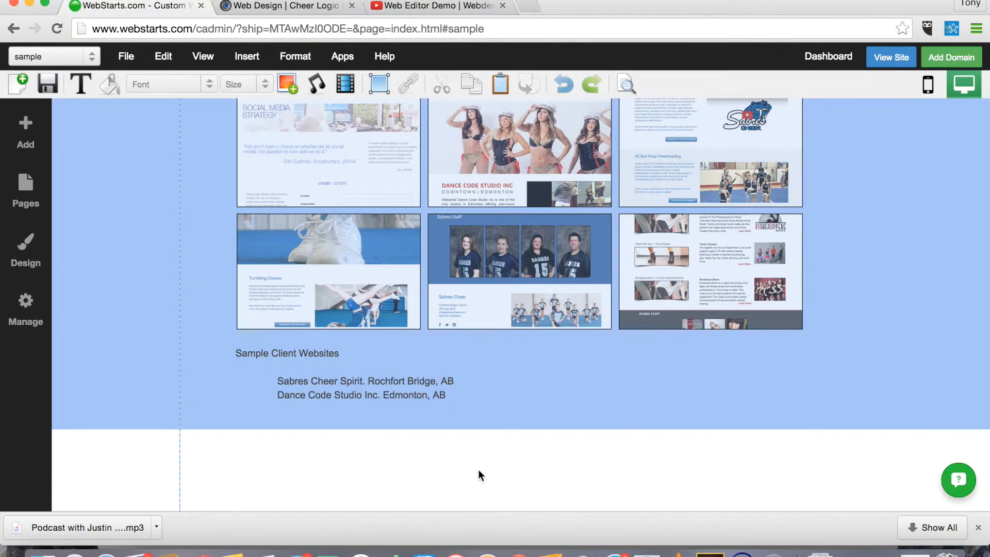
Step: Examine the Design, Build and Plan pricing sections on the published Web Design page
click(312, 7)
scroll(347, 243, down, 10)
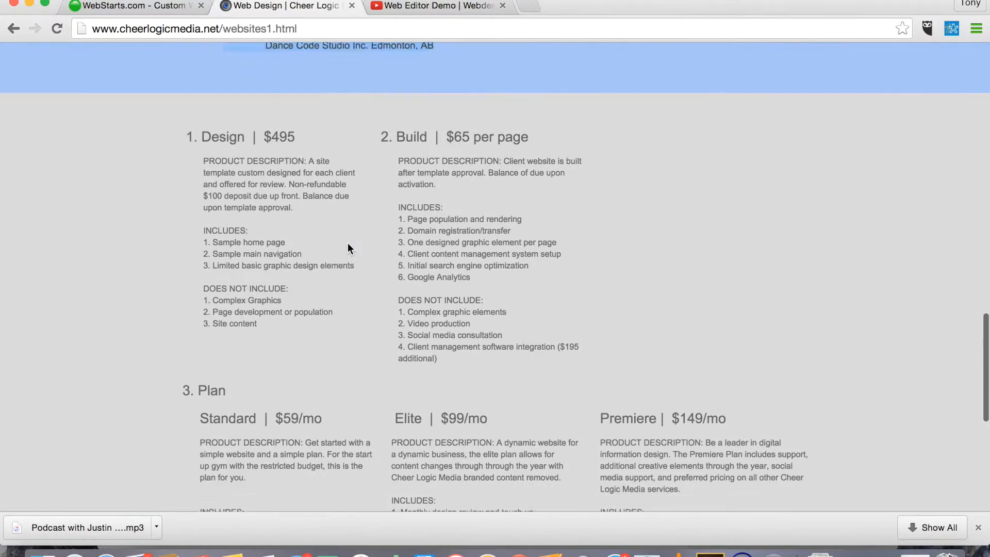
scroll(347, 243, down, 5)
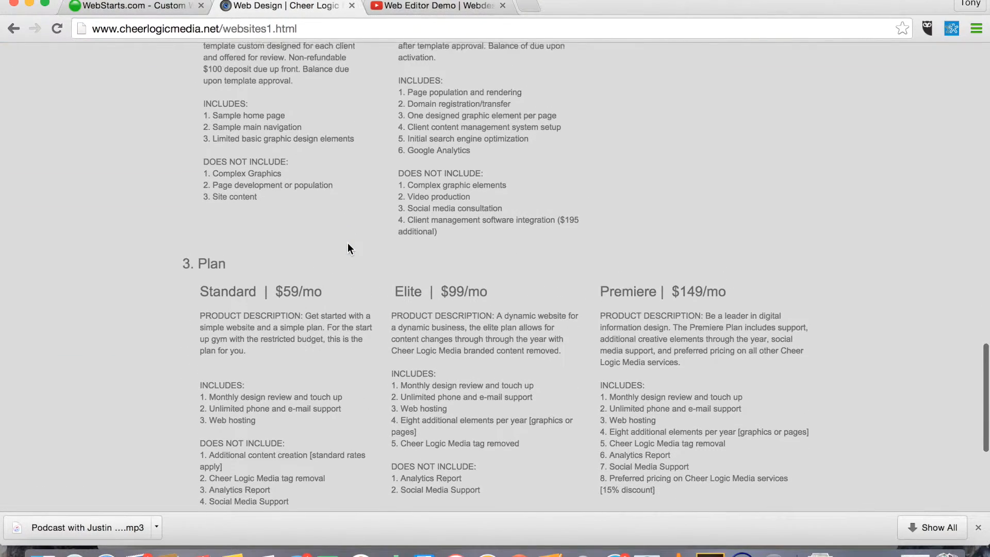
scroll(348, 243, down, 3)
scroll(245, 313, up, 8)
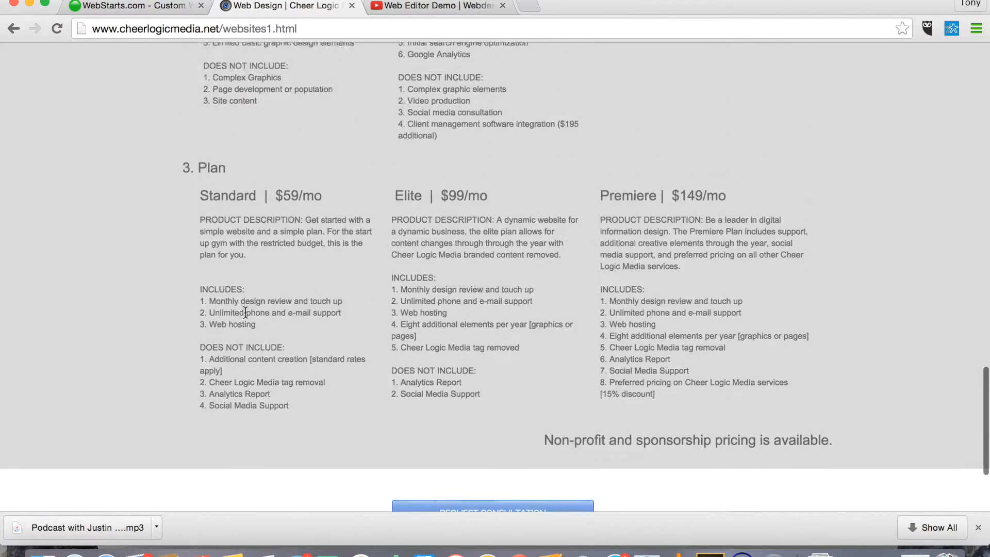
scroll(245, 313, up, 3)
Step: Return to the WebStarts editor and move the footer down to make room below the blue strip
click(151, 8)
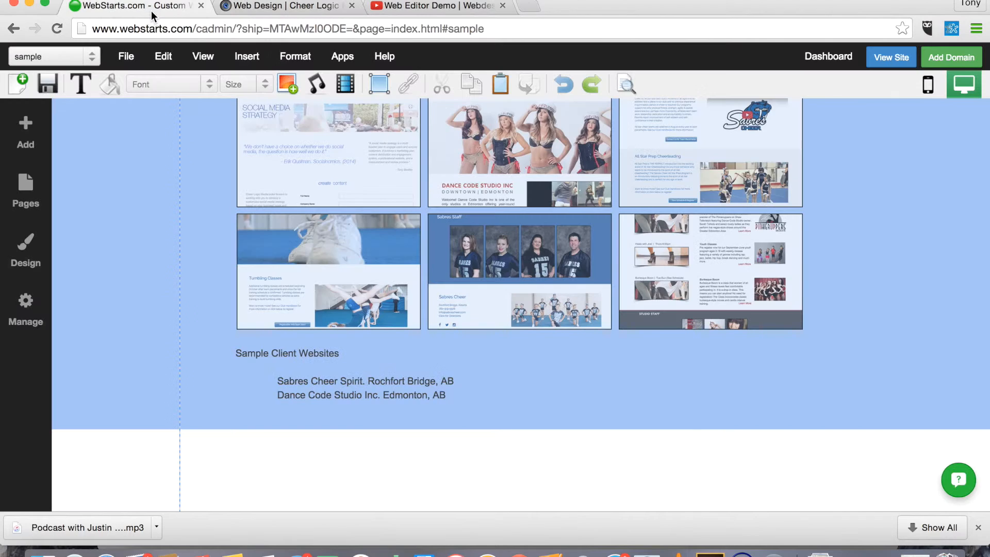
scroll(313, 267, down, 3)
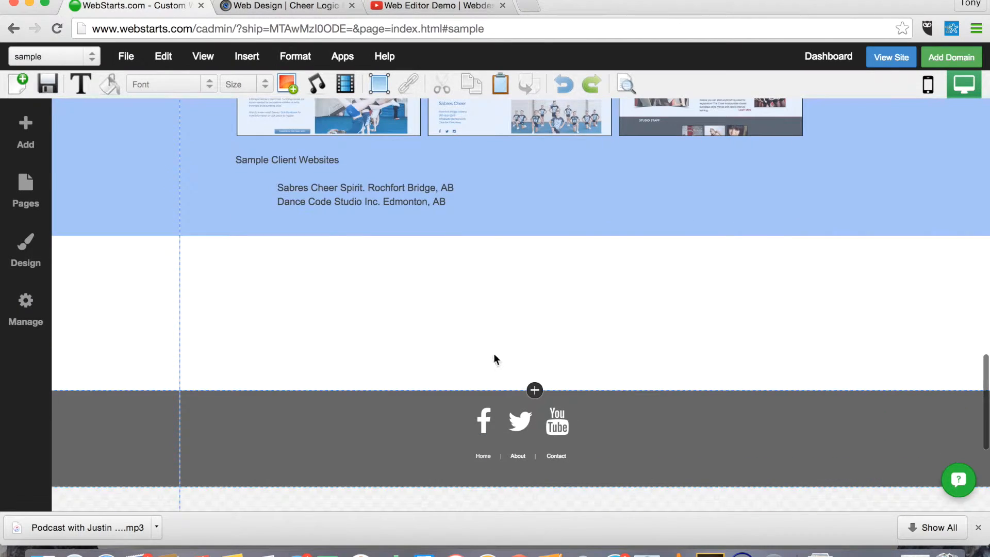
click(534, 391)
scroll(538, 402, down, 5)
scroll(537, 431, up, 6)
Step: Insert a full-width light gray strip directly beneath the blue one and extend its lower edge well down the page
click(379, 84)
click(400, 139)
drag(534, 268, 527, 457)
scroll(527, 457, down, 6)
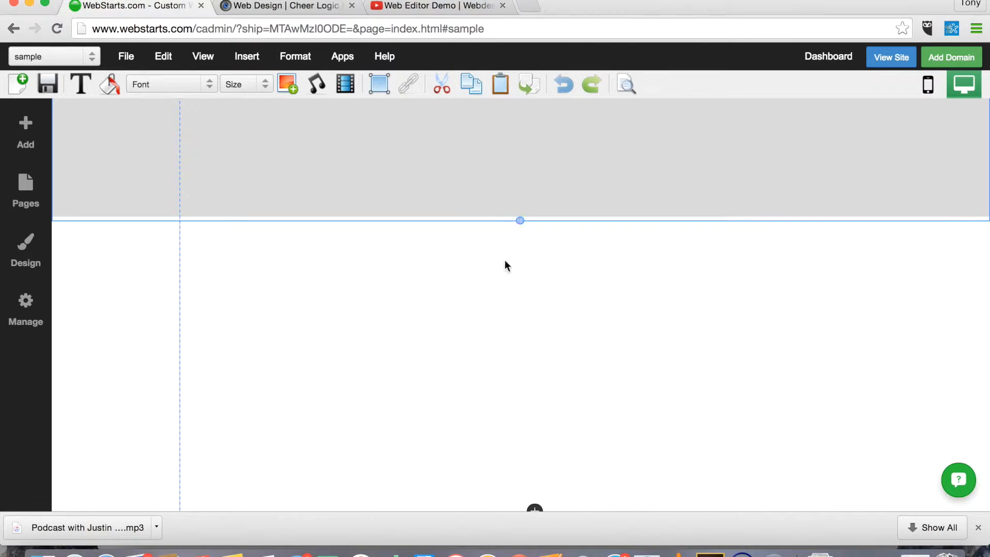
drag(519, 219, 526, 464)
scroll(527, 464, up, 8)
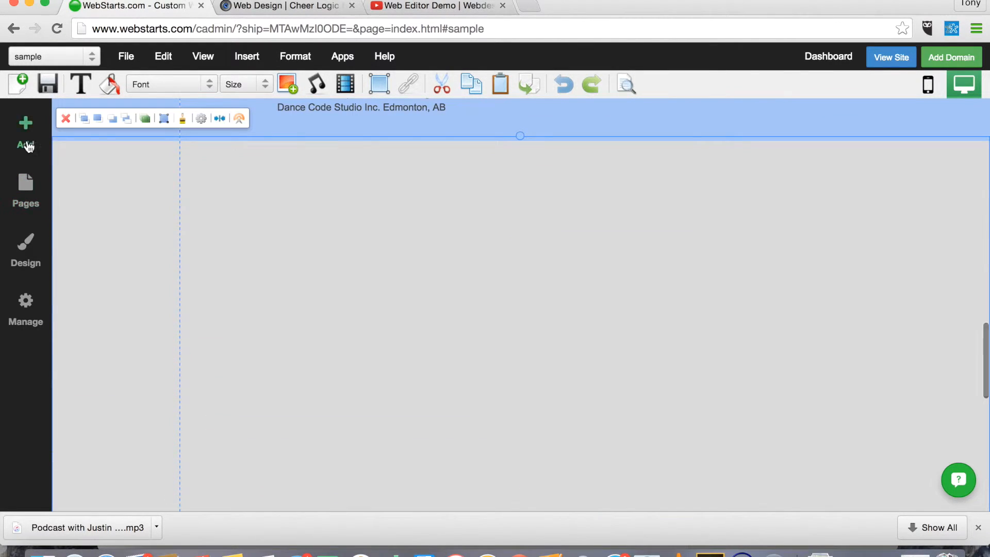
Step: Add a medium heading near the gray strip's upper left corner and a large paragraph directly below it
click(27, 143)
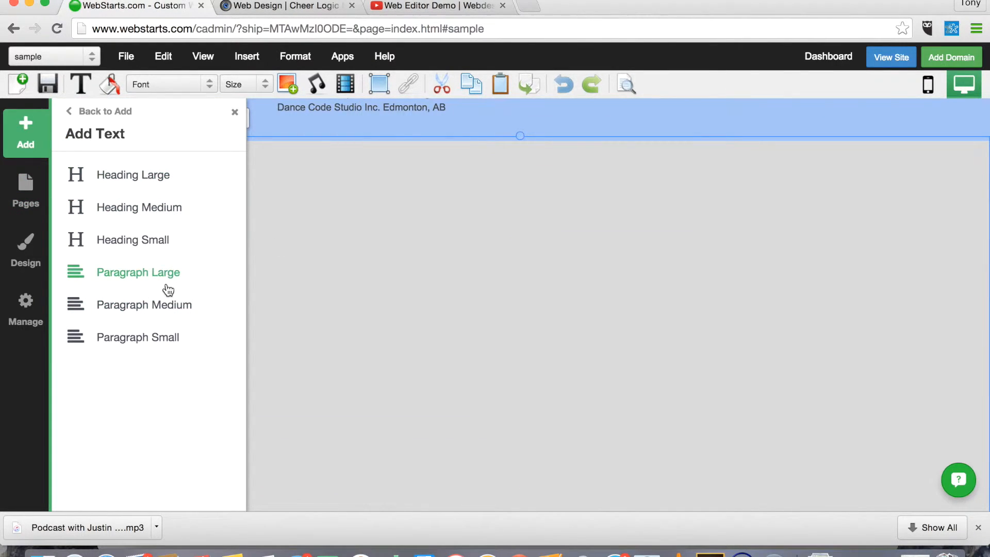
click(154, 214)
drag(298, 194, 279, 210)
click(26, 132)
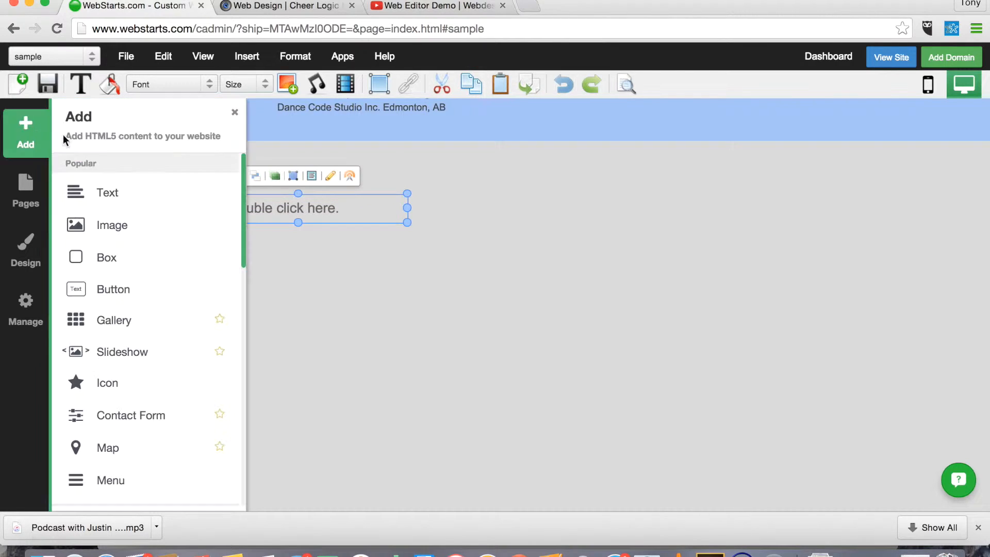
click(119, 224)
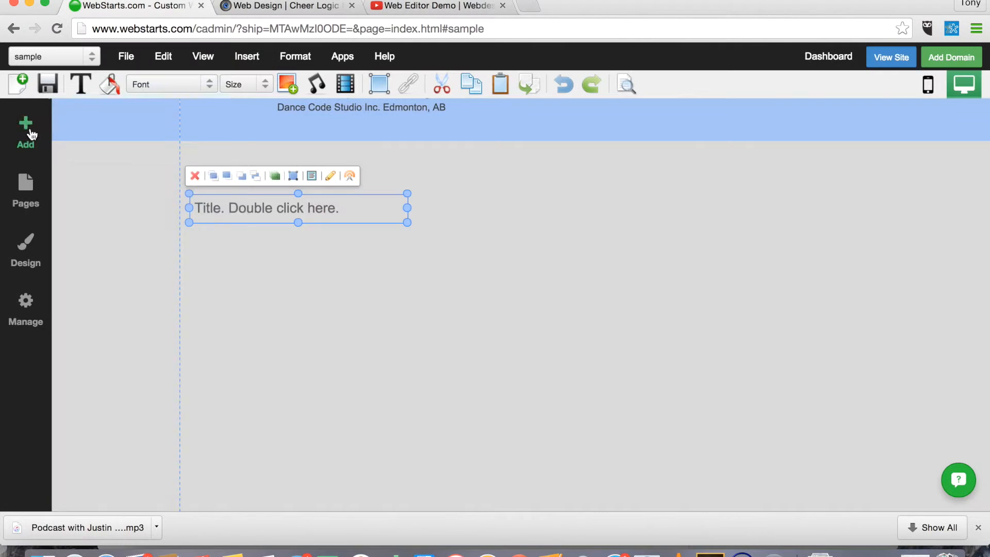
click(31, 132)
click(138, 272)
drag(338, 201, 322, 248)
Step: Replace the gray strip's heading placeholder with "Plan | $495"
double_click(363, 211)
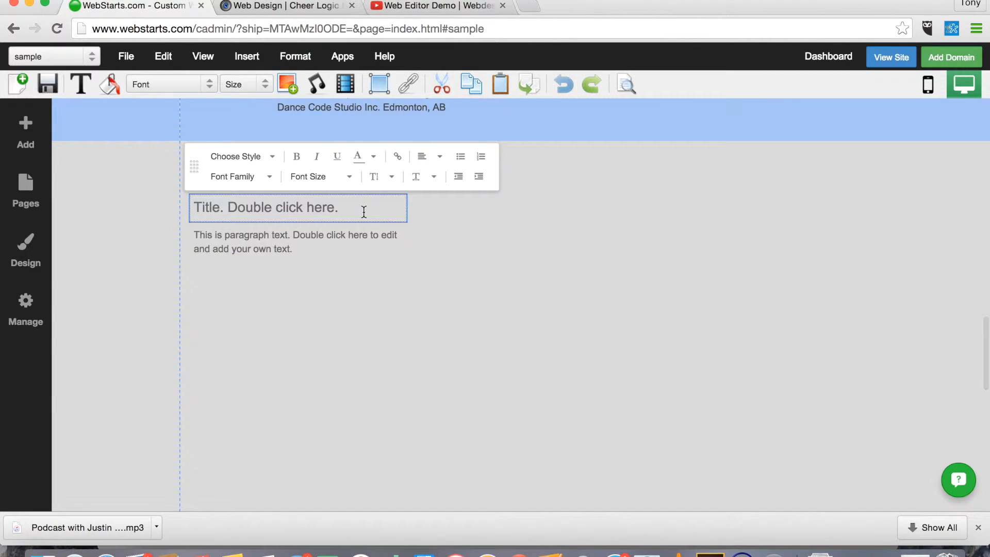
triple_click(364, 212)
text(Plan | $495)
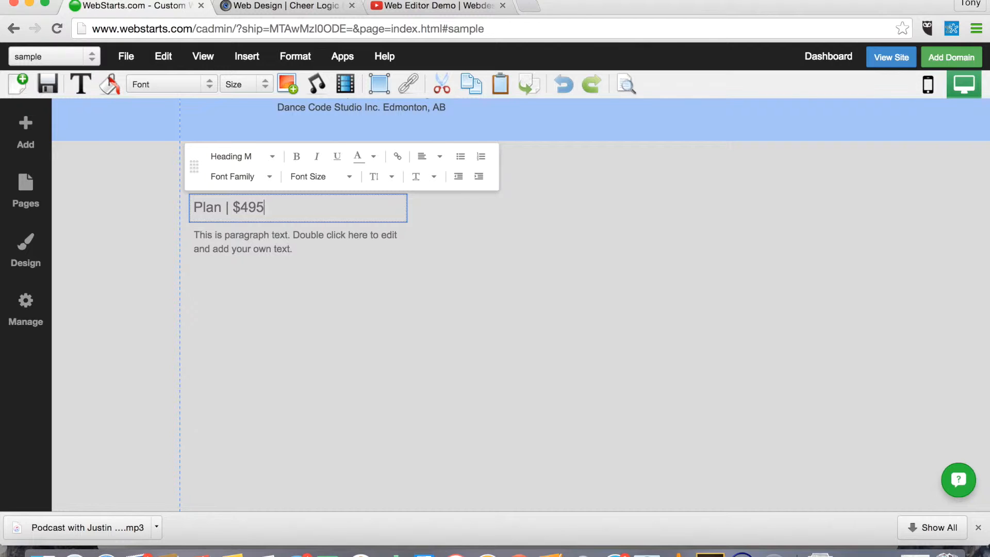
Step: Copy the product description and the included and excluded lists under "1. Design" on the published Web Design page
click(306, 15)
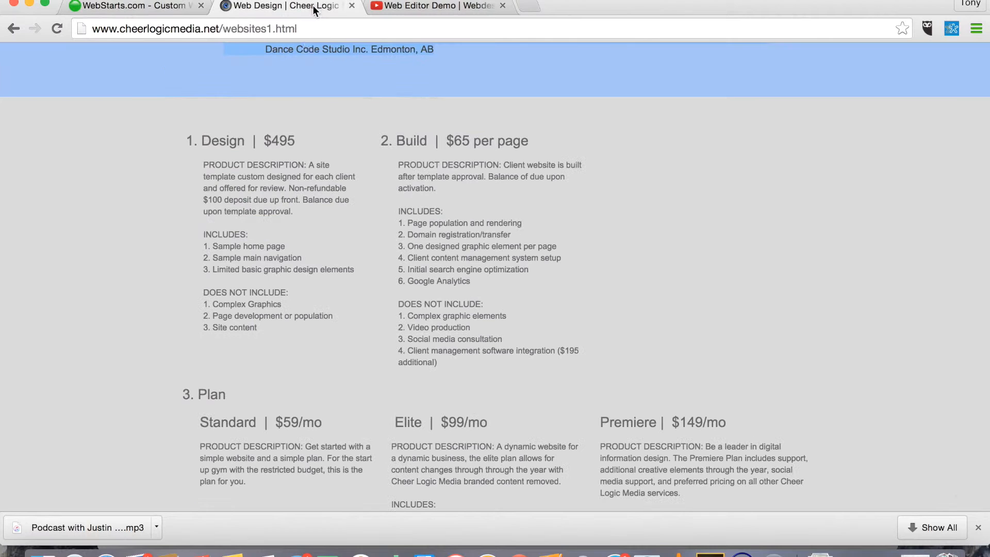
drag(262, 330, 199, 184)
right_click(243, 199)
click(269, 207)
Step: In the WebStarts editor, replace the placeholder paragraph under the "Plan | $495" heading with the copied product description
click(155, 7)
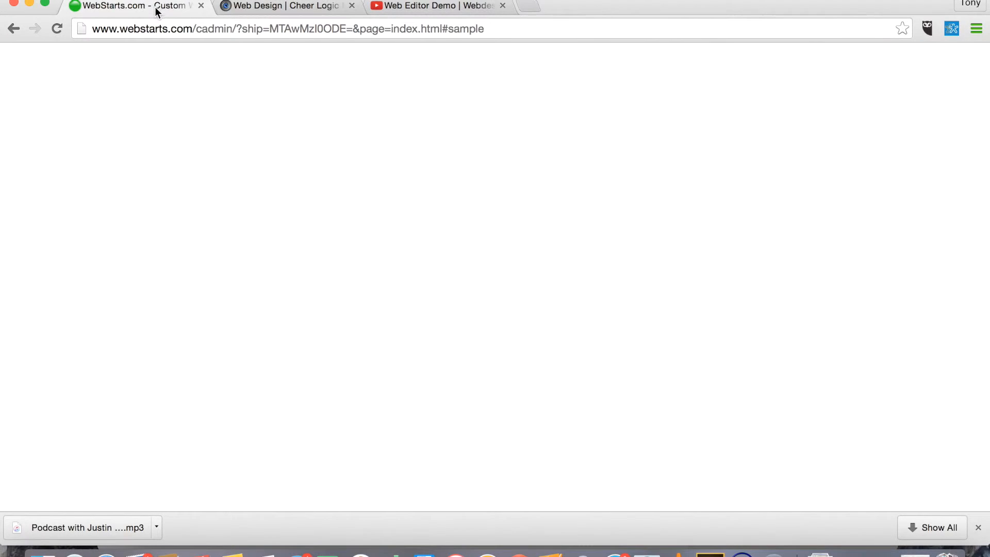
click(299, 251)
double_click(299, 251)
drag(296, 248, 168, 222)
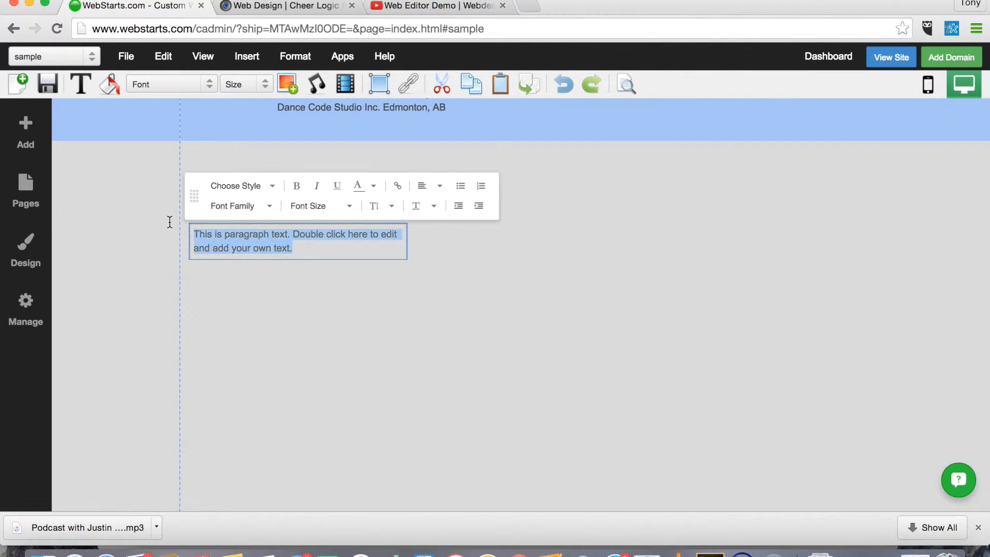
key(ctrl+v)
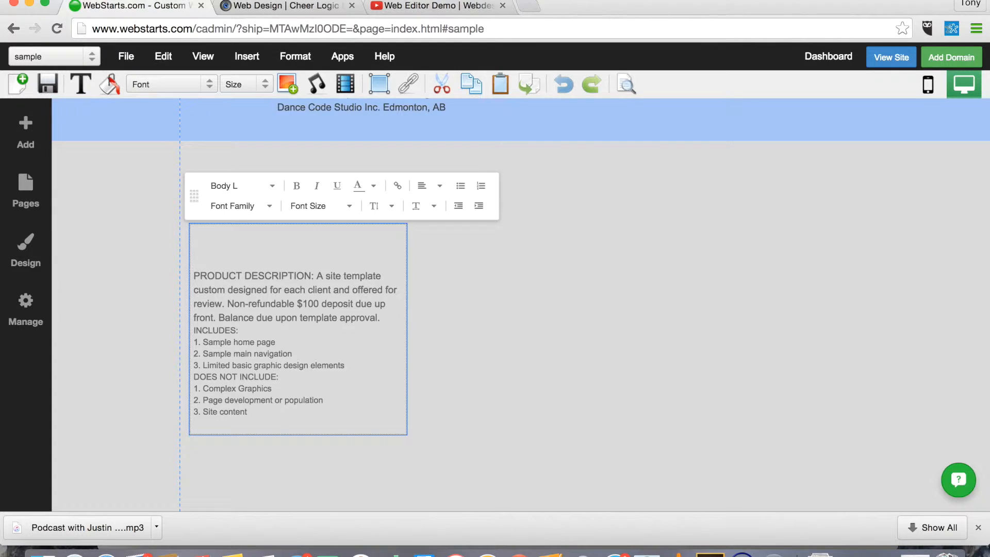
Step: Separate the INCLUDES and DOES NOT INCLUDE lists with blank lines and remove the empty lines above the product description
click(533, 388)
click(205, 279)
double_click(194, 271)
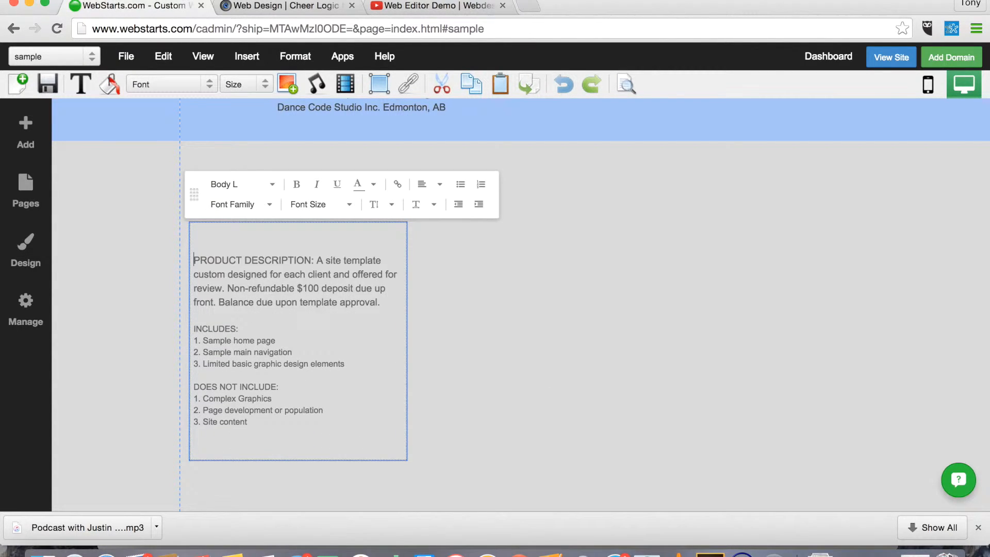
key(BackSpace)
key(BackSpace)
click(422, 253)
Step: Replace "Plan" with "DESIGN" in the "Plan | $495" heading
double_click(227, 202)
drag(222, 203, 144, 196)
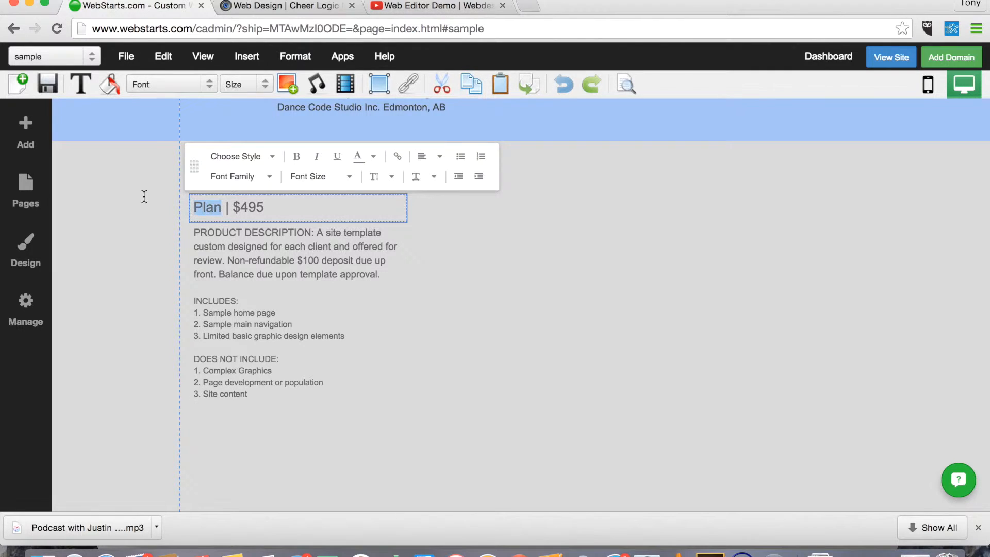
text(design)
key(BackSpace)
key(BackSpace)
key(BackSpace)
key(BackSpace)
key(BackSpace)
key(BackSpace)
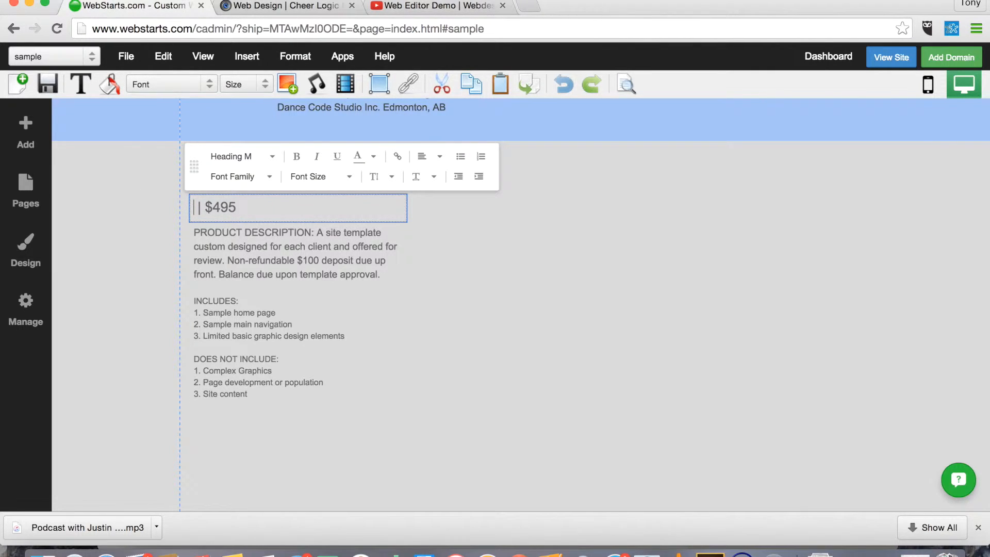
text(DESIGN)
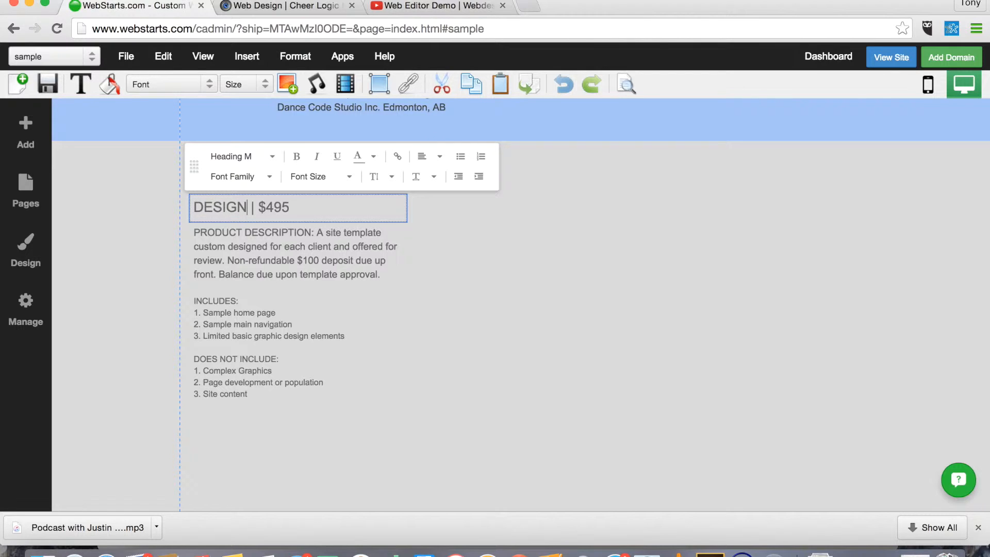
click(485, 354)
Step: Duplicate the DESIGN heading together with its description and place the copy beside the original in the gray strip
click(254, 337)
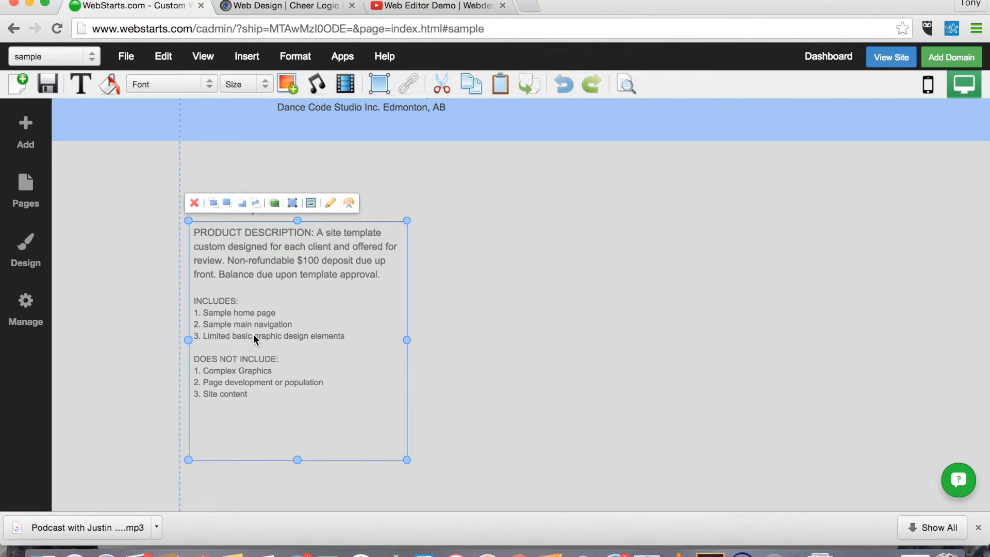
shift+click(374, 203)
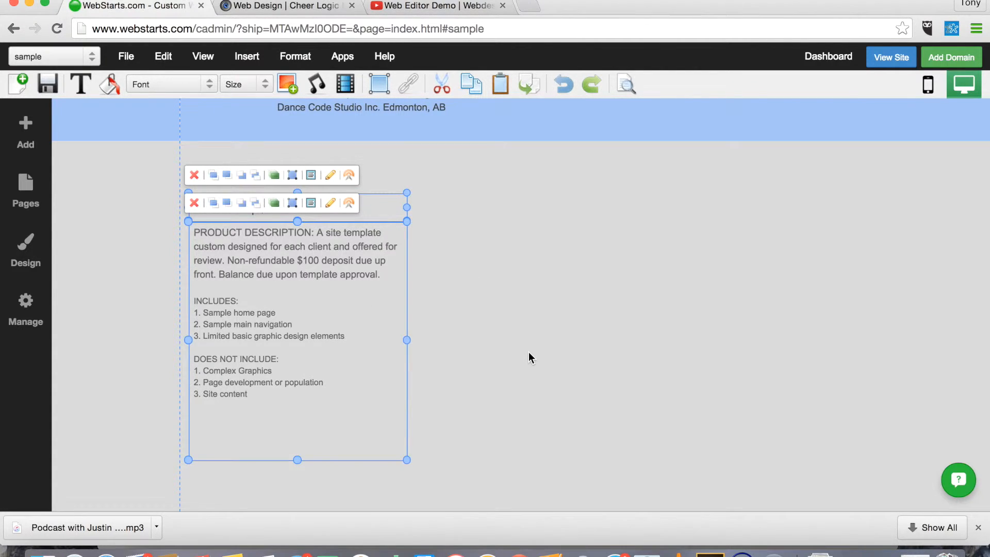
key(super+v)
drag(386, 378, 639, 369)
click(733, 371)
Step: Change the copied block's heading to "BUILD | $65/PAGE"
click(506, 205)
click(506, 207)
drag(506, 206, 453, 204)
text(BUILD)
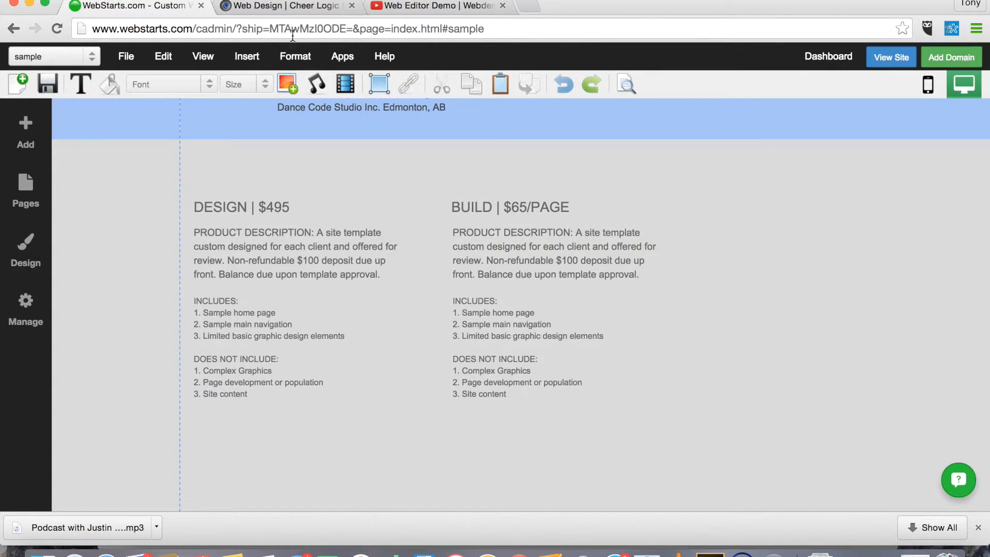
Step: Using the published page's Plan section as reference, paste another copy of the DESIGN block in the WebStarts editor and extend the gray strip downward
click(283, 6)
scroll(507, 301, down, 5)
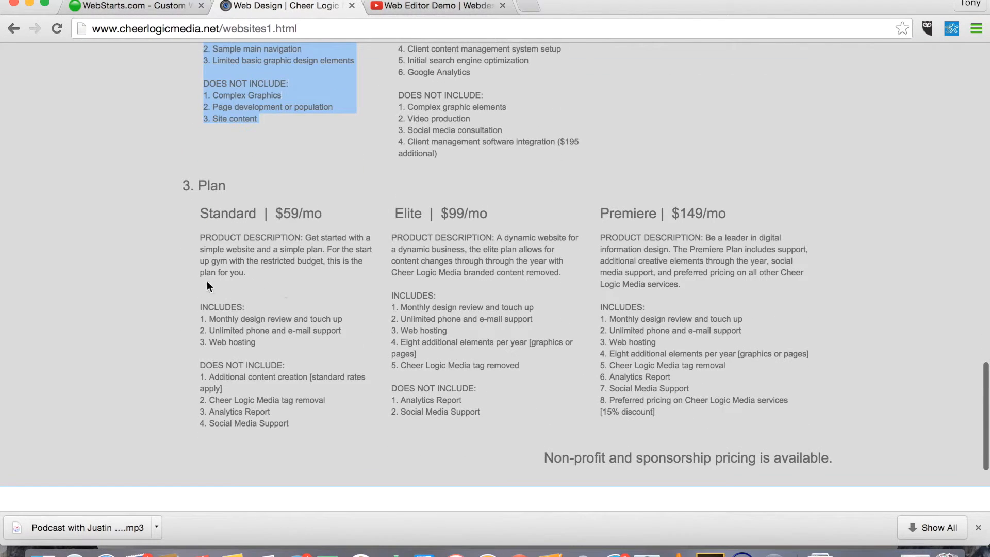
click(163, 7)
scroll(304, 311, down, 2)
click(305, 310)
scroll(333, 314, down, 4)
drag(521, 441, 517, 486)
scroll(504, 427, up, 5)
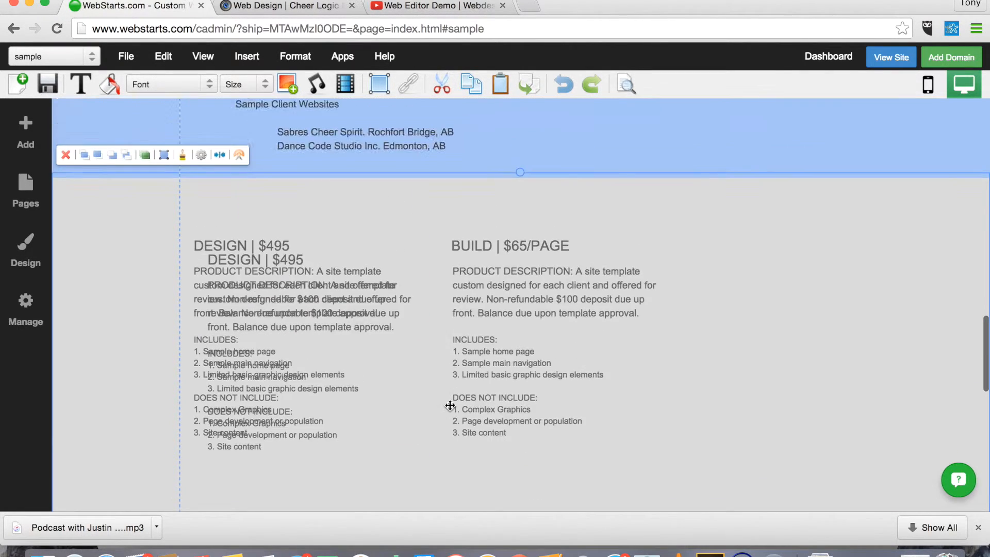
Step: Move the overlapping copy of the DESIGN heading and description below the original block, aligned with its left edge
scroll(450, 407, down, 3)
drag(361, 263, 354, 313)
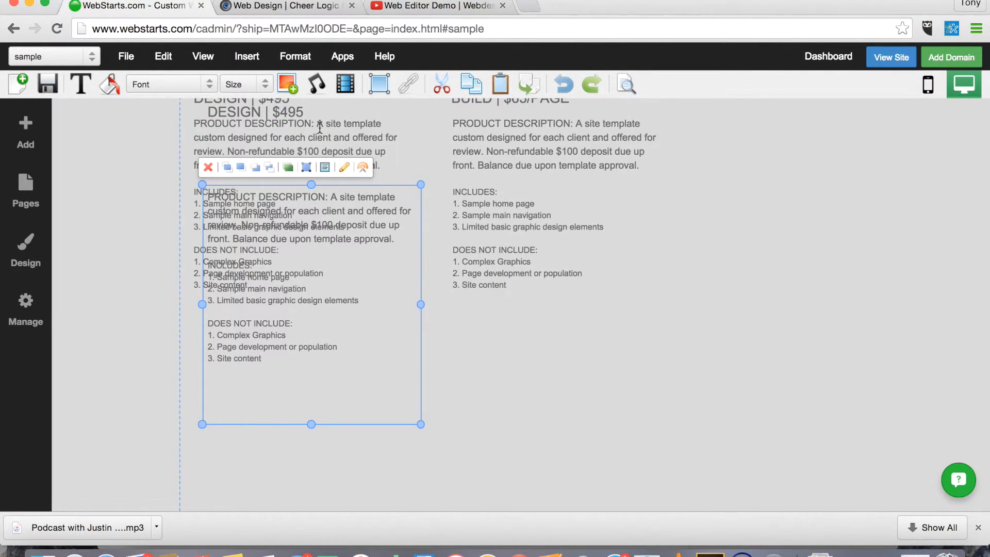
drag(349, 291, 348, 397)
scroll(349, 397, down, 4)
drag(349, 322, 338, 360)
drag(517, 413, 533, 445)
drag(283, 364, 281, 307)
drag(323, 226, 325, 223)
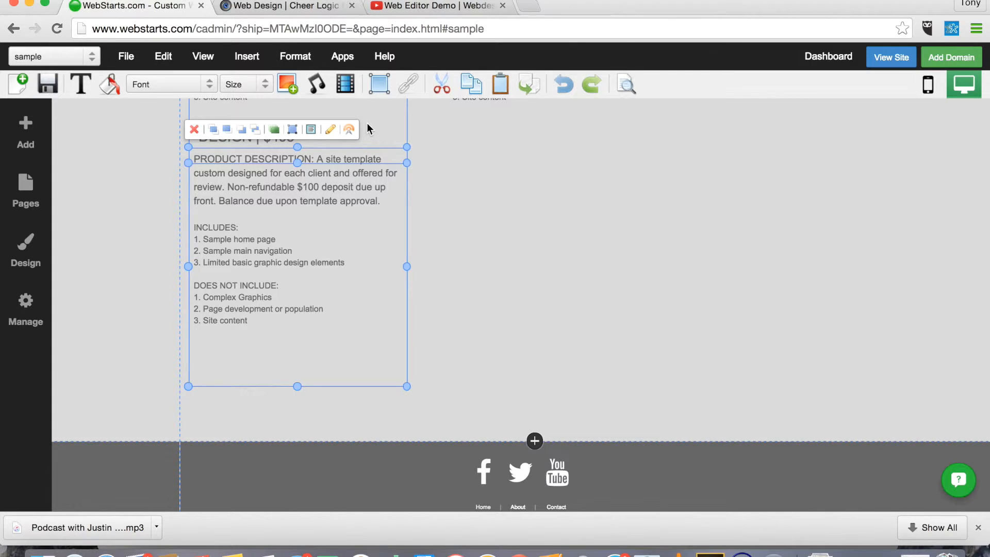
Step: Place two more copies of the lower DESIGN block beside it to form a row of three columns
scroll(587, 140, up, 5)
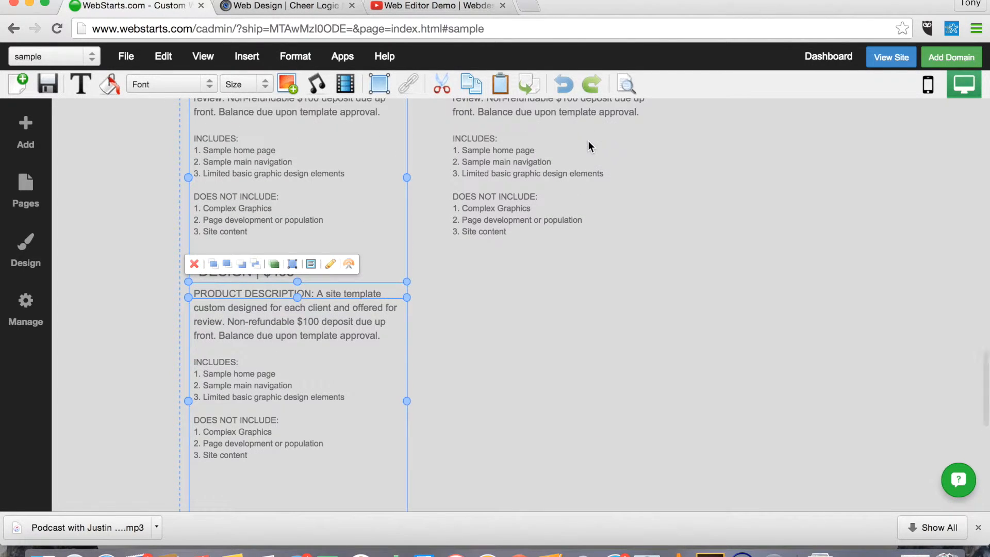
click(492, 273)
click(305, 277)
shift+click(324, 332)
drag(324, 332, 555, 362)
drag(347, 405, 789, 389)
click(665, 194)
scroll(608, 211, up, 3)
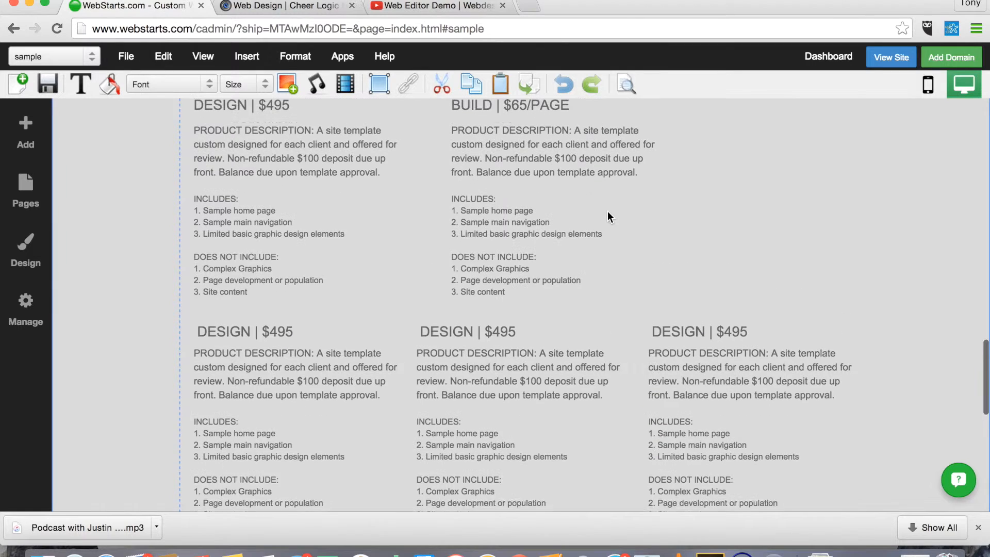
double_click(519, 341)
click(253, 341)
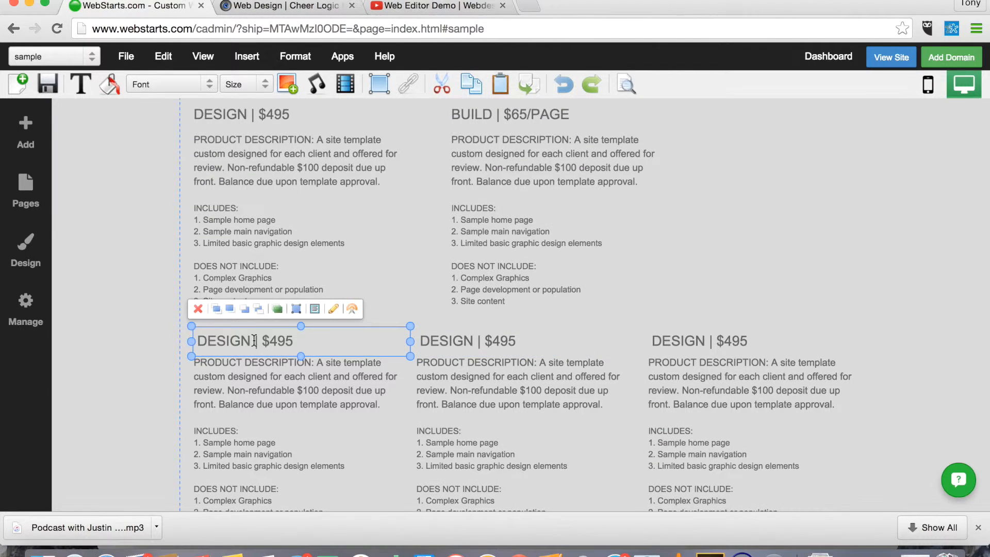
double_click(254, 341)
key(BackSpace)
key(BackSpace)
key(BackSpace)
key(BackSpace)
key(BackSpace)
key(BackSpace)
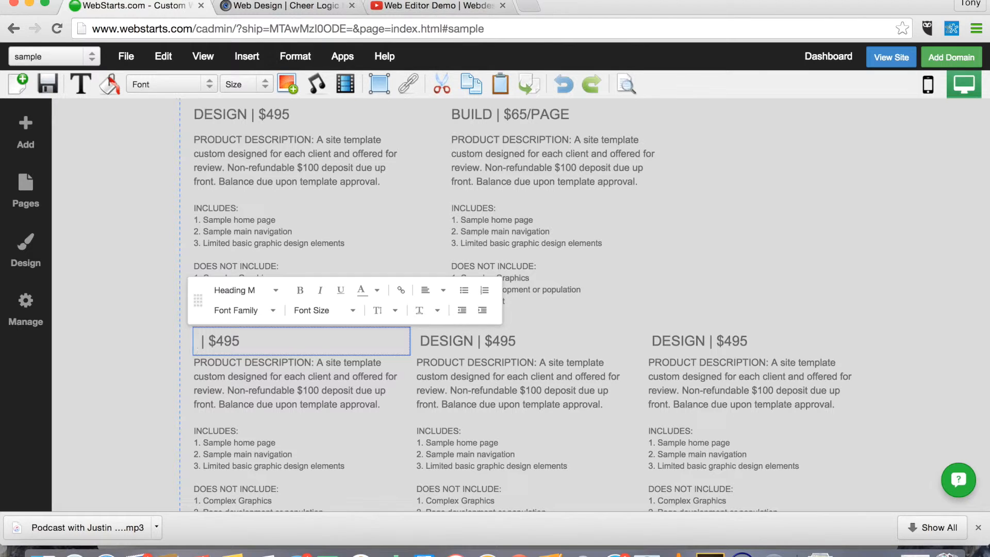
text(DESIGN)
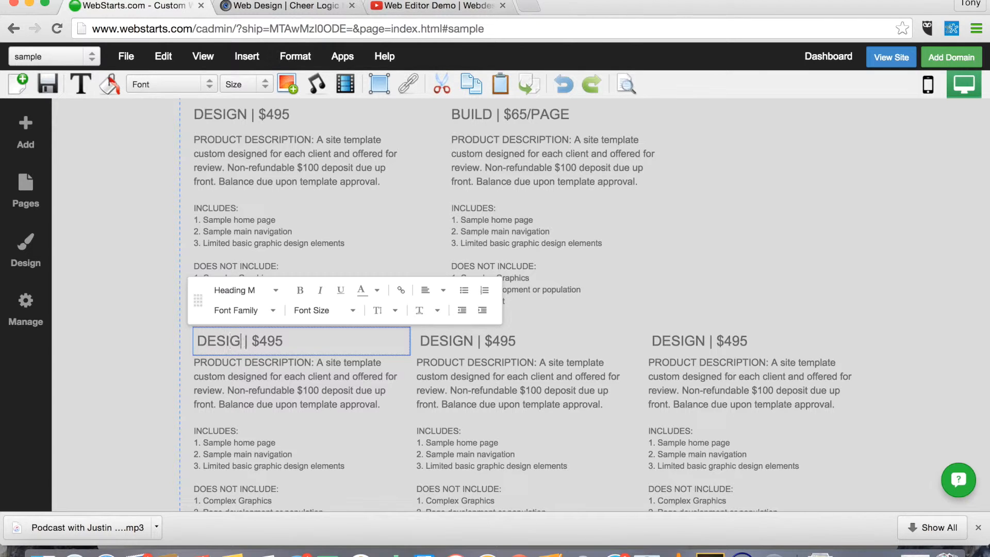
click(663, 292)
Step: Replace "DESIGN" with "ELITE" in the first heading of the lower three-column row
click(245, 342)
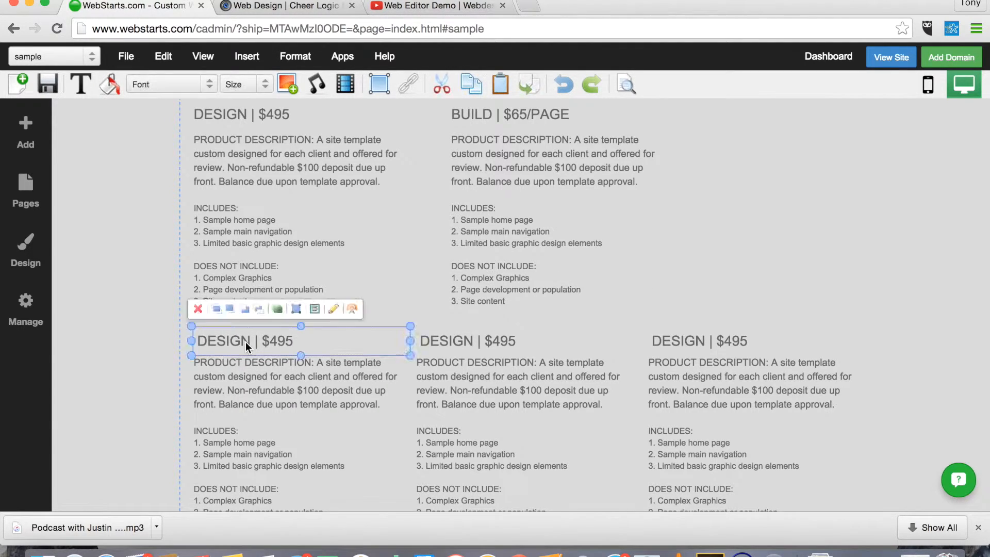
double_click(245, 341)
drag(251, 341, 196, 342)
text(ELITE)
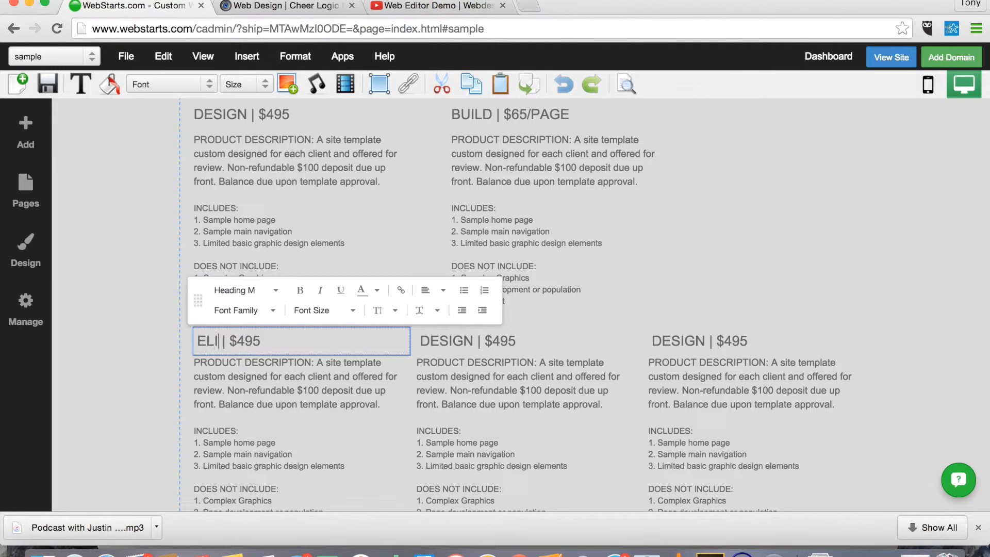
scroll(382, 400, down, 3)
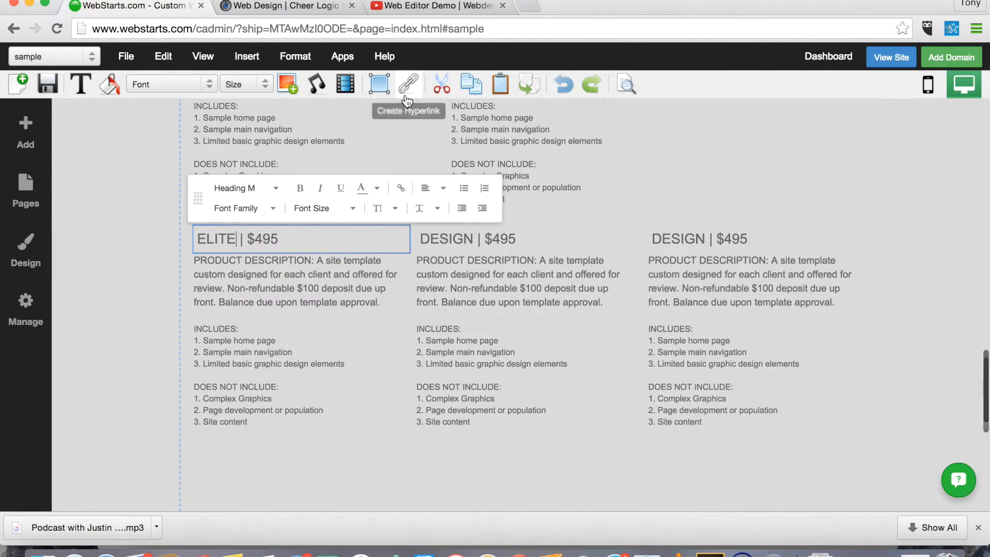
Step: Check the area below the Plan section on the published page, and in the editor leave a white band between the gray strip and footer
click(286, 6)
scroll(320, 222, down, 2)
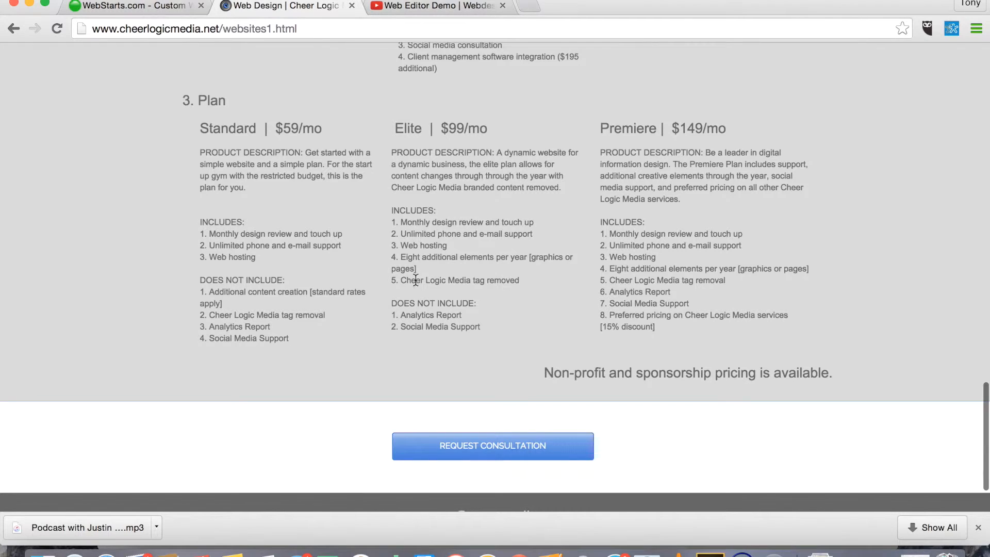
scroll(281, 275, up, 2)
click(164, 12)
scroll(242, 243, down, 6)
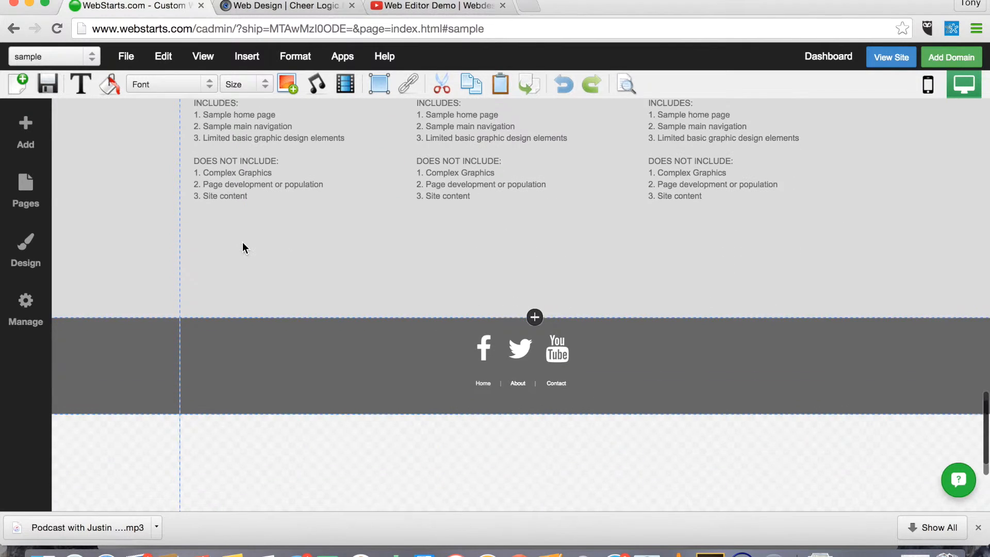
click(534, 291)
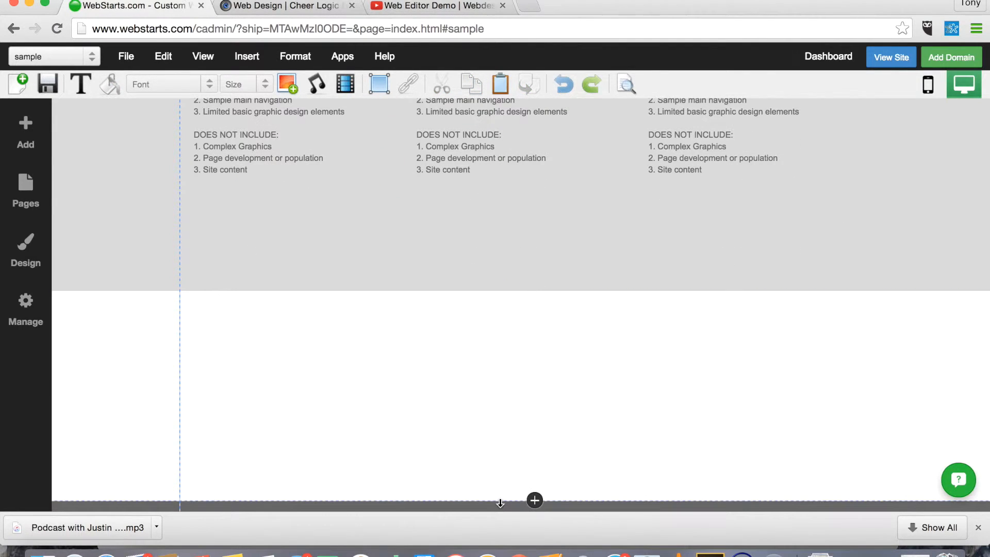
Step: Add a wide blue button in the middle of the white band above the footer
click(26, 133)
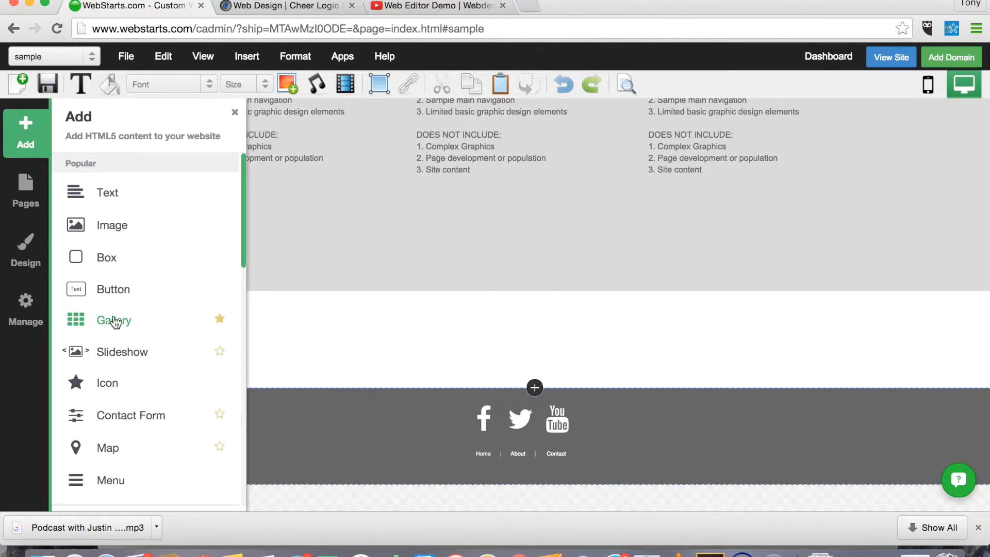
click(113, 288)
drag(291, 210, 652, 329)
click(109, 84)
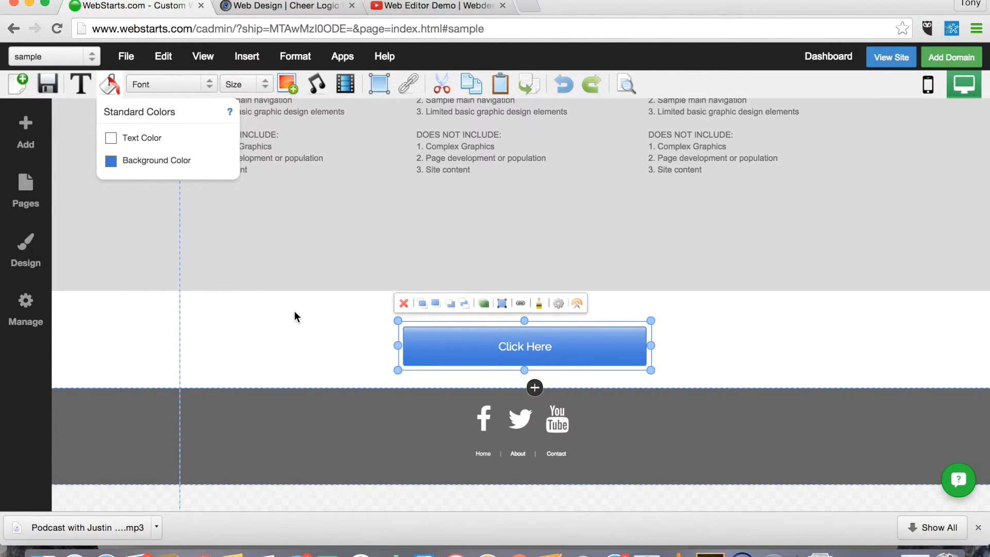
click(574, 352)
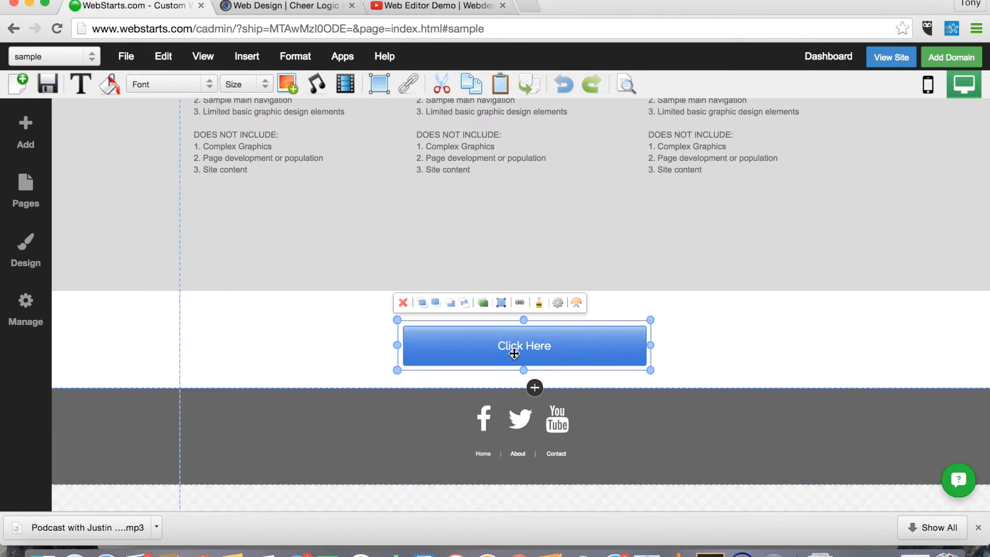
Step: Set the new button's text to "REQUEST CONSULTATION"
click(557, 304)
click(934, 176)
triple_click(934, 175)
text(req)
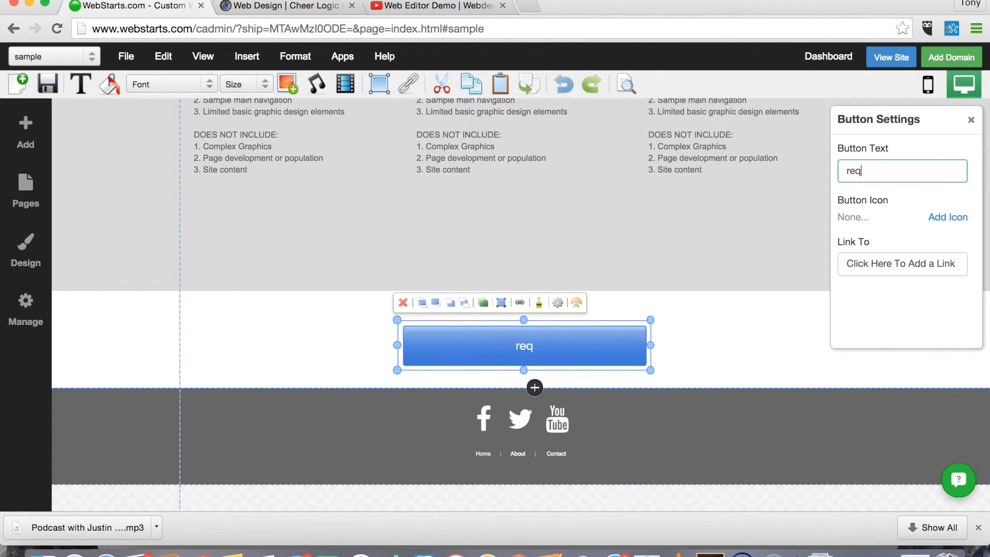
text(uest consultation)
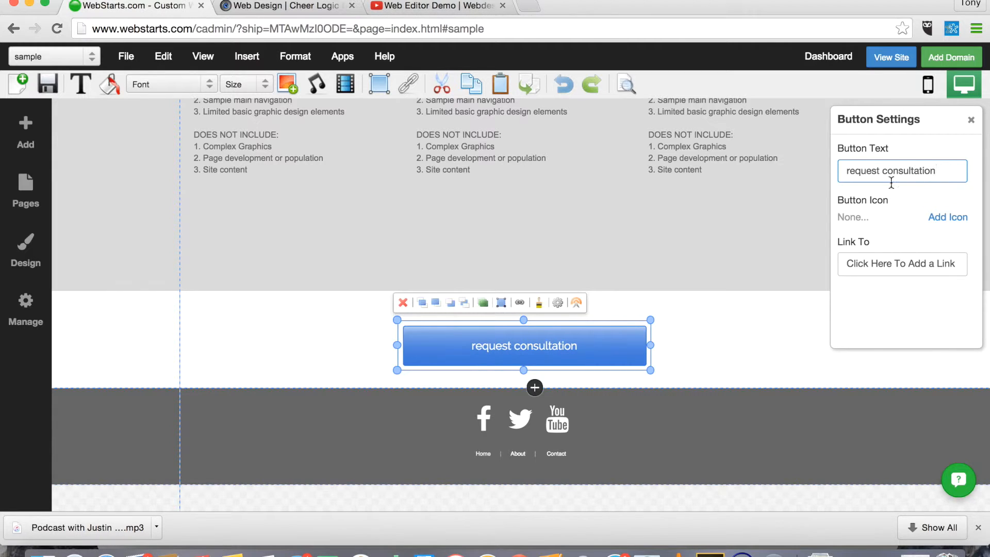
drag(935, 170, 823, 181)
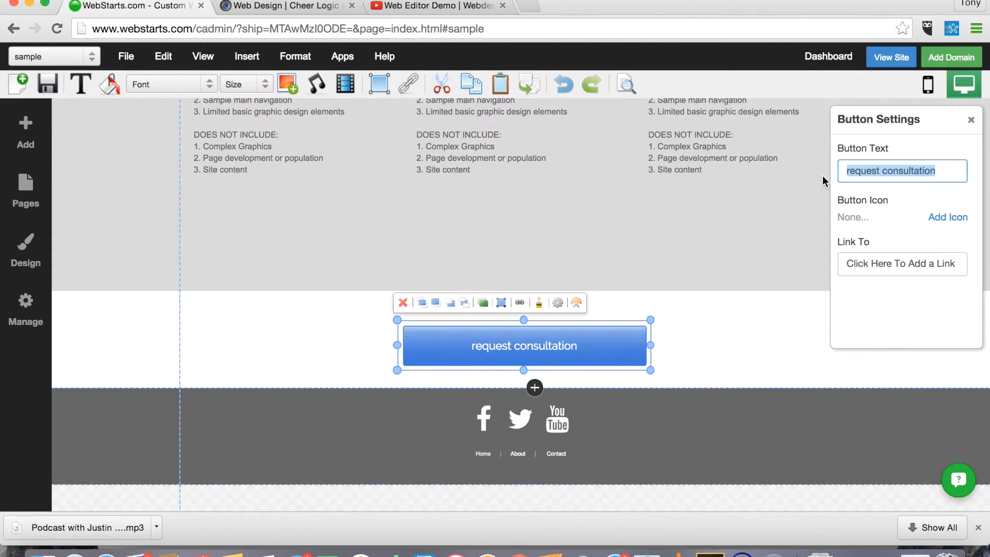
text(RES)
text(UEST CONSU)
text(LTATION)
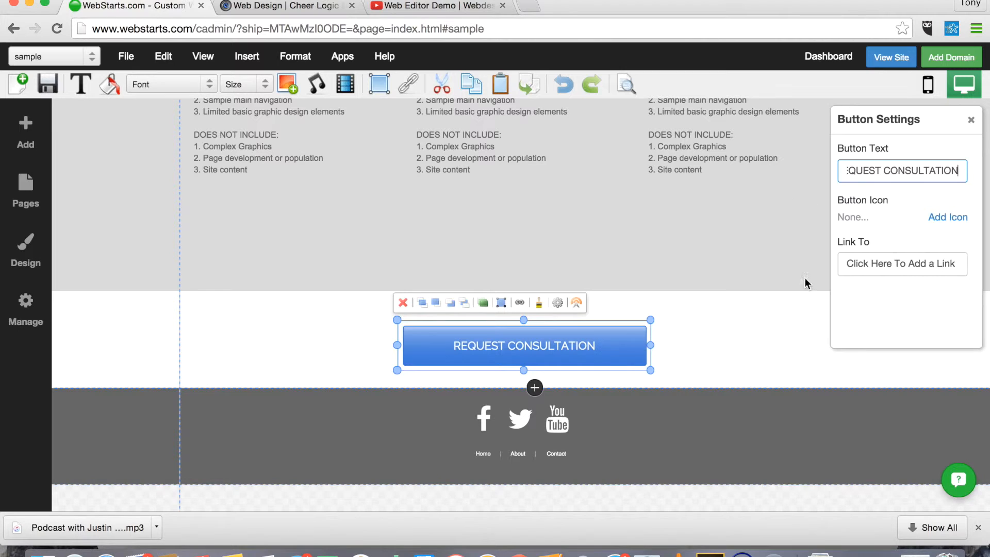
Step: Link the REQUEST CONSULTATION button to the site's Call_to_action page
click(857, 264)
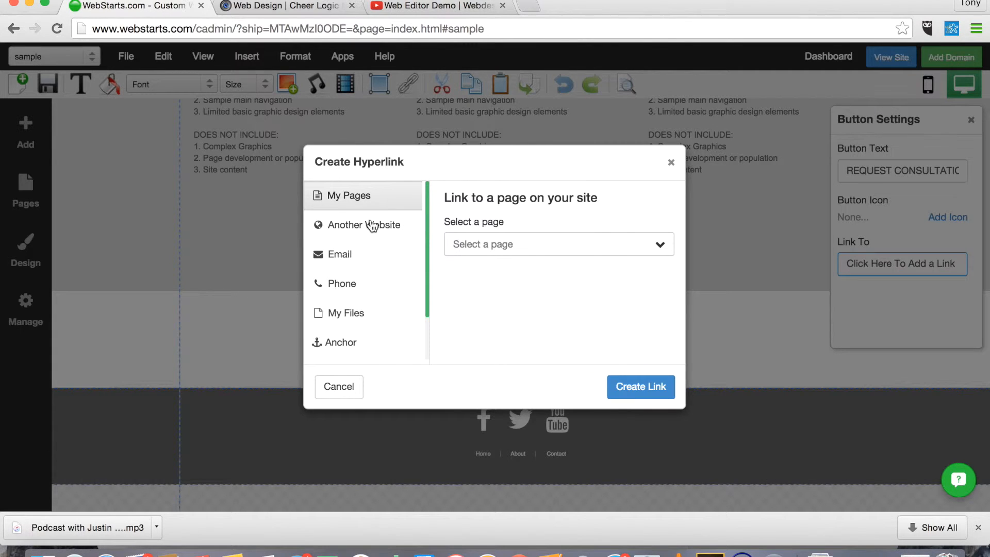
click(519, 253)
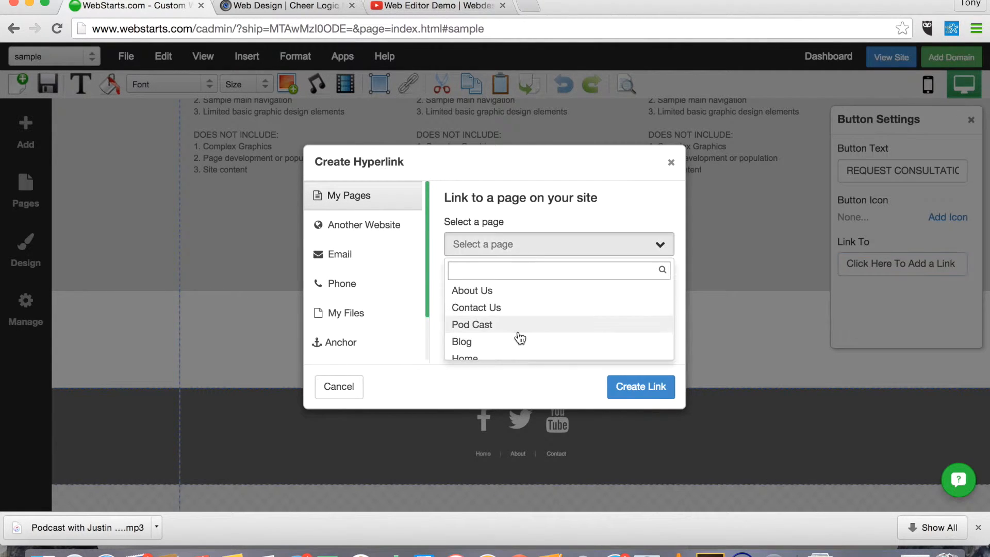
scroll(520, 336, down, 5)
click(512, 354)
click(651, 395)
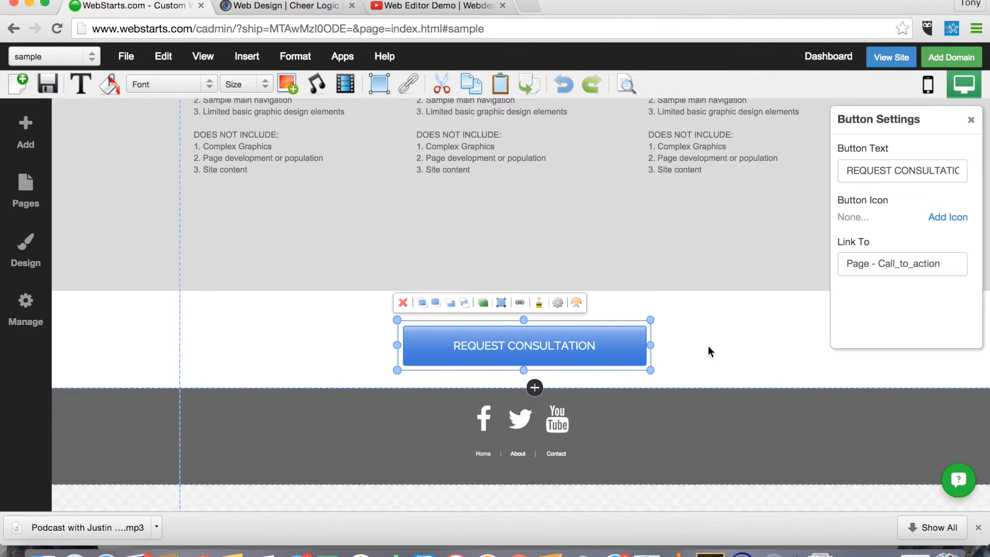
Step: Slim and center the REQUEST CONSULTATION button in the white band, and save the page
drag(524, 356, 522, 353)
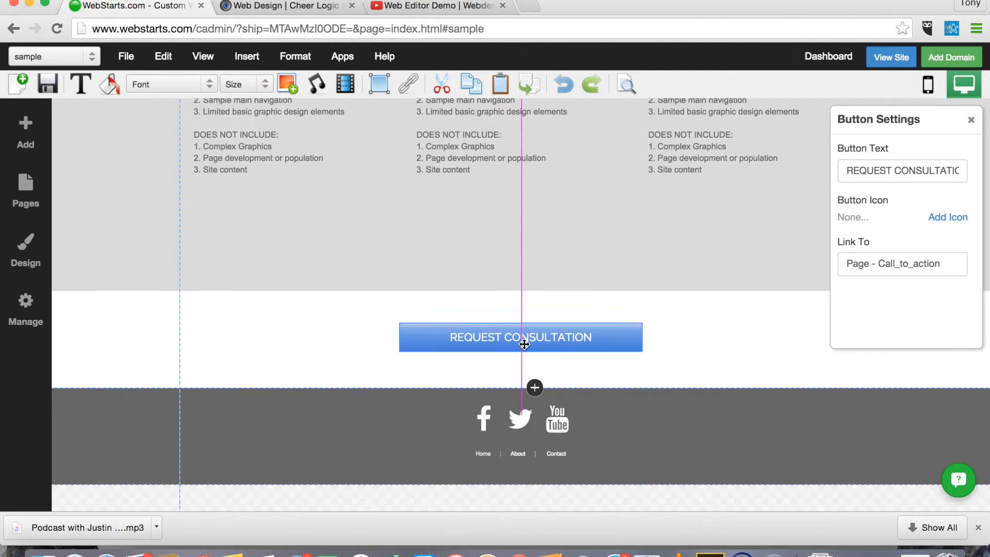
click(353, 389)
scroll(206, 258, up, 3)
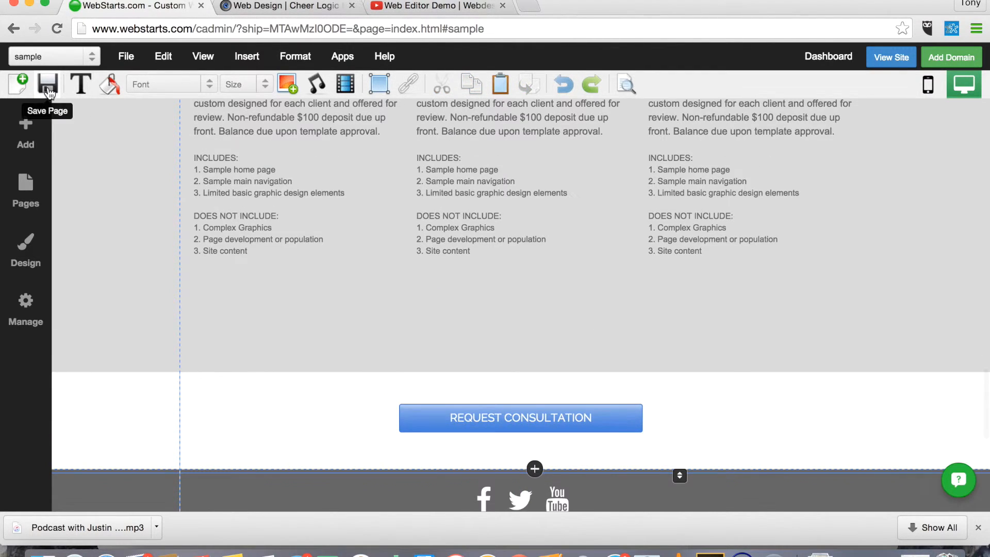
click(48, 86)
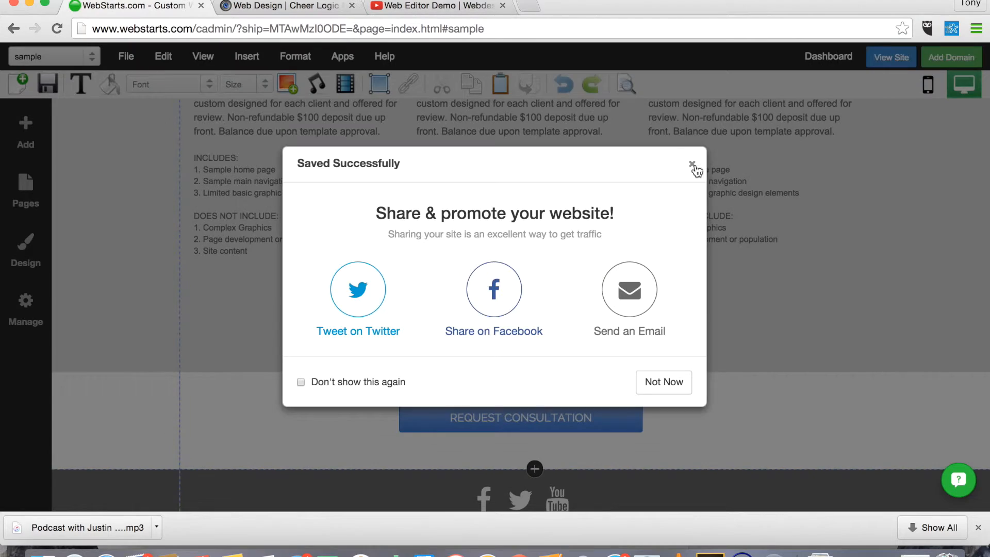
Step: Dismiss the share prompt and look over the finished desktop page from the client links up to the banner
click(692, 164)
scroll(612, 226, up, 10)
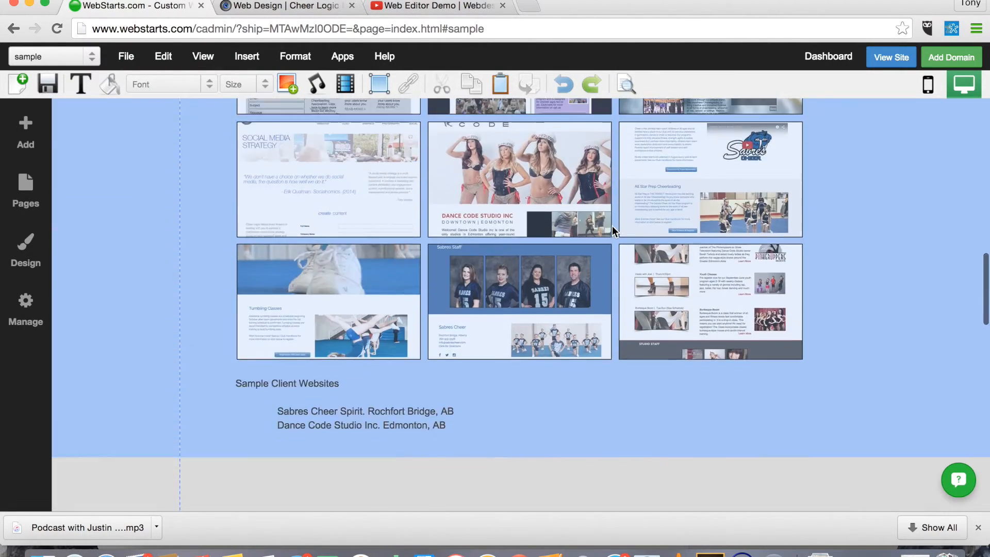
scroll(611, 226, up, 15)
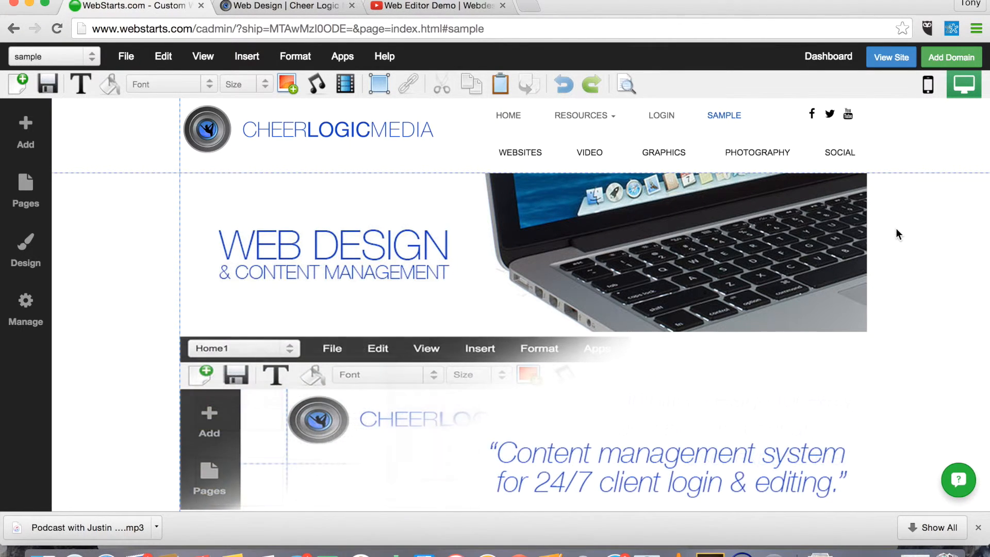
scroll(895, 227, down, 5)
scroll(896, 228, up, 4)
scroll(895, 227, up, 1)
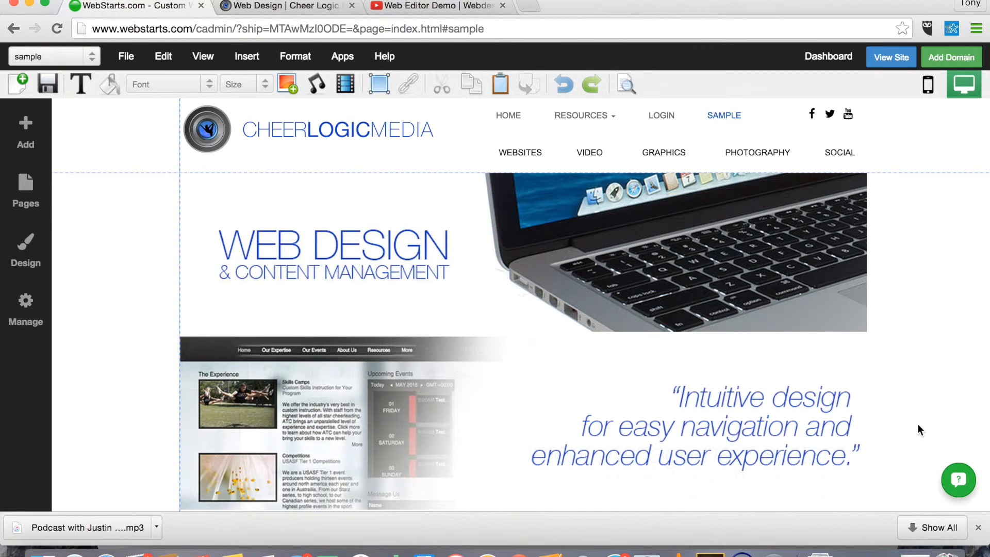
scroll(918, 428, down, 2)
scroll(917, 428, down, 4)
scroll(918, 428, up, 5)
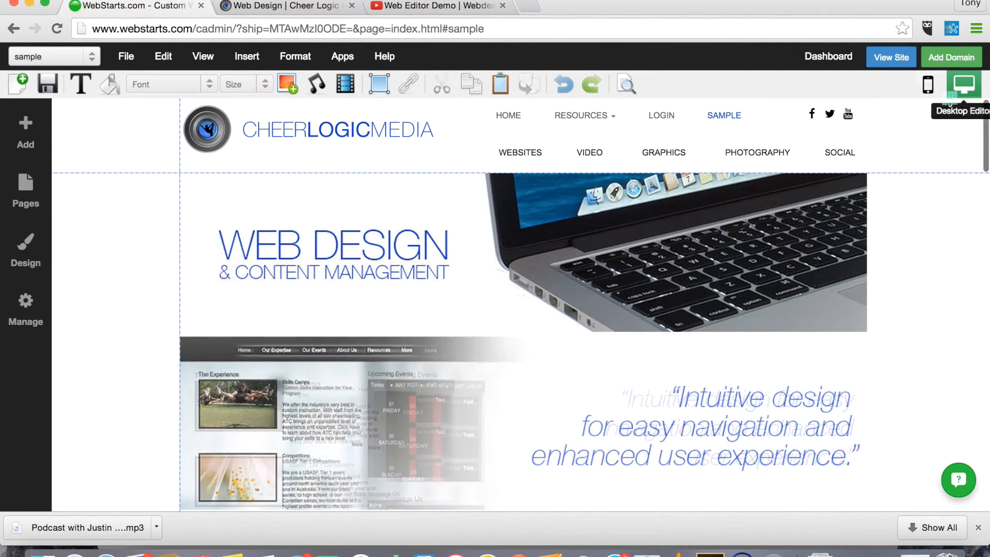
Step: Switch to the mobile editor and check which elements are hidden in the mobile layout
click(927, 91)
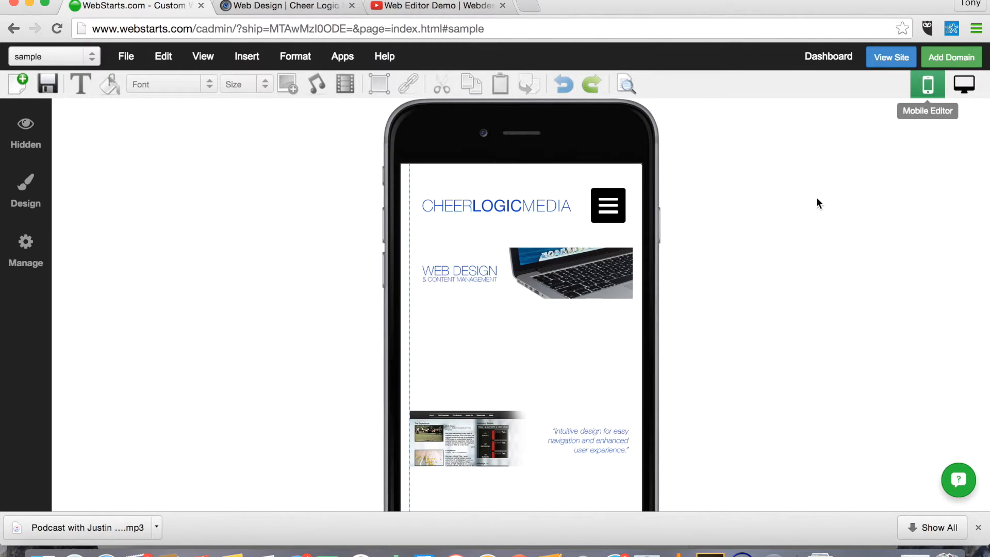
scroll(754, 382, down, 3)
scroll(754, 382, up, 2)
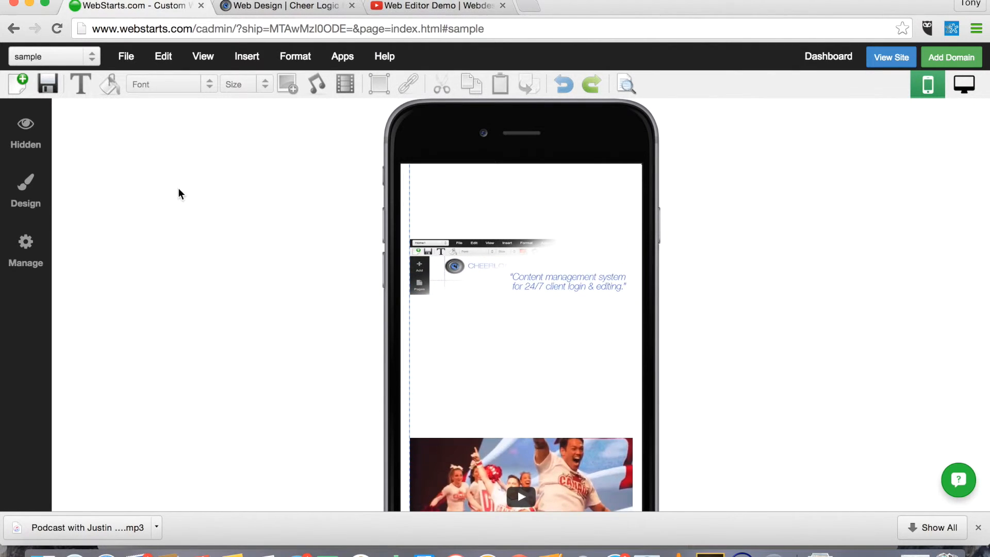
click(30, 142)
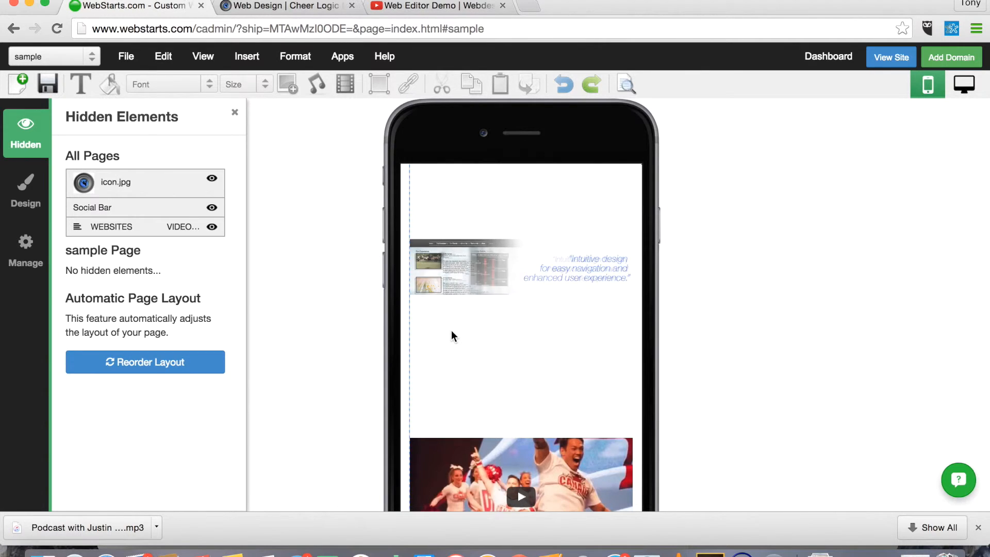
click(377, 401)
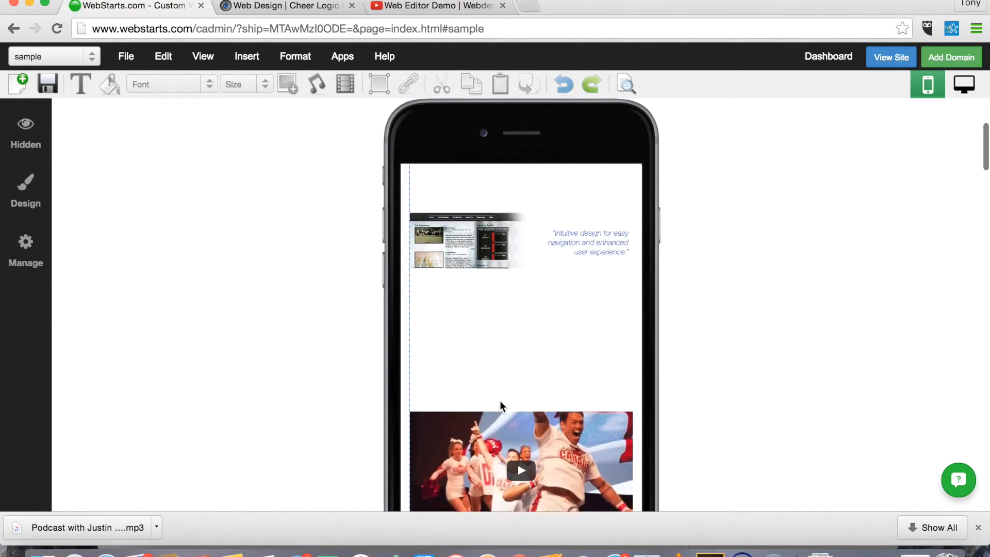
Step: Examine the mobile layout of the sample page from top to bottom and recheck its hidden elements
scroll(499, 400, down, 10)
scroll(500, 400, up, 4)
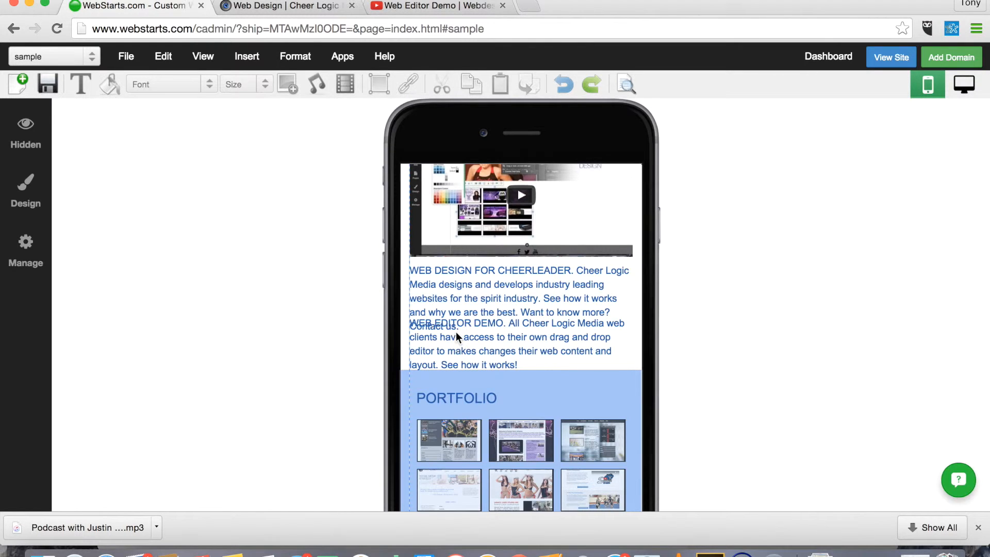
scroll(456, 335, down, 10)
scroll(456, 335, up, 7)
scroll(456, 336, up, 15)
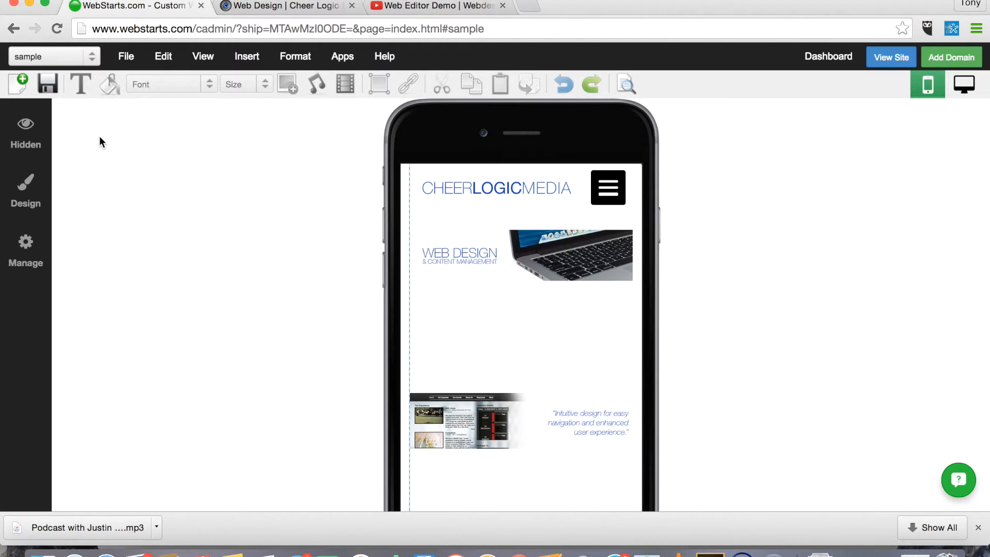
click(25, 133)
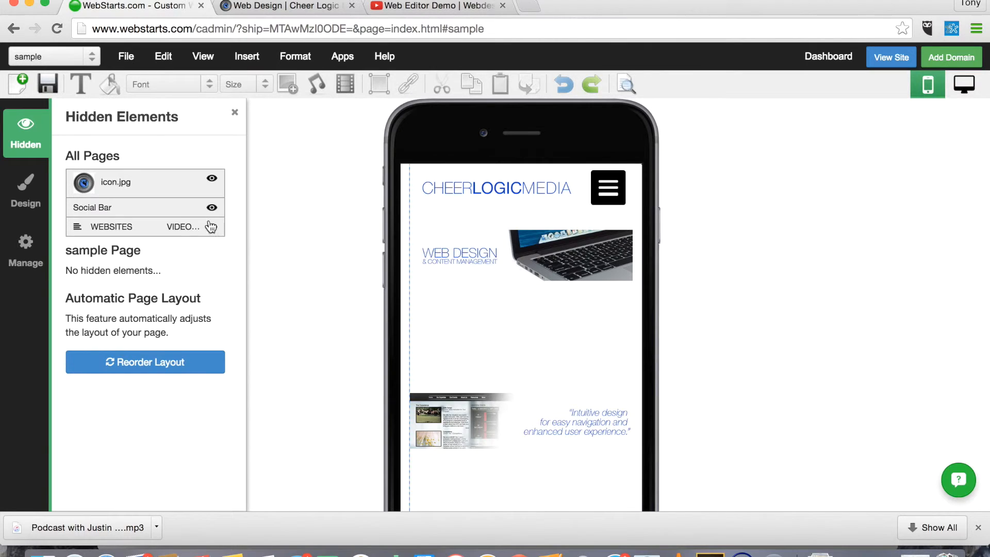
click(445, 338)
Step: Move the slideshow up beneath the Web Design banner and place the cheer video directly below it
drag(489, 419, 487, 313)
scroll(500, 431, down, 5)
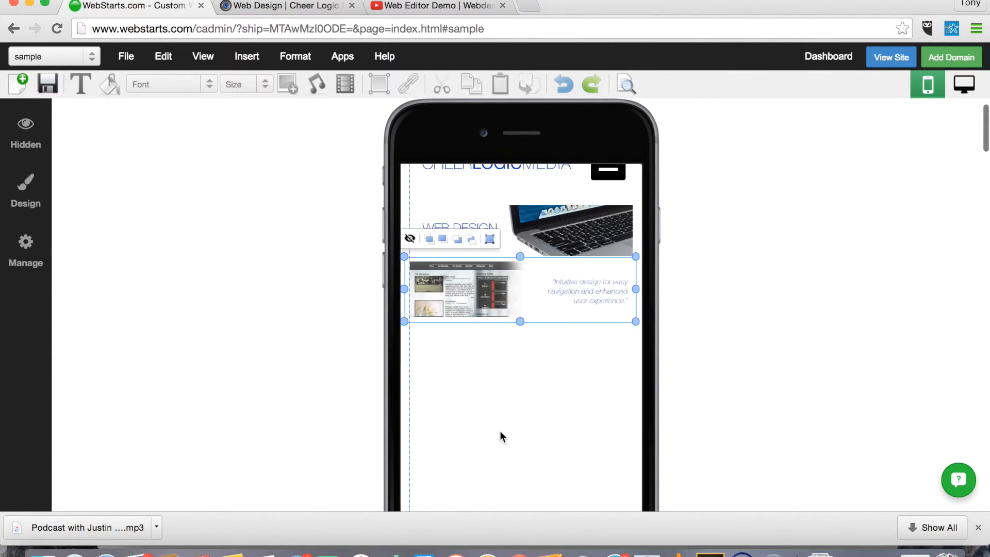
click(500, 431)
drag(499, 431, 487, 231)
scroll(487, 231, up, 3)
drag(479, 339, 462, 333)
Step: Move the web editor video up the mobile page toward the cheer video
scroll(462, 332, down, 5)
click(455, 403)
drag(455, 404, 453, 259)
scroll(453, 259, up, 4)
drag(441, 392, 440, 322)
Step: Move the WEB DESIGN FOR CHEERLEADER text up beneath the cheer video and nudge it to the right
scroll(441, 323, down, 5)
click(457, 444)
drag(457, 443, 447, 283)
scroll(455, 316, up, 4)
scroll(462, 502, down, 1)
key(Right)
key(Right)
key(Right)
key(Right)
key(Right)
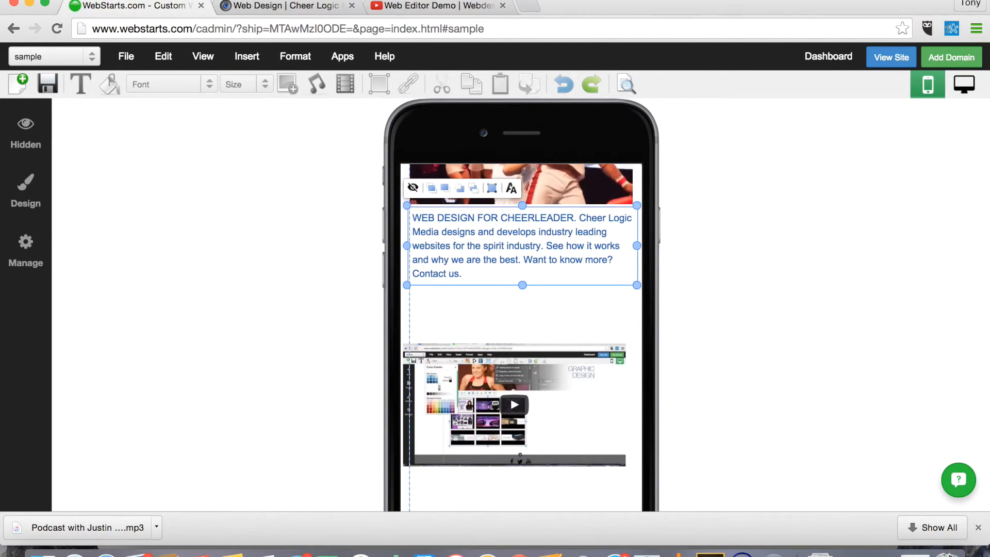
Step: Move the web editor video up under the cheerleader text and place the WEB EDITOR DEMO text beneath it
click(469, 313)
drag(456, 359, 455, 328)
scroll(481, 457, down, 5)
click(482, 457)
drag(481, 458, 482, 270)
Step: Reduce the Sample Client Websites text to 12px and move it up beneath the portfolio gallery
scroll(524, 378, down, 10)
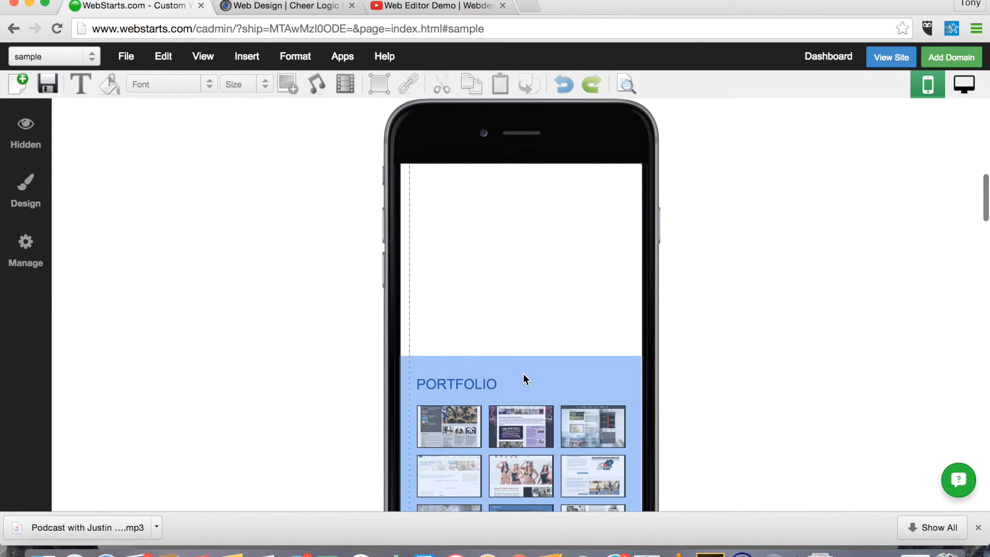
scroll(520, 417, down, 3)
click(513, 457)
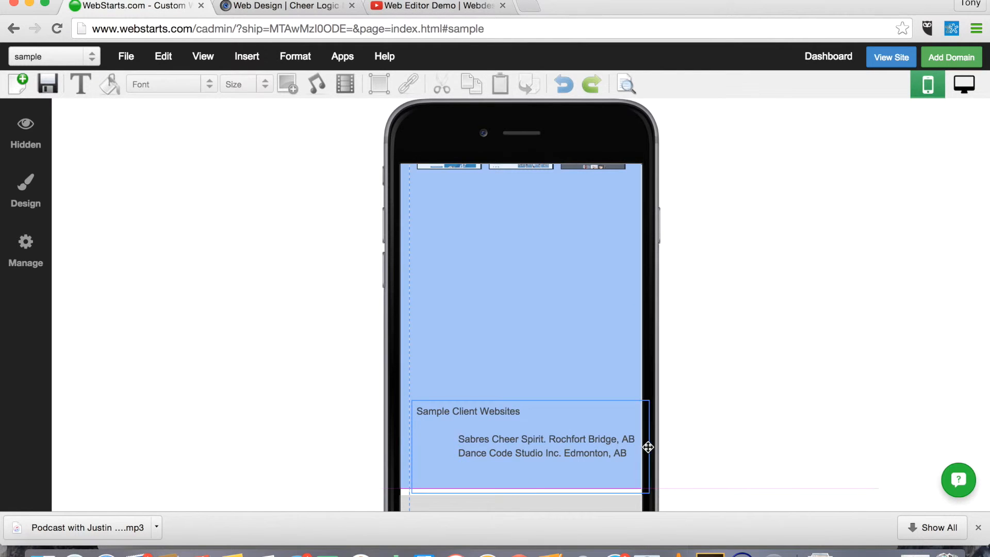
click(575, 429)
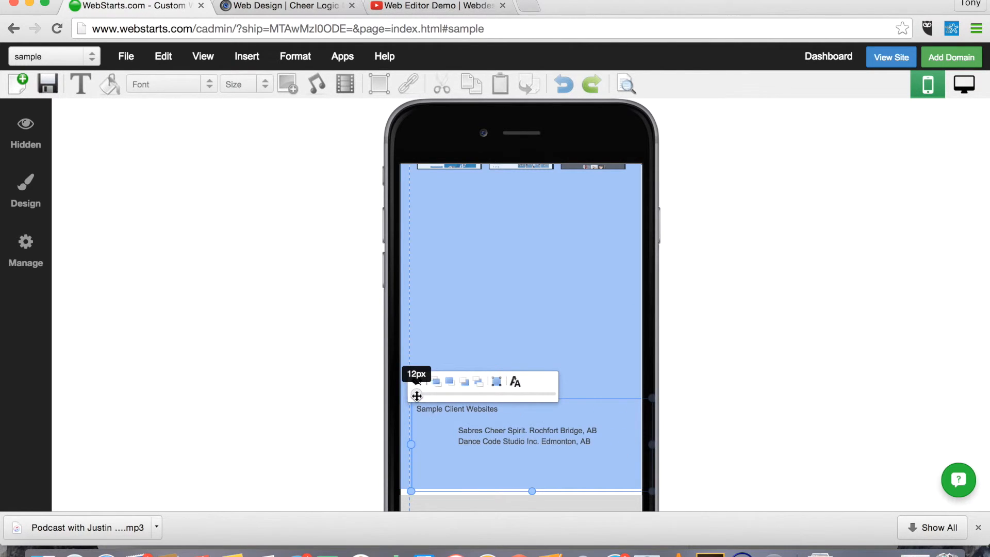
drag(449, 452, 450, 225)
Step: Select the blue band, PORTFOLIO heading, gallery and client list together and move them up beneath the WEB EDITOR DEMO text
scroll(486, 334, up, 10)
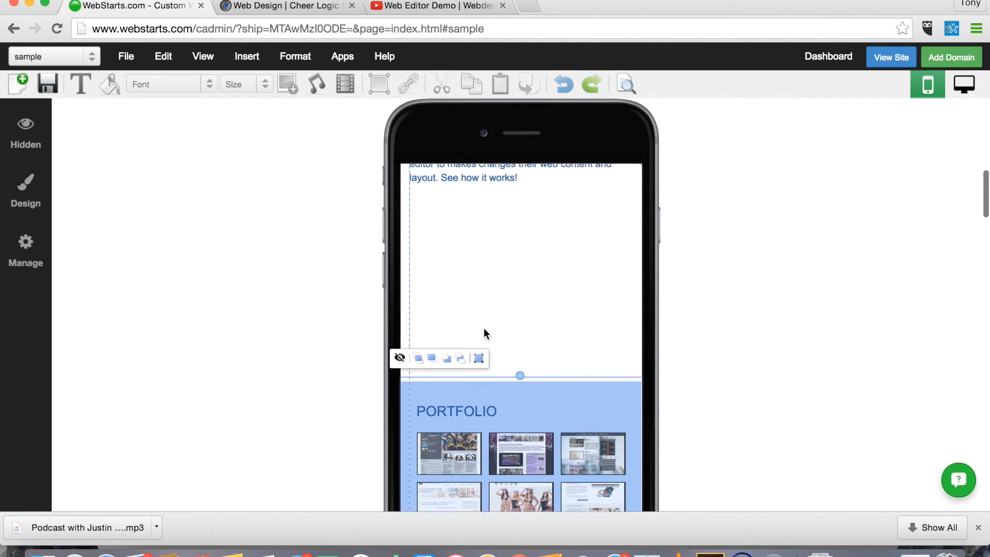
scroll(486, 355, down, 5)
scroll(486, 351, up, 4)
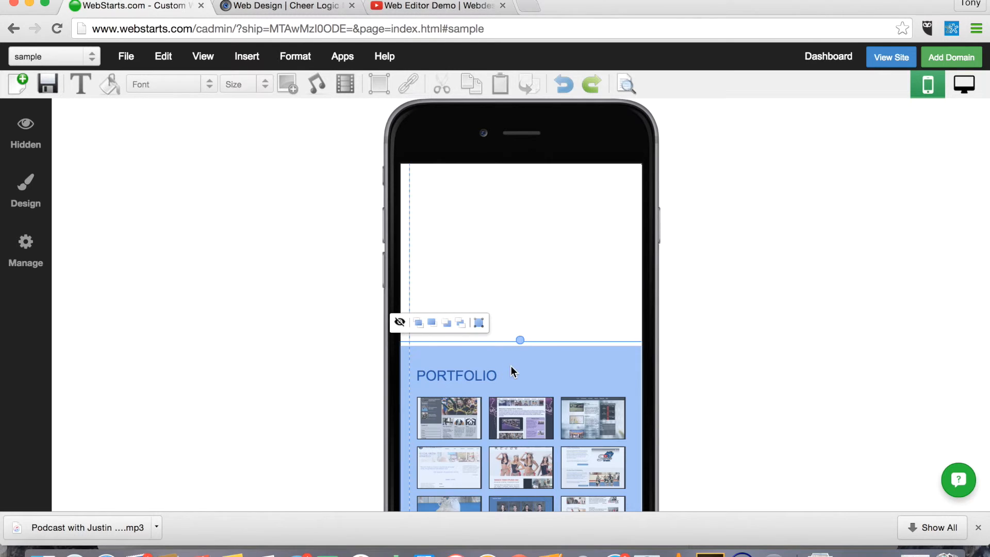
scroll(510, 382, down, 3)
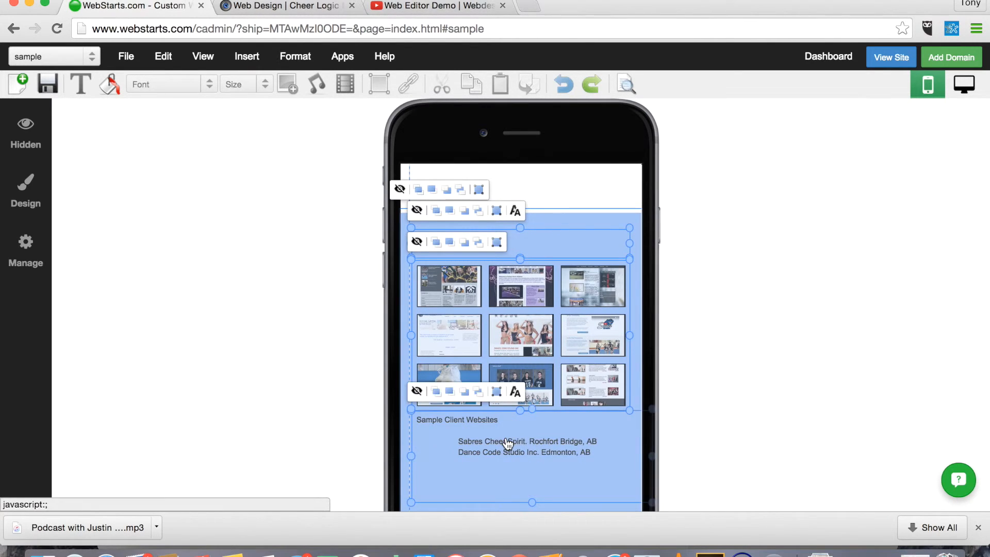
scroll(506, 454, up, 1)
scroll(623, 238, up, 5)
drag(615, 433, 590, 257)
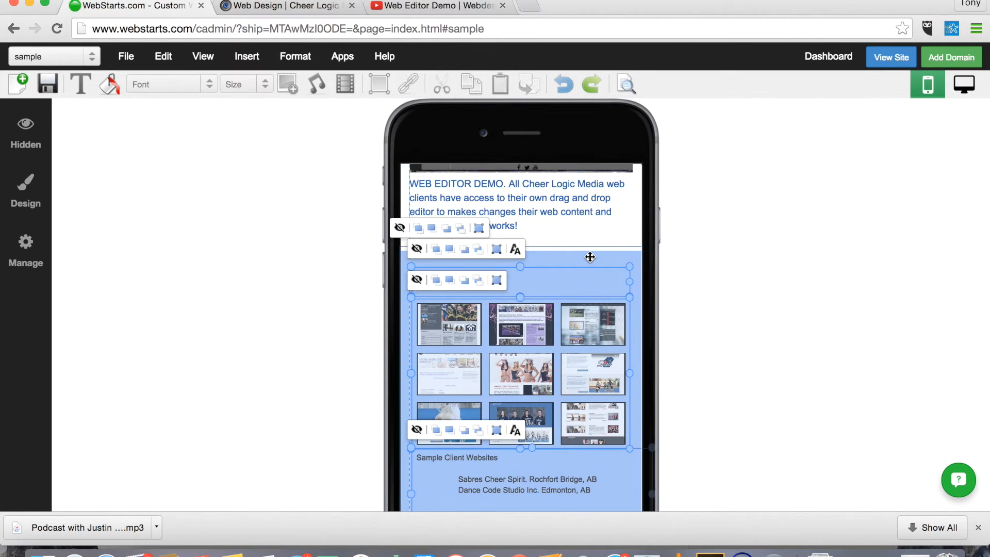
Step: Shorten the blue band to end below the client list and move the gray pricing band up to meet it
scroll(589, 257, down, 6)
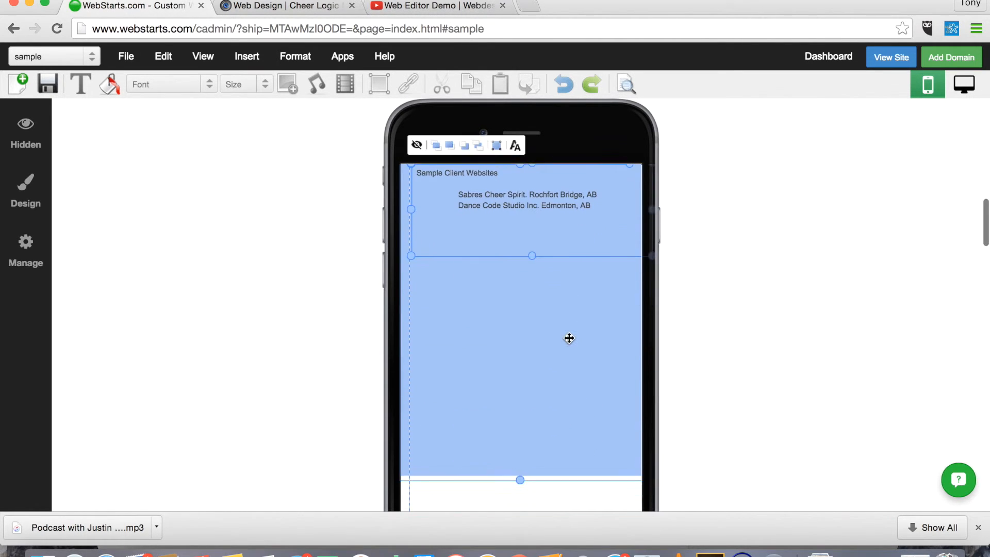
drag(519, 478, 524, 232)
scroll(524, 329, down, 5)
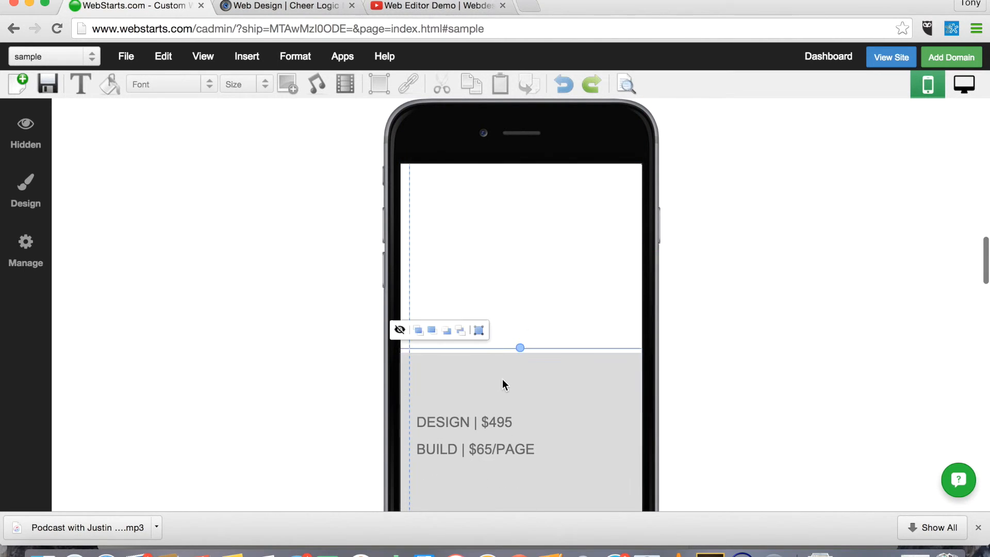
drag(499, 368, 497, 219)
scroll(490, 288, up, 6)
scroll(469, 412, down, 1)
drag(459, 471, 469, 210)
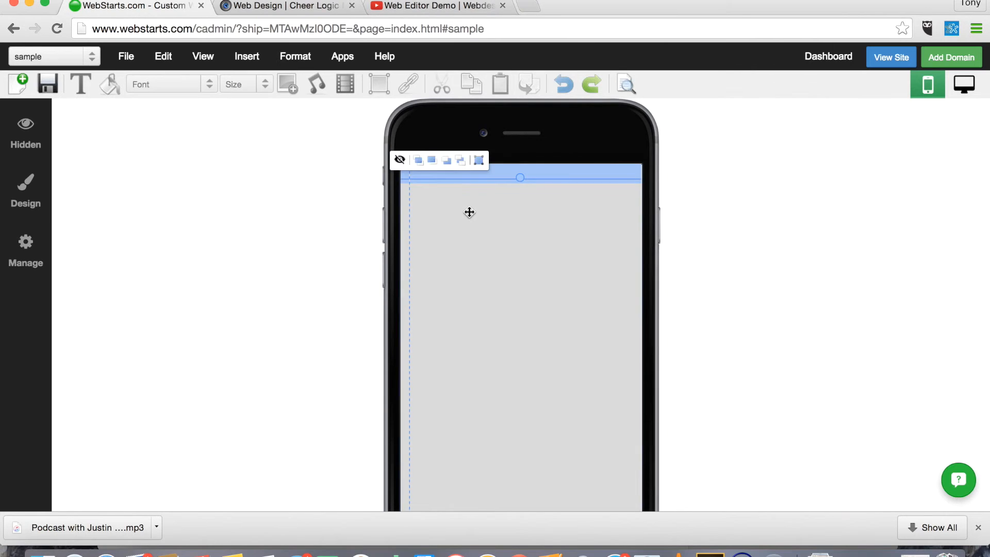
Step: Move the first DESIGN | $495 heading up in the gray band and raise another pricing text block further down
drag(460, 269, 460, 218)
scroll(460, 218, up, 5)
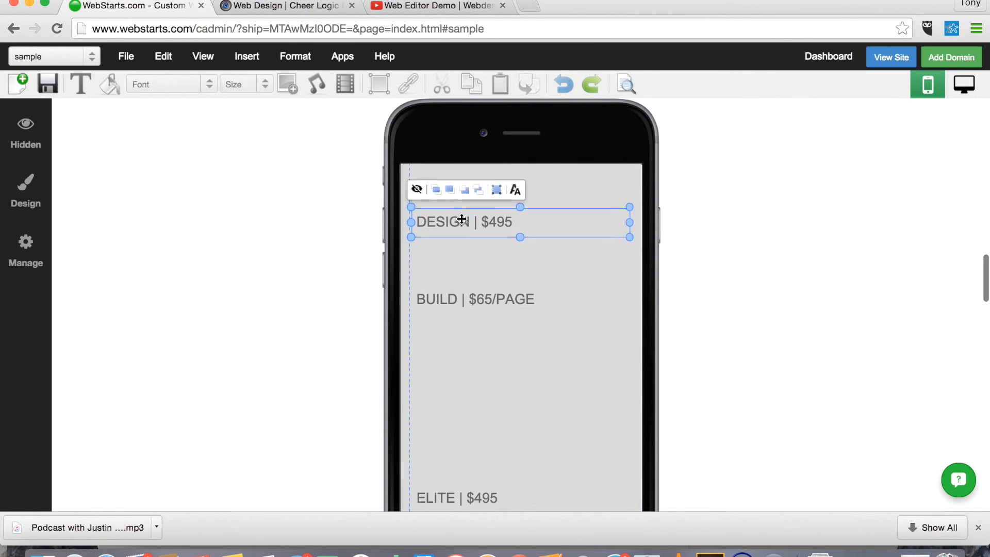
scroll(438, 397, down, 15)
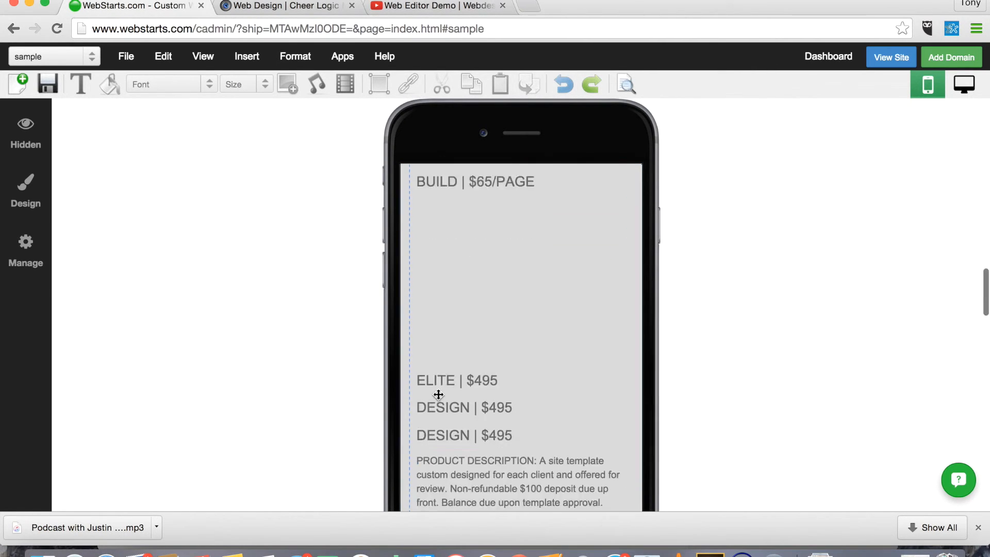
scroll(438, 394, down, 4)
drag(441, 411, 444, 341)
Step: Move the REQUEST CONSULTATION button up closer to the last product description and save the mobile page
scroll(444, 341, down, 4)
scroll(469, 396, down, 6)
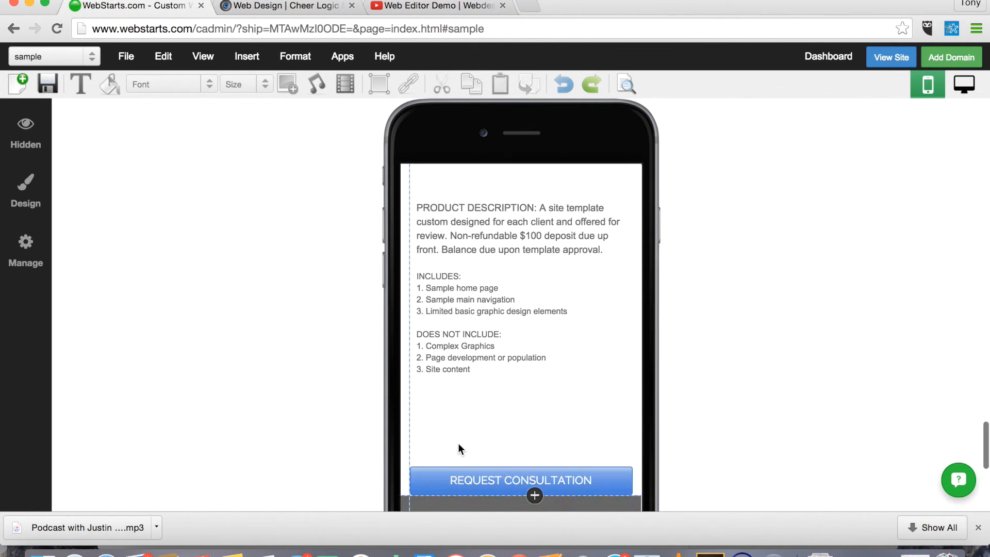
click(467, 410)
drag(466, 412, 466, 349)
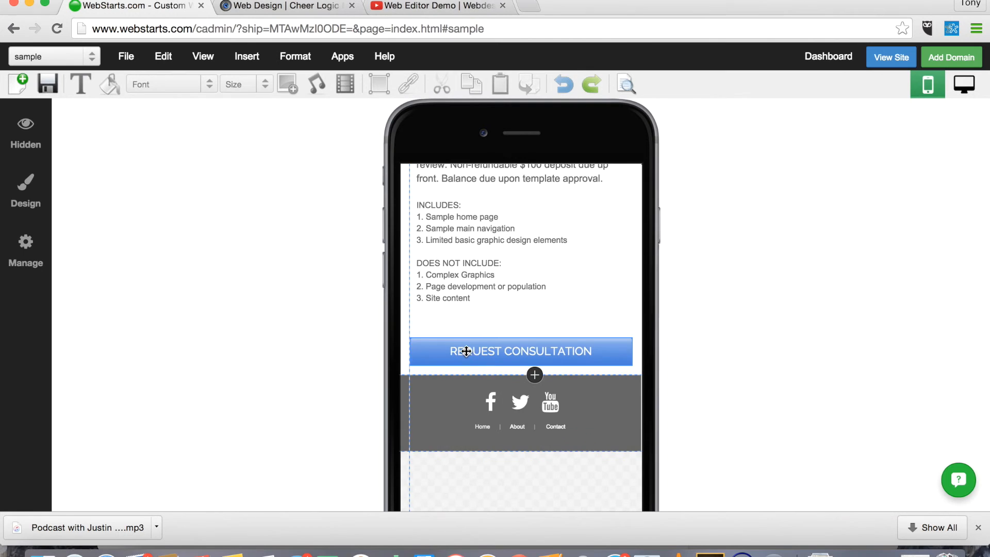
scroll(466, 350, up, 8)
scroll(466, 353, up, 5)
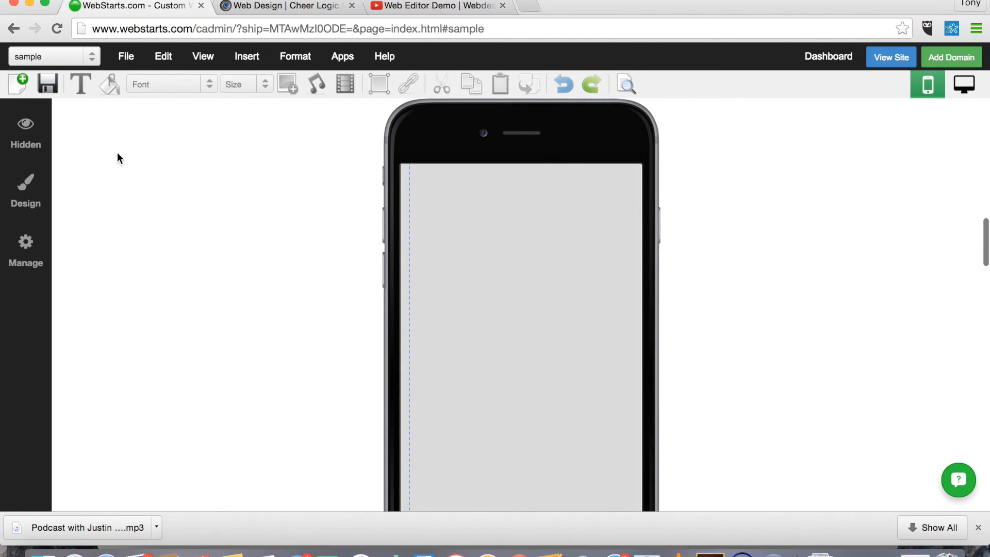
click(47, 86)
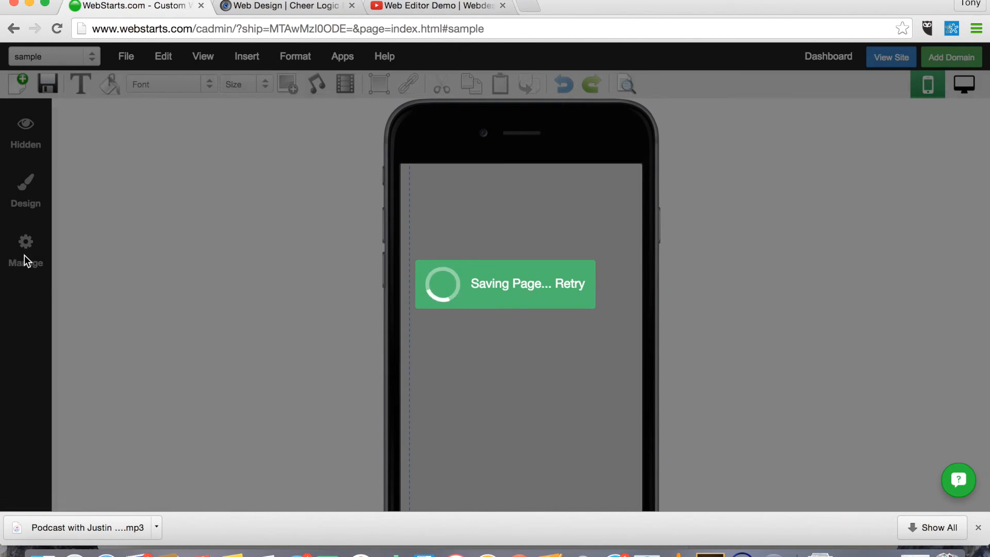
click(692, 165)
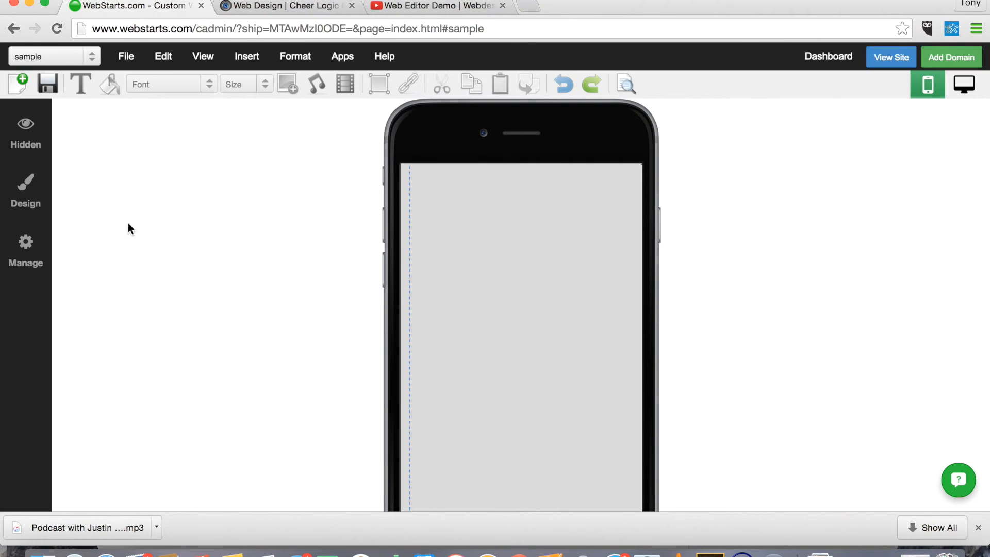
Step: Check the Display Mobile View setting, and return to the top of the page in the desktop editor
click(24, 259)
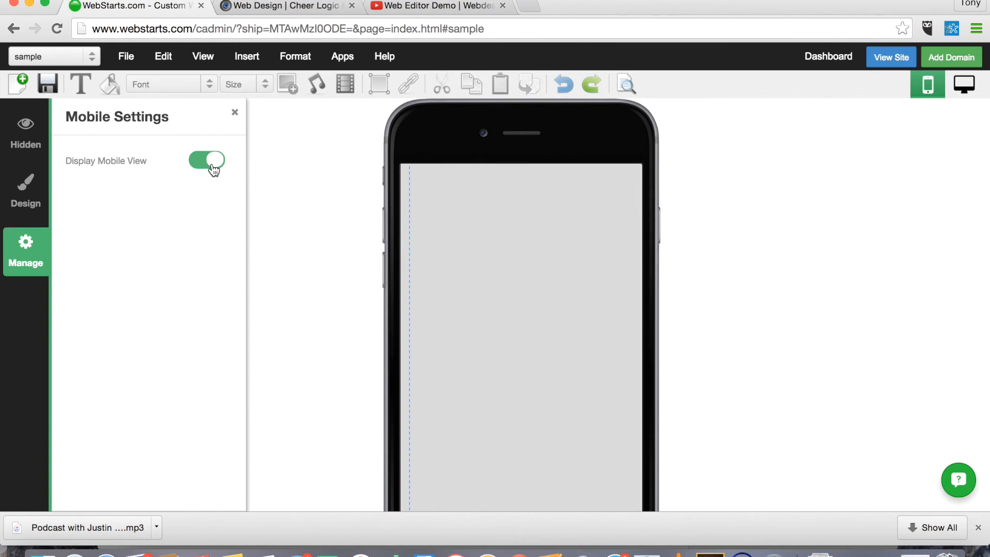
click(278, 197)
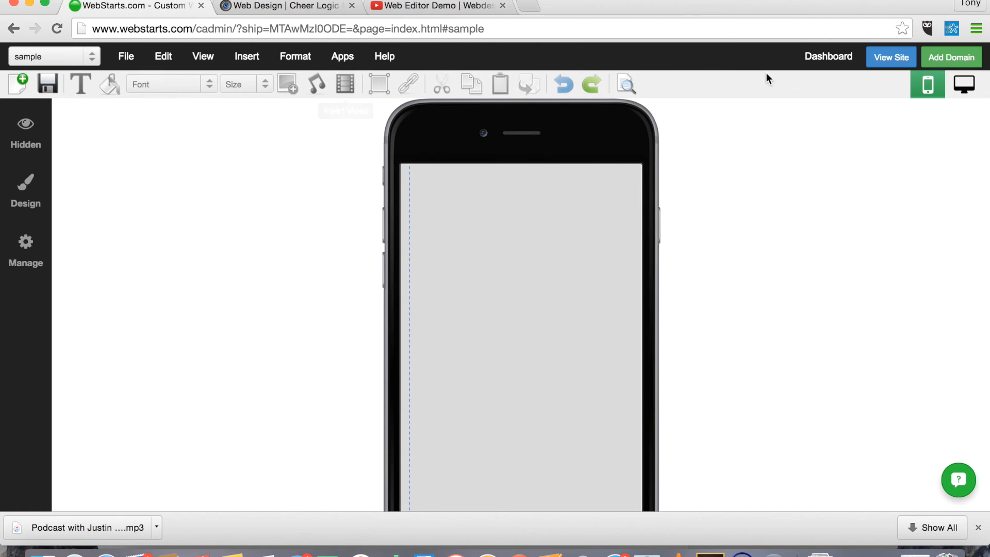
click(961, 93)
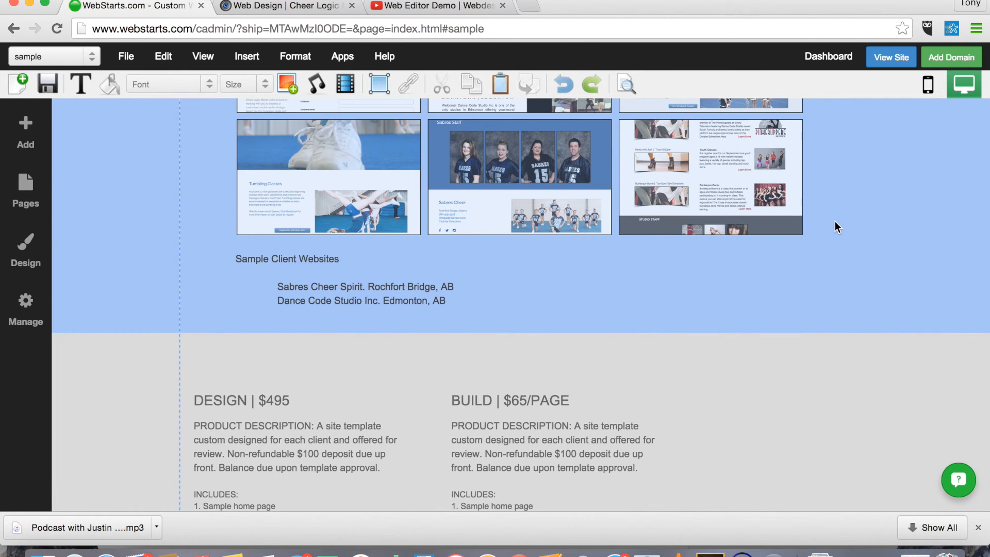
scroll(834, 221, up, 15)
scroll(834, 221, up, 2)
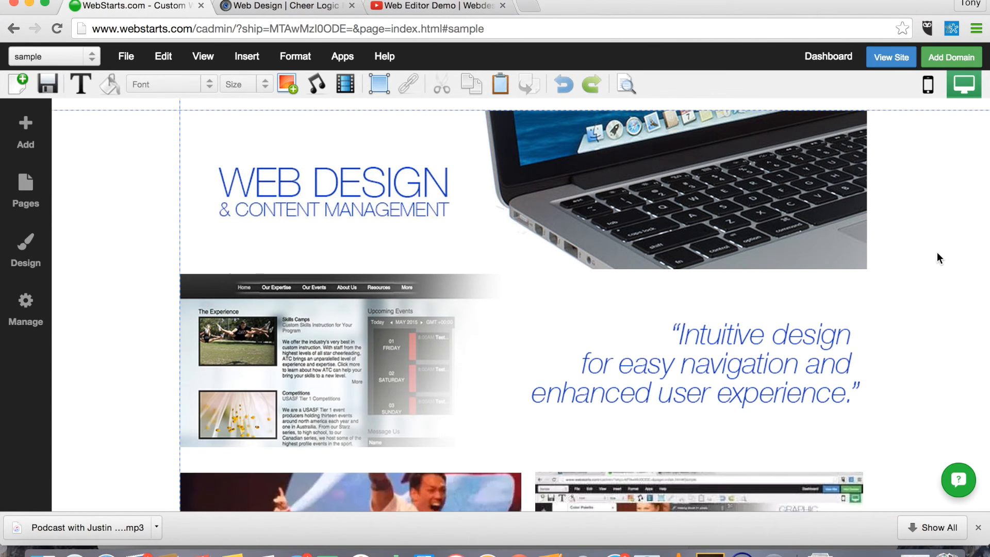
Step: Look through the list of content elements that can be added to the page
click(25, 131)
scroll(113, 213, down, 1)
scroll(130, 338, down, 5)
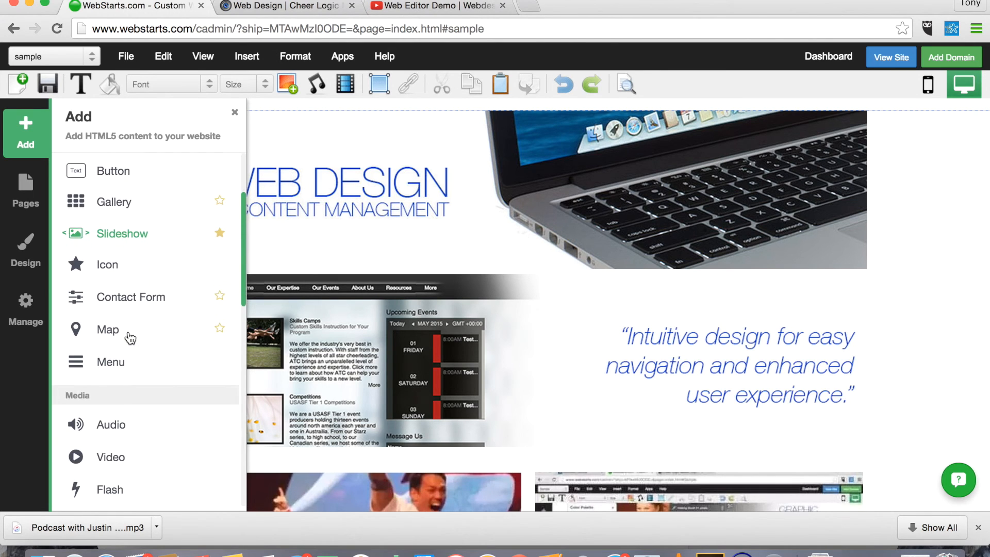
scroll(129, 338, up, 6)
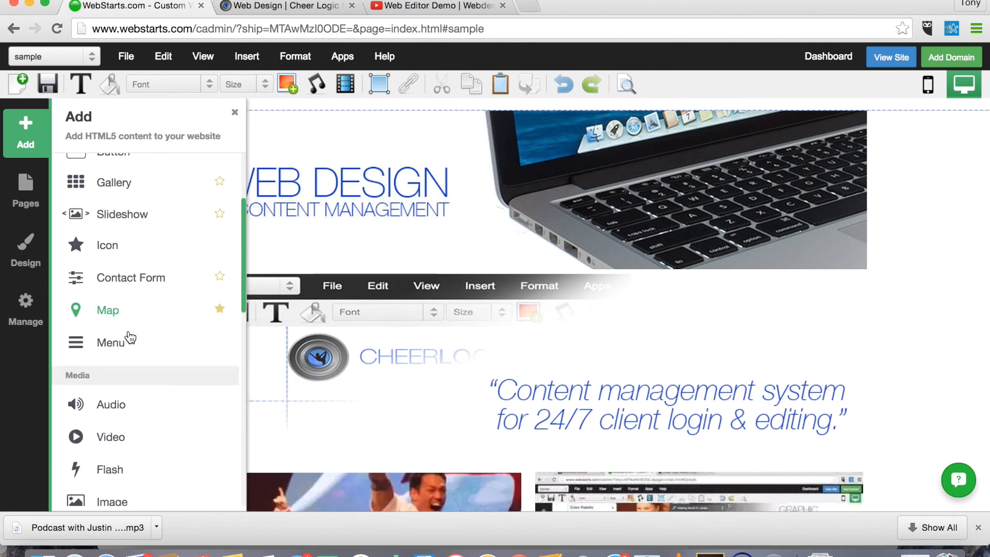
click(897, 345)
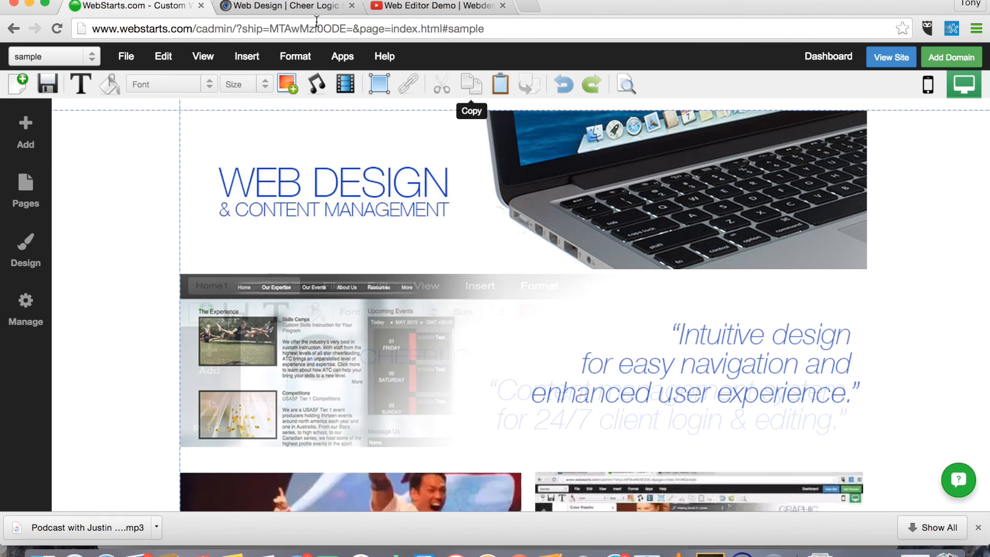
Step: Switch to the live Cheer Logic Media Web Design page and open the About submenu at its top
click(287, 6)
scroll(653, 211, up, 20)
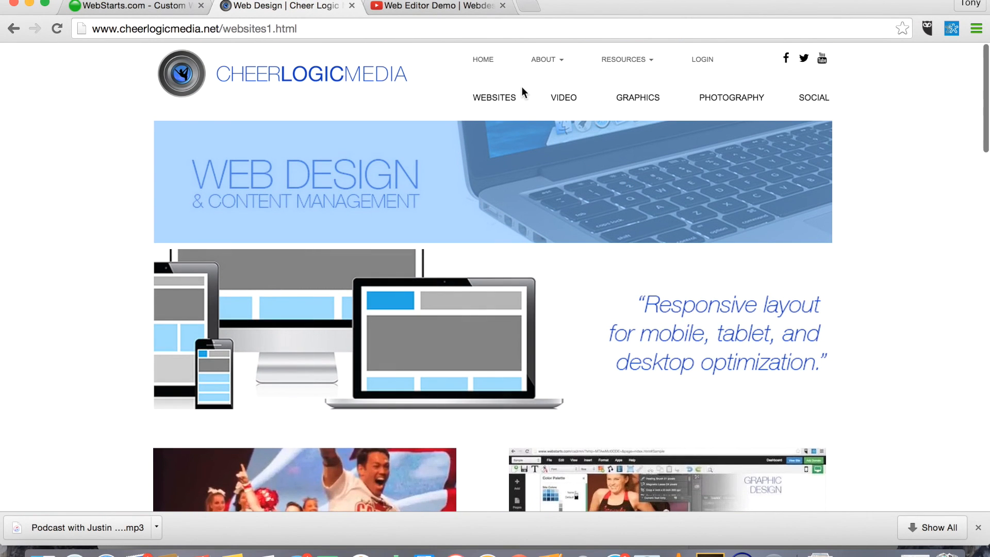
mouse_move(546, 61)
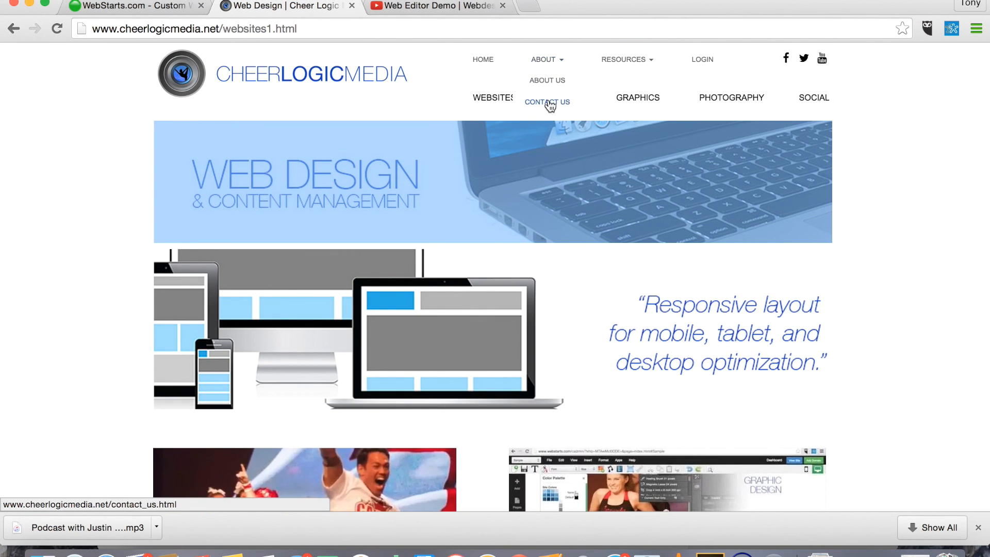